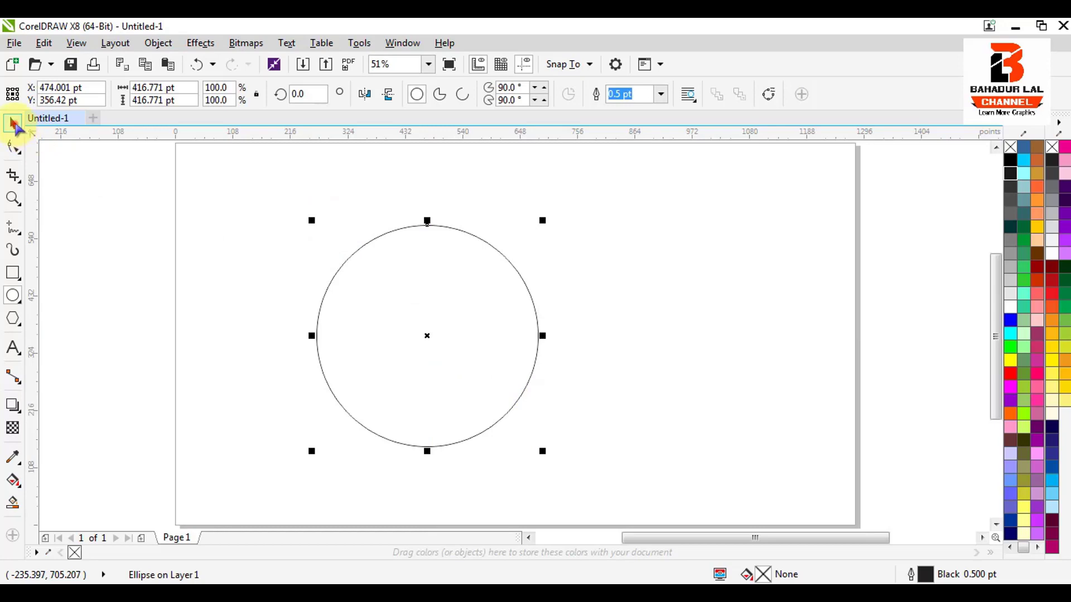
Duplicate the circle with a horizontal offset and smart-fill the left crescent between the two overlapping circles with Desert Blue
{"action": "left_click_drag", "start_coordinate": [437, 313], "coordinate": [519, 281]}
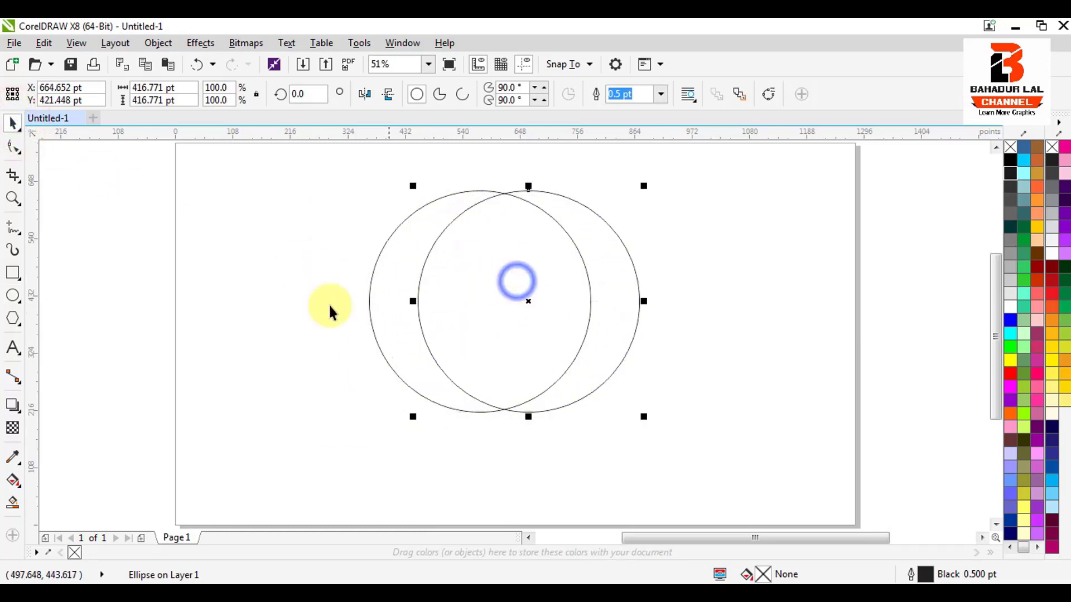
{"action": "left_click", "coordinate": [13, 503]}
{"action": "left_click", "coordinate": [389, 317]}
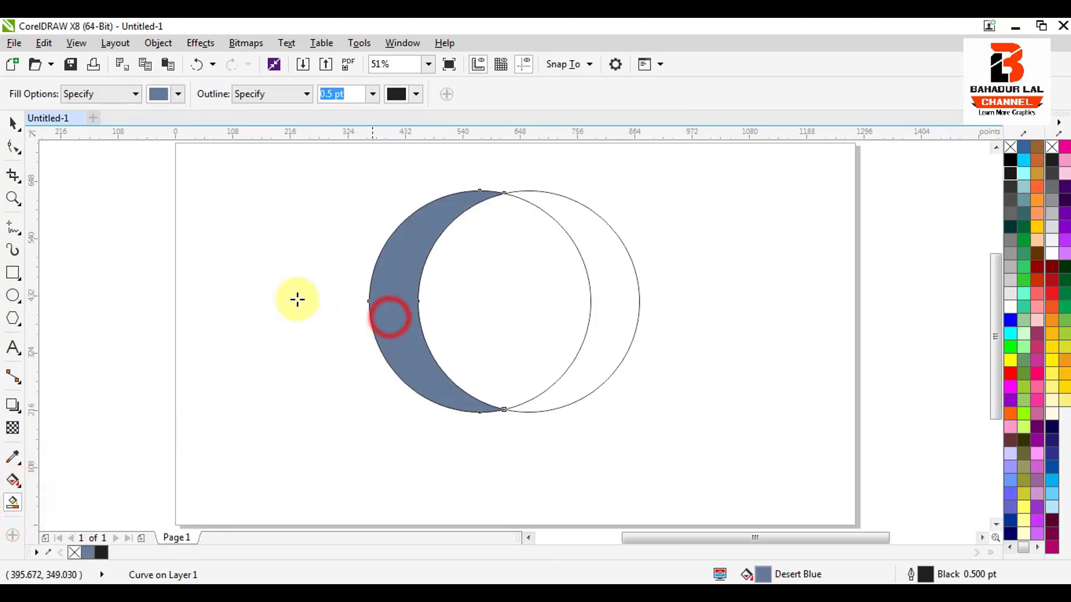
Move both construction circles away from the filled crescent and delete them
{"action": "left_click", "coordinate": [12, 122]}
{"action": "left_click_drag", "start_coordinate": [570, 263], "coordinate": [692, 267]}
{"action": "left_click_drag", "start_coordinate": [507, 275], "coordinate": [751, 271]}
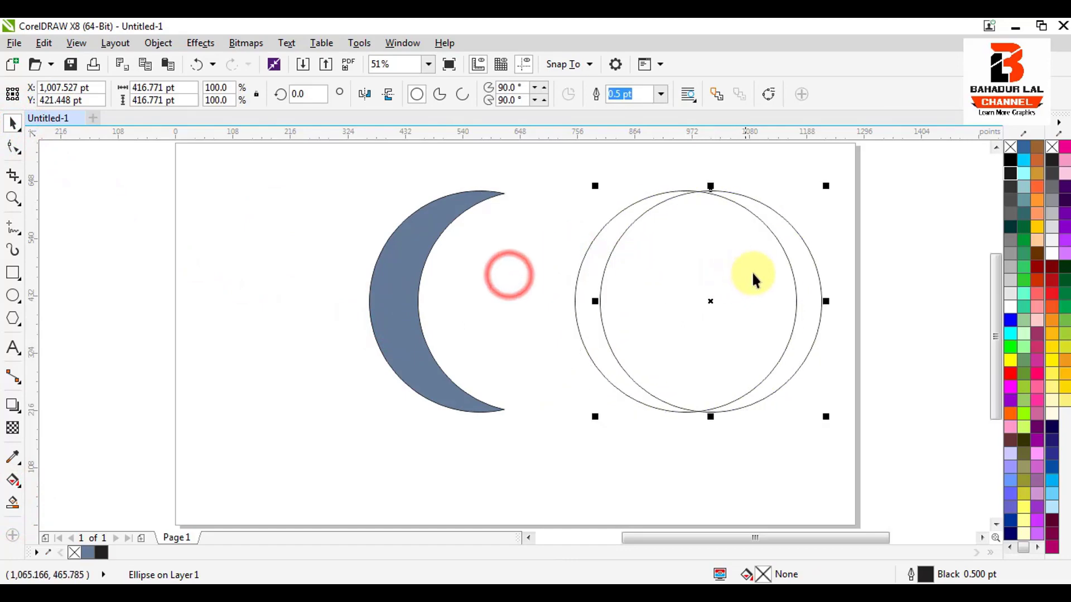
{"action": "right_click", "coordinate": [861, 162]}
{"action": "left_click", "coordinate": [843, 162]}
{"action": "left_click_drag", "start_coordinate": [835, 194], "coordinate": [566, 433]}
{"action": "right_click", "coordinate": [608, 350]}
{"action": "left_click", "coordinate": [650, 389]}
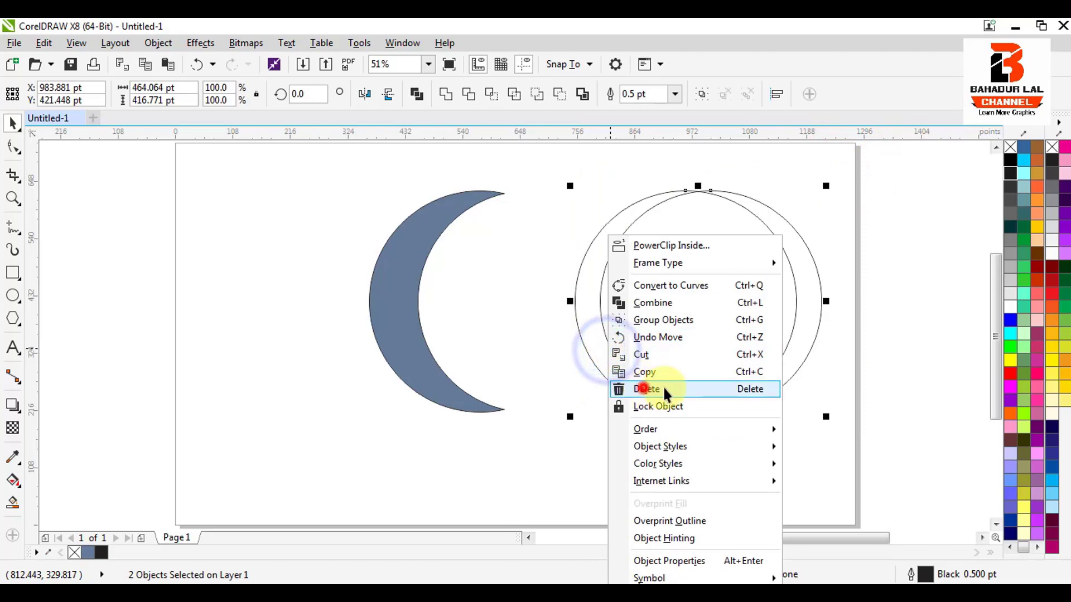
Remove the crescent's outline and fill it black
{"action": "left_click", "coordinate": [379, 257]}
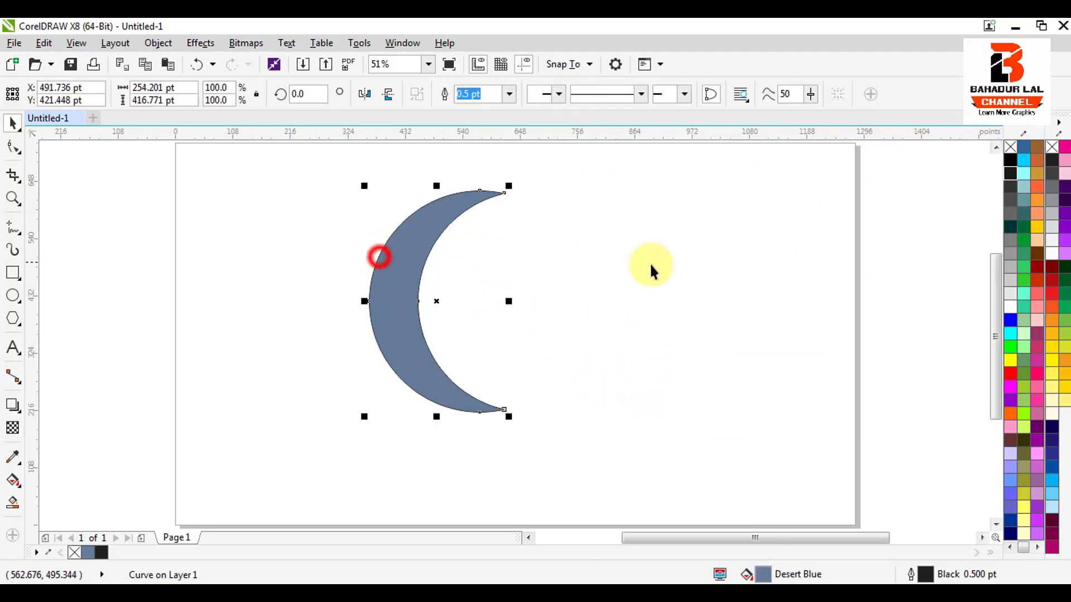
{"action": "right_click", "coordinate": [1010, 146]}
{"action": "left_click", "coordinate": [554, 247]}
{"action": "left_click", "coordinate": [390, 261]}
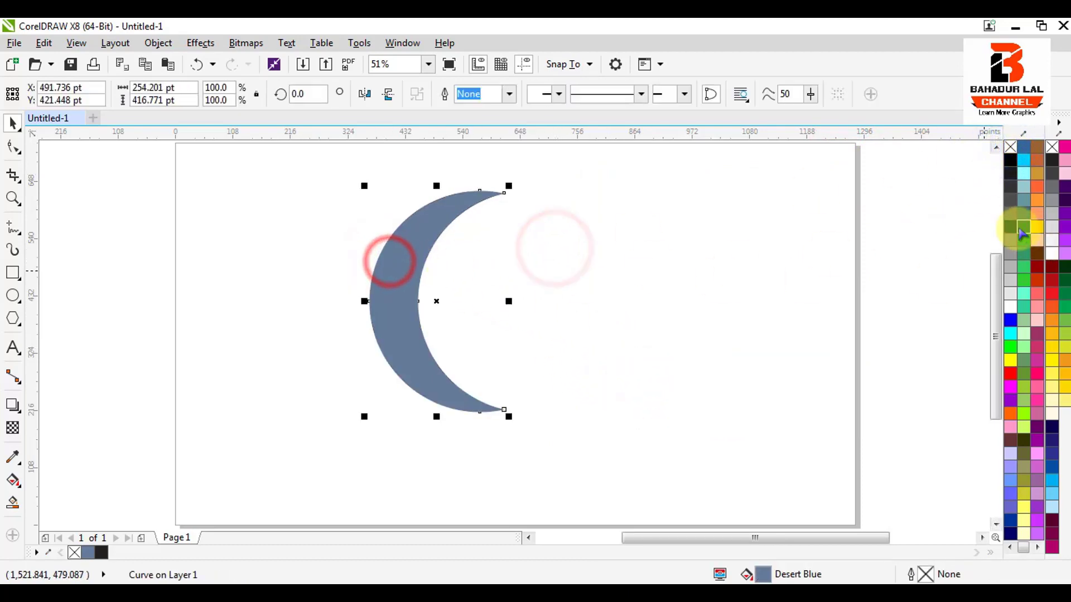
{"action": "left_click", "coordinate": [1010, 161]}
{"action": "left_click", "coordinate": [549, 238]}
Duplicate the black crescent about 3 pt to the right and fill the copy red (#FF0000)
{"action": "scroll", "coordinate": [385, 301], "scroll_direction": "up", "scroll_amount": 1}
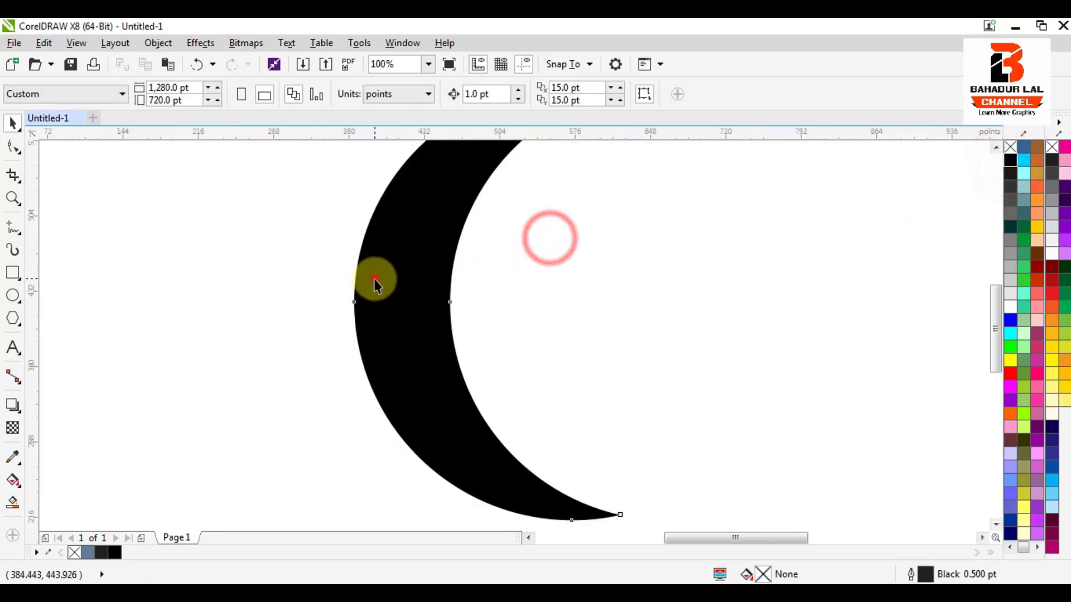
{"action": "left_click", "coordinate": [368, 281]}
{"action": "scroll", "coordinate": [366, 279], "scroll_direction": "up", "scroll_amount": 2}
{"action": "left_click_drag", "start_coordinate": [368, 282], "coordinate": [378, 282]}
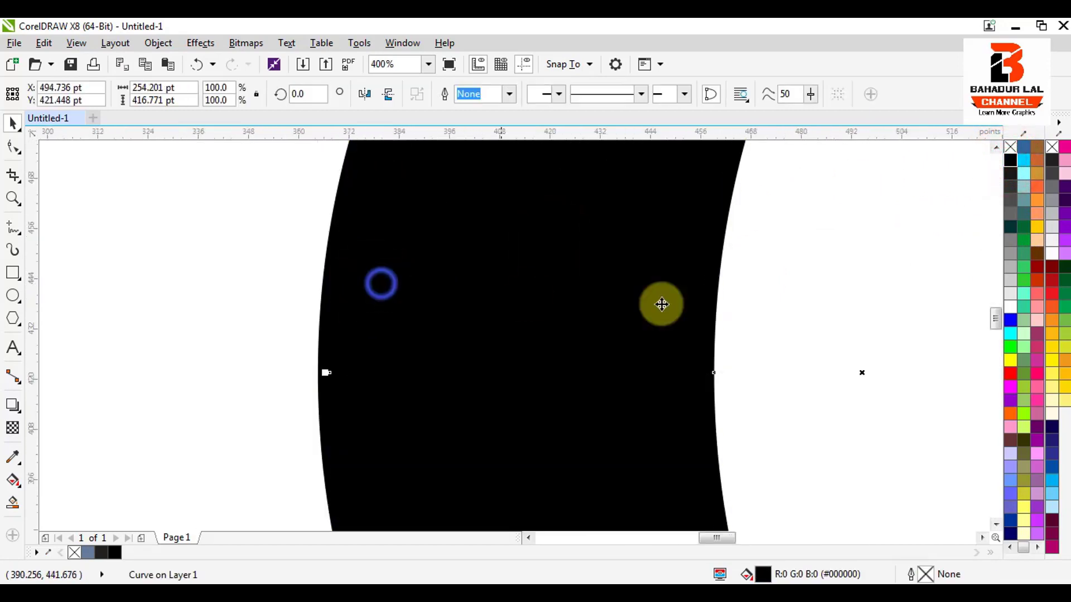
{"action": "left_click", "coordinate": [1010, 375]}
{"action": "scroll", "coordinate": [819, 360], "scroll_direction": "down", "scroll_amount": 2}
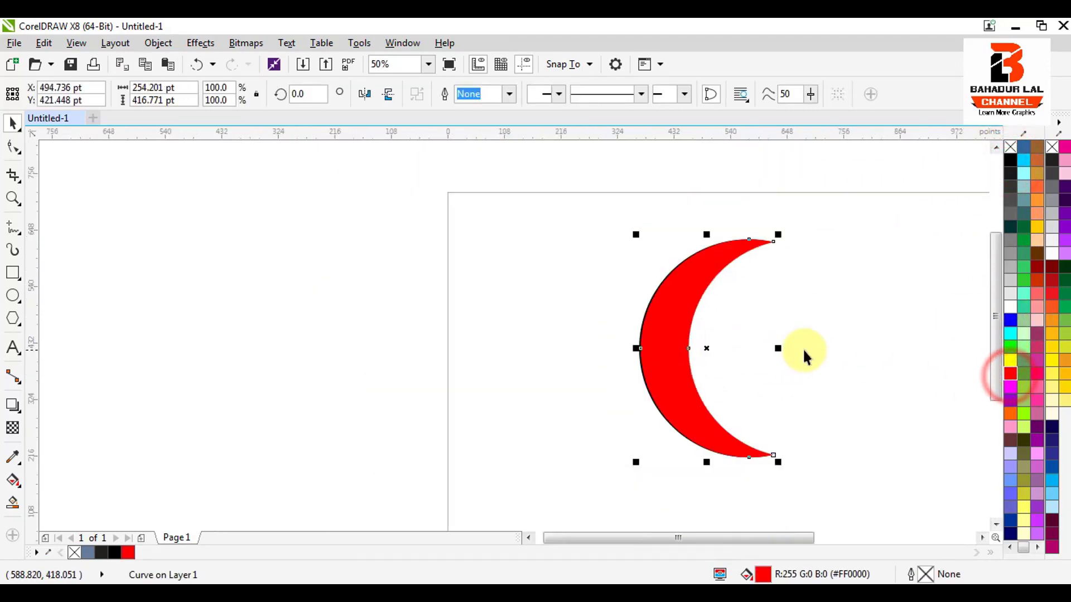
{"action": "left_click", "coordinate": [803, 351]}
{"action": "scroll", "coordinate": [689, 447], "scroll_direction": "up", "scroll_amount": 1}
{"action": "scroll", "coordinate": [687, 449], "scroll_direction": "down", "scroll_amount": 2}
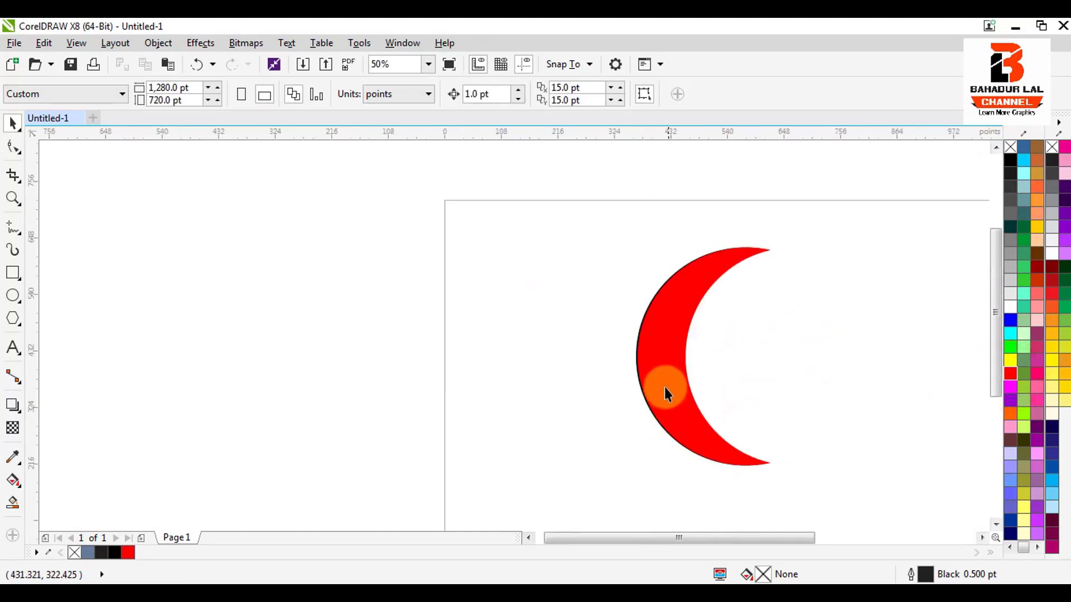
{"action": "left_click", "coordinate": [12, 503]}
{"action": "scroll", "coordinate": [581, 408], "scroll_direction": "up", "scroll_amount": 2}
{"action": "left_click", "coordinate": [578, 353]}
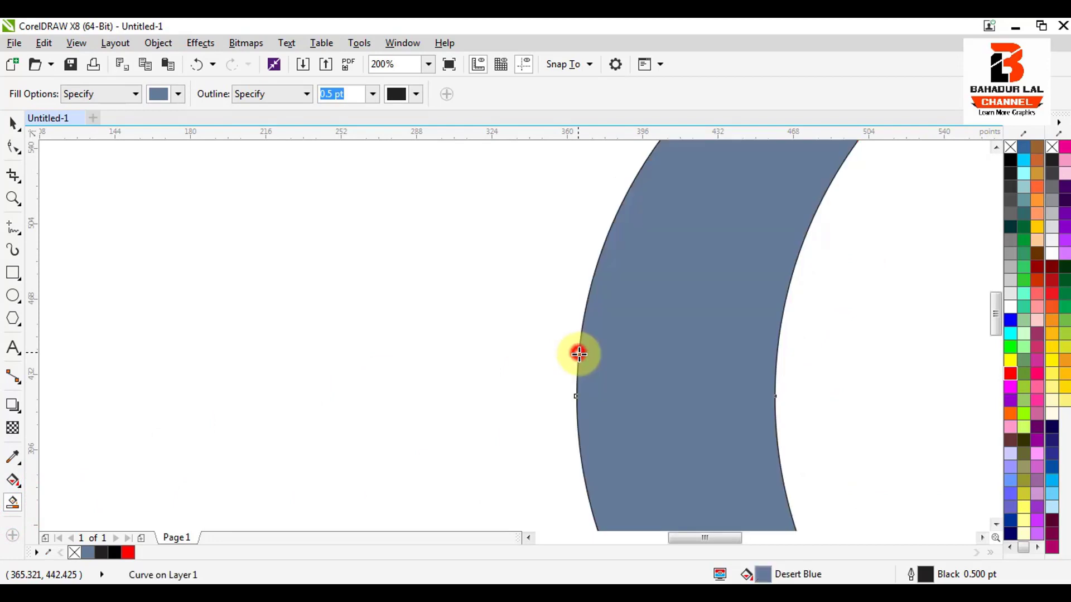
{"action": "key", "text": "ctrl+z"}
{"action": "key", "text": "space"}
Shift the red crescent about 2 pt farther right to widen the exposed black edge
{"action": "left_click", "coordinate": [607, 377]}
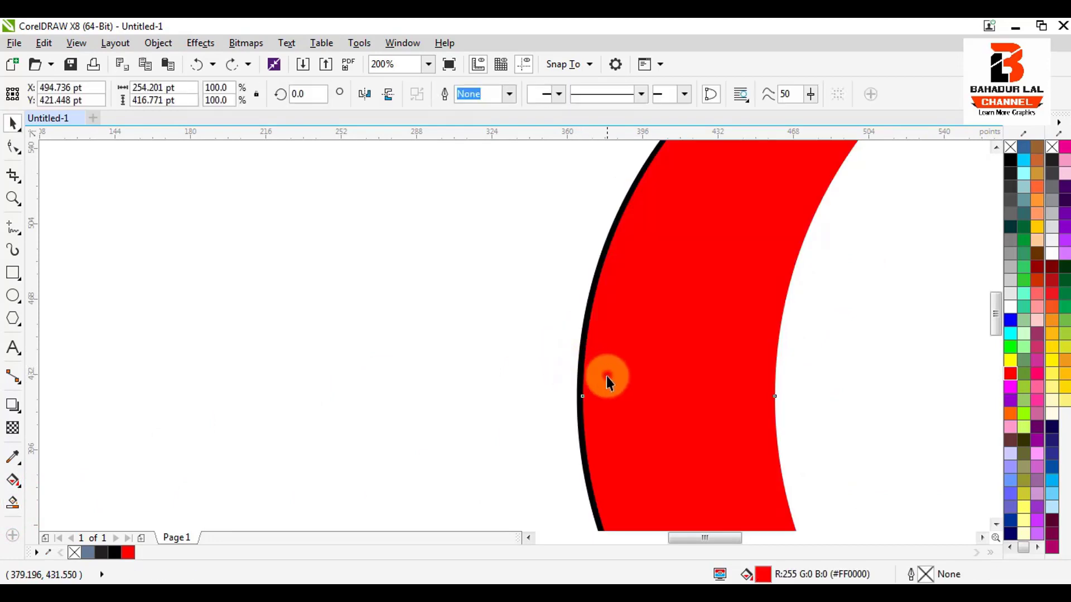
{"action": "scroll", "coordinate": [590, 376], "scroll_direction": "up", "scroll_amount": 1}
{"action": "left_click_drag", "start_coordinate": [585, 376], "coordinate": [595, 376]}
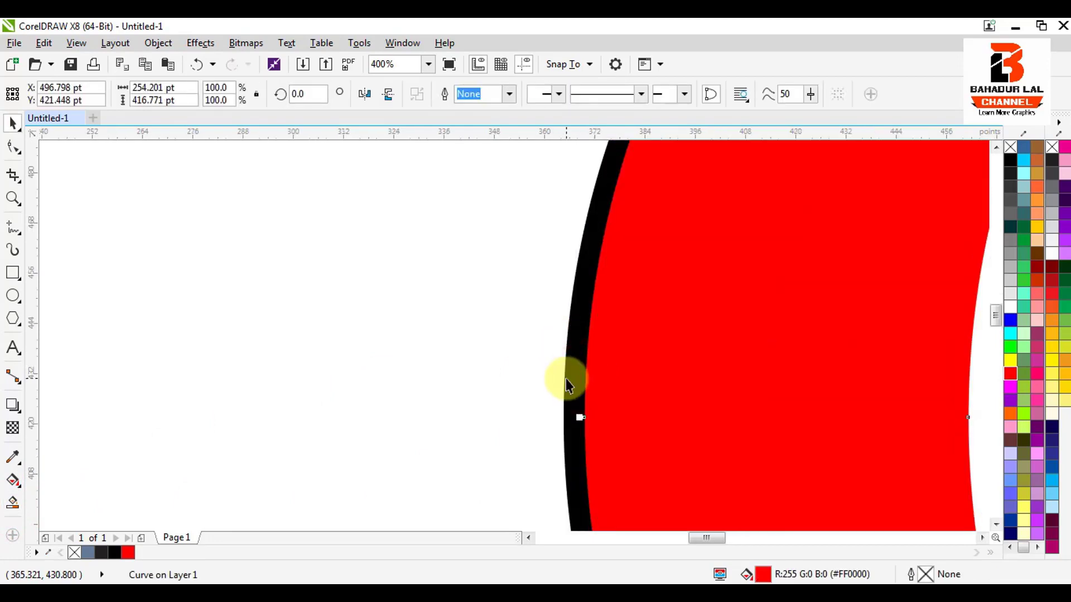
Smart-fill the thin black sliver along the outer edge and move the new shape to the left of the crescents
{"action": "key", "text": "space"}
{"action": "left_click", "coordinate": [572, 379]}
{"action": "scroll", "coordinate": [578, 376], "scroll_direction": "down", "scroll_amount": 3}
{"action": "key", "text": "space"}
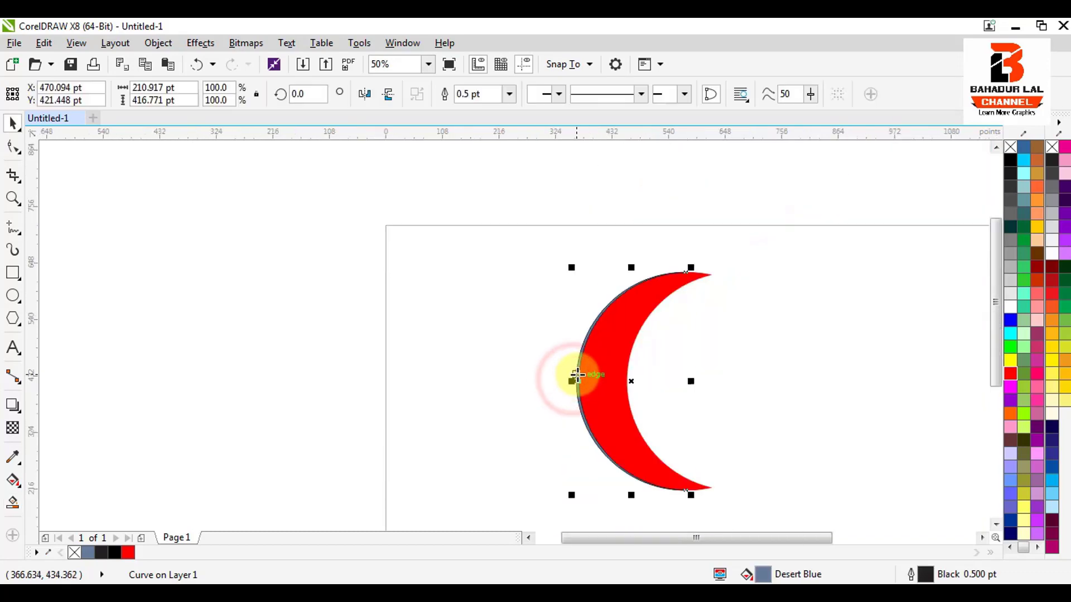
{"action": "left_click_drag", "start_coordinate": [573, 379], "coordinate": [477, 381]}
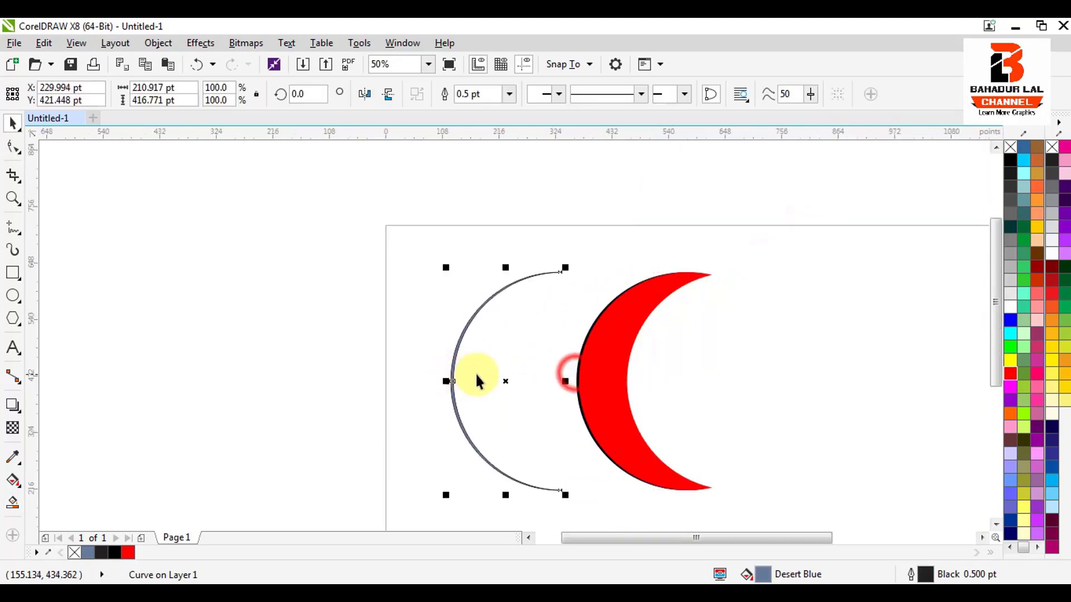
Delete the black crescent behind the red one
{"action": "left_click", "coordinate": [576, 375]}
{"action": "scroll", "coordinate": [577, 375], "scroll_direction": "up", "scroll_amount": 1}
{"action": "left_click_drag", "start_coordinate": [577, 374], "coordinate": [498, 377]}
{"action": "key", "text": "Delete"}
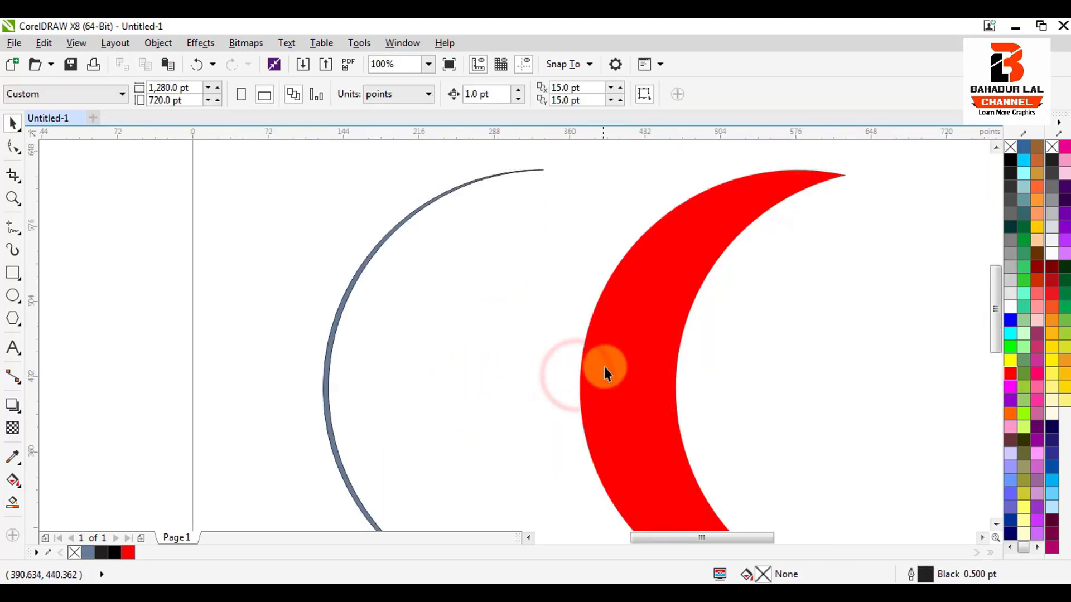
Move the thin sliver back against the red crescent's outer left edge
{"action": "scroll", "coordinate": [604, 373], "scroll_direction": "down", "scroll_amount": 1}
{"action": "left_click", "coordinate": [613, 351]}
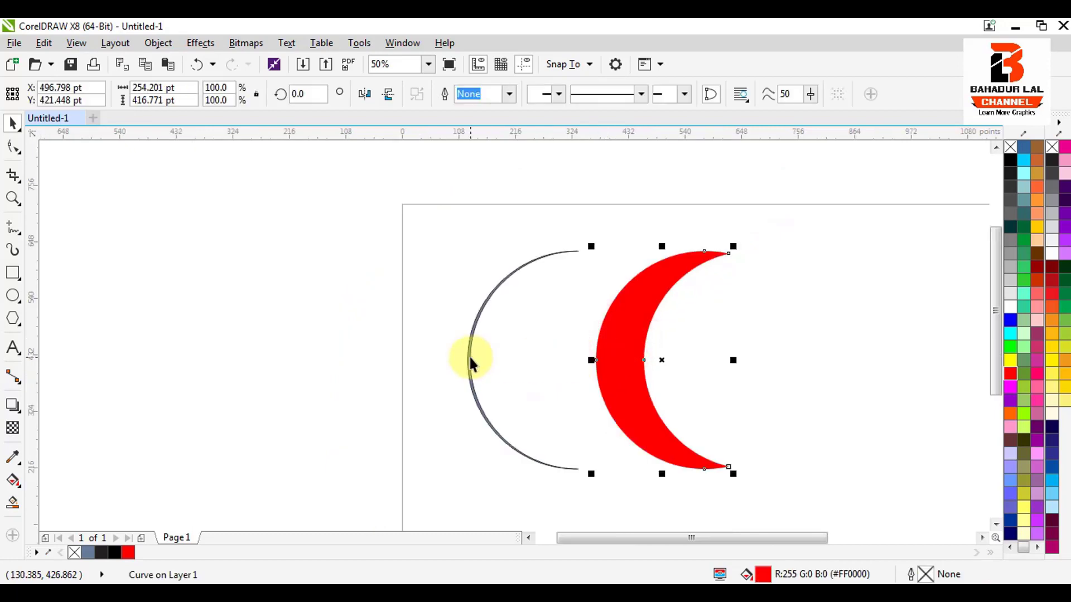
{"action": "scroll", "coordinate": [469, 359], "scroll_direction": "up", "scroll_amount": 1}
{"action": "left_click_drag", "start_coordinate": [467, 359], "coordinate": [729, 380]}
{"action": "scroll", "coordinate": [708, 379], "scroll_direction": "up", "scroll_amount": 2}
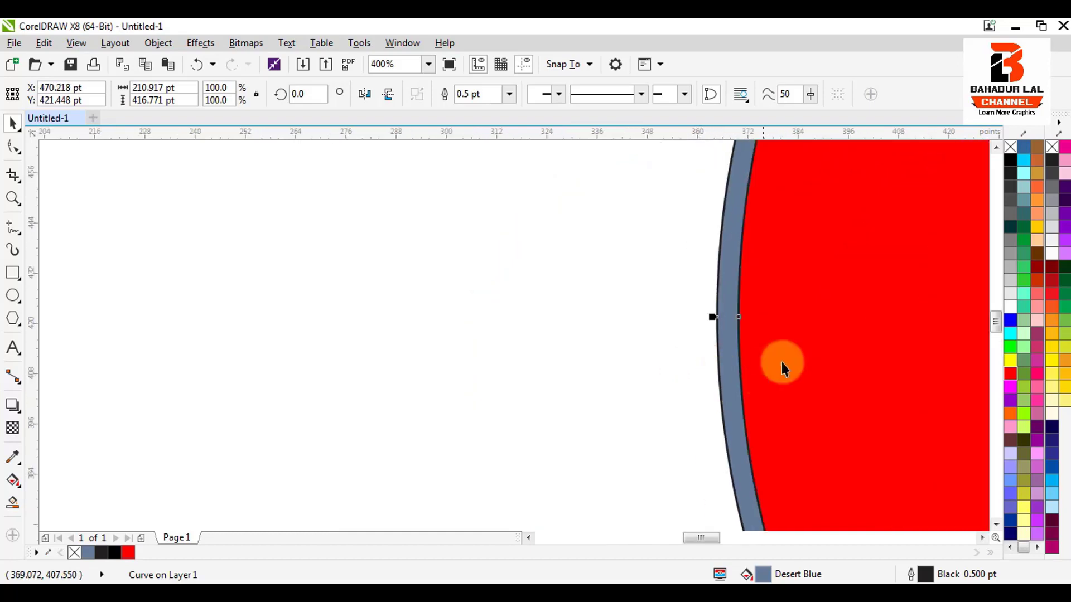
Fill the thin sliver black without an outline and recolour the red crescent grey (#999999)
{"action": "left_click", "coordinate": [1011, 162]}
{"action": "right_click", "coordinate": [1010, 147]}
{"action": "scroll", "coordinate": [691, 286], "scroll_direction": "down", "scroll_amount": 2}
{"action": "left_click", "coordinate": [698, 285]}
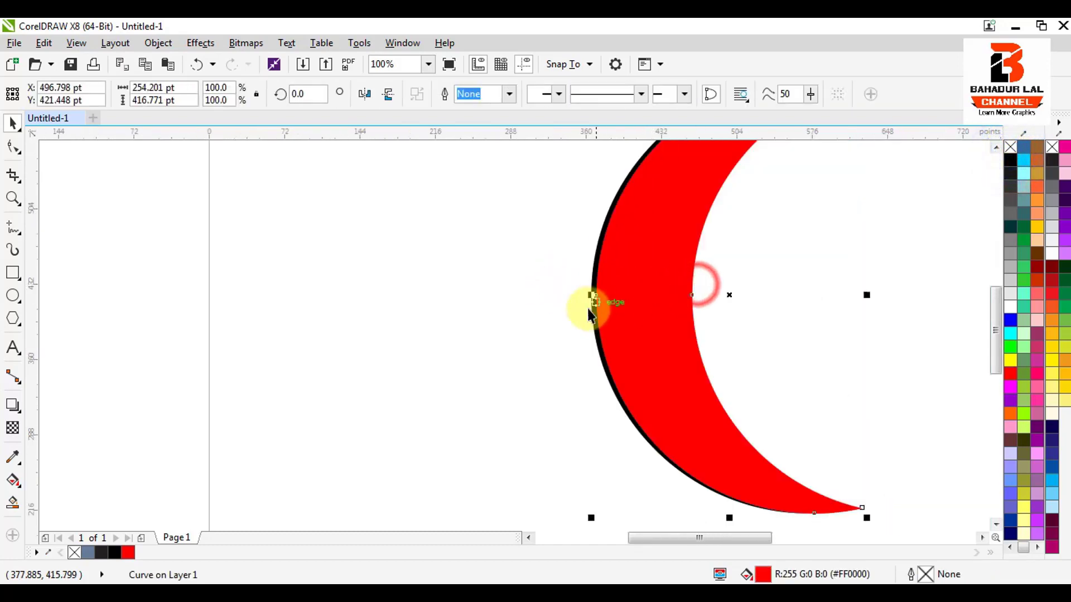
{"action": "scroll", "coordinate": [589, 315], "scroll_direction": "down", "scroll_amount": 1}
{"action": "left_click", "coordinate": [1010, 255]}
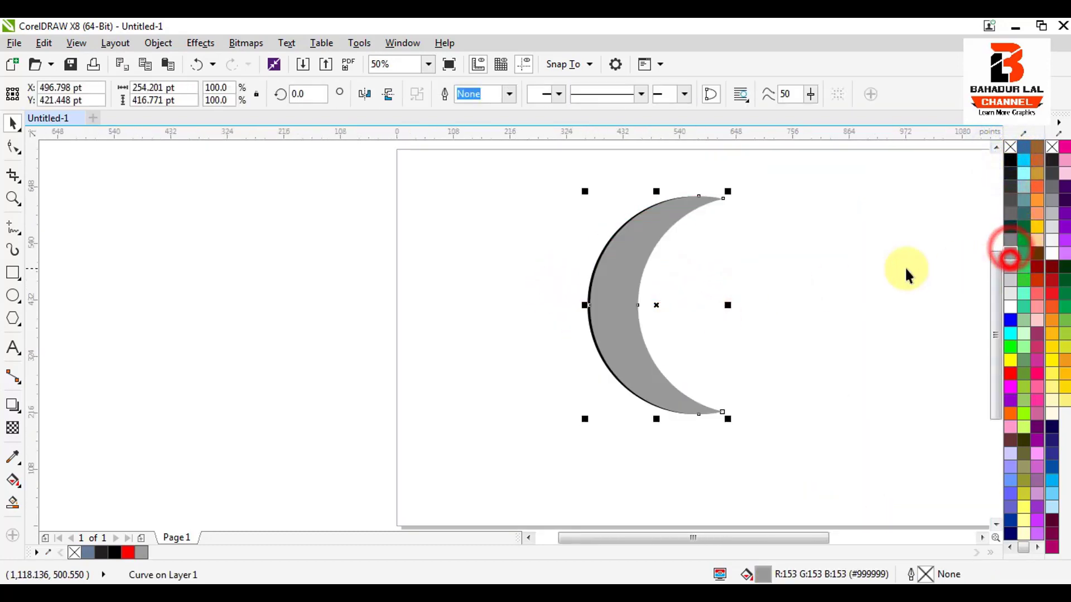
Group the grey crescent with its black edge, and scale the group to 64.6 % lower on the page
{"action": "left_click", "coordinate": [790, 222]}
{"action": "left_click_drag", "start_coordinate": [790, 163], "coordinate": [466, 446]}
{"action": "left_click_drag", "start_coordinate": [780, 390], "coordinate": [588, 412]}
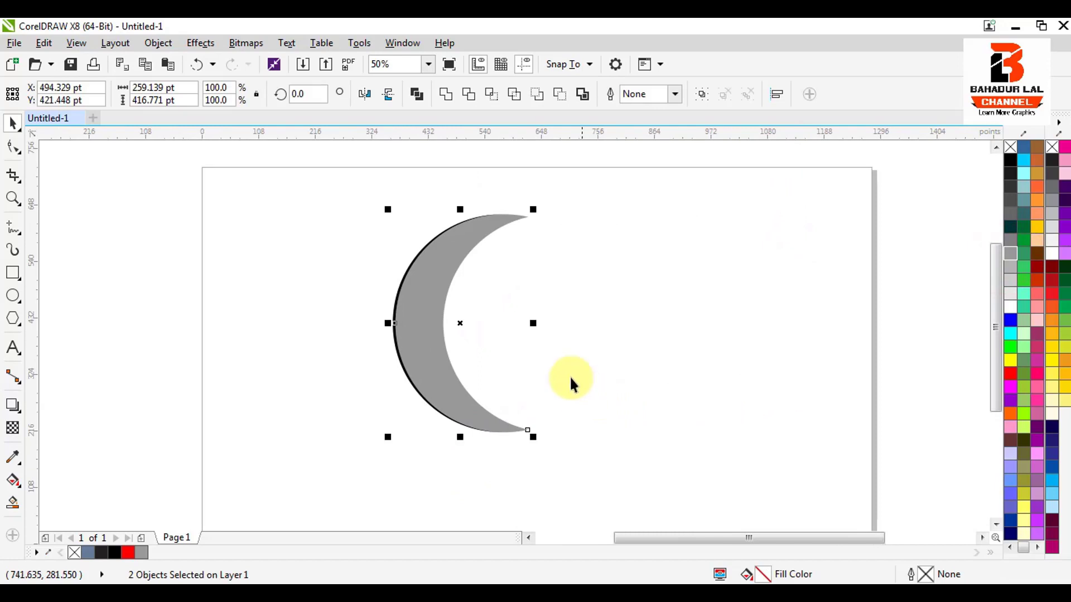
{"action": "left_click", "coordinate": [702, 95]}
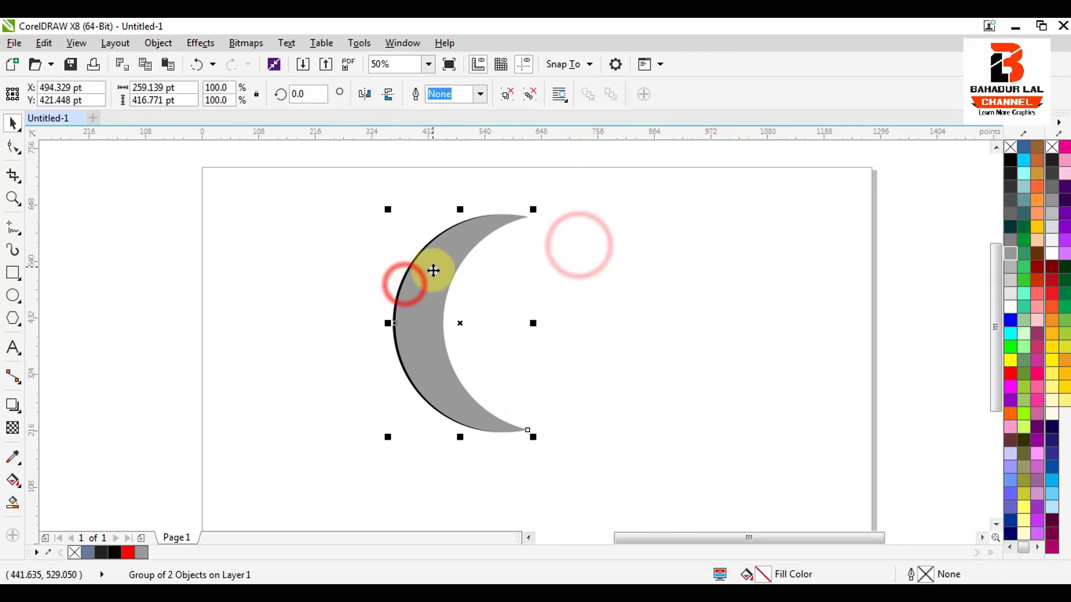
{"action": "left_click_drag", "start_coordinate": [437, 285], "coordinate": [400, 329]}
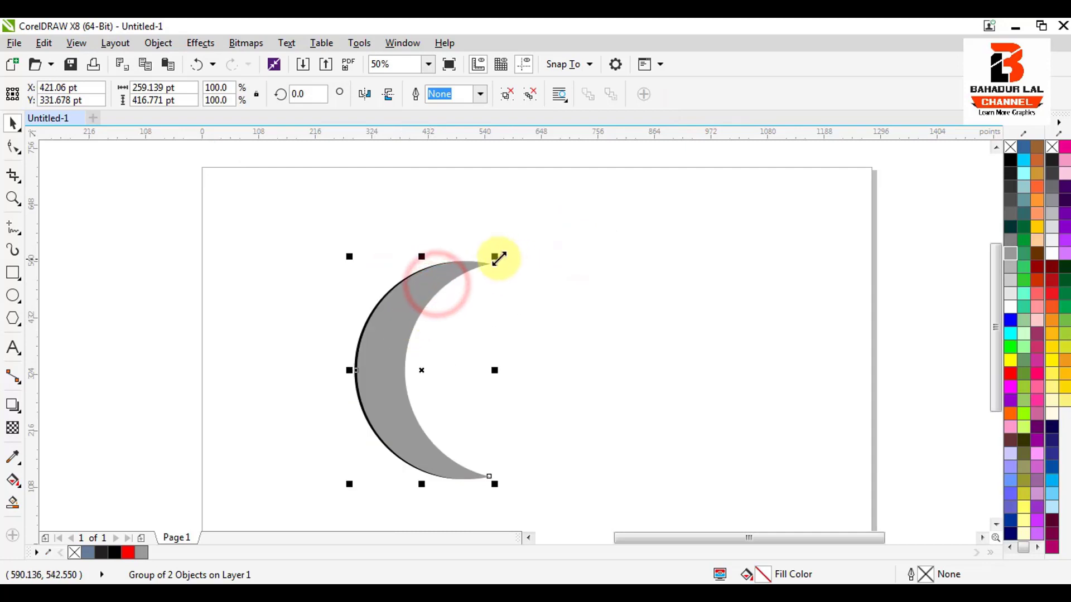
{"action": "left_click_drag", "start_coordinate": [495, 252], "coordinate": [447, 333]}
Duplicate the crescent group to the right and rotate the copy clockwise to about 312.6°
{"action": "left_click_drag", "start_coordinate": [400, 360], "coordinate": [514, 339]}
{"action": "scroll", "coordinate": [376, 361], "scroll_direction": "up", "scroll_amount": 1}
{"action": "right_click", "coordinate": [513, 338]}
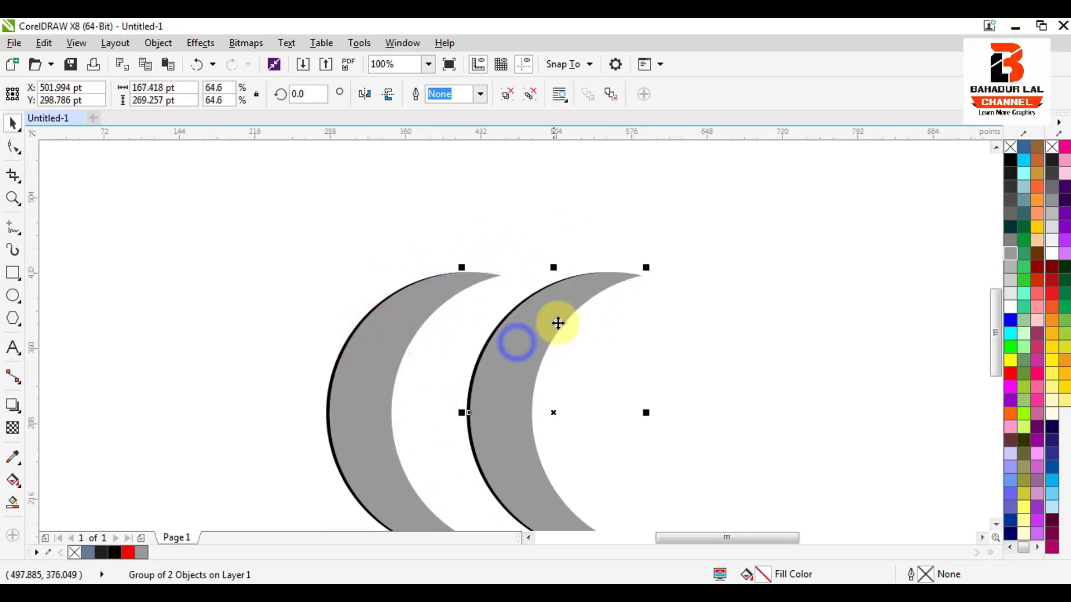
{"action": "left_click", "coordinate": [556, 318]}
{"action": "left_click_drag", "start_coordinate": [651, 266], "coordinate": [684, 392]}
{"action": "left_click", "coordinate": [648, 402]}
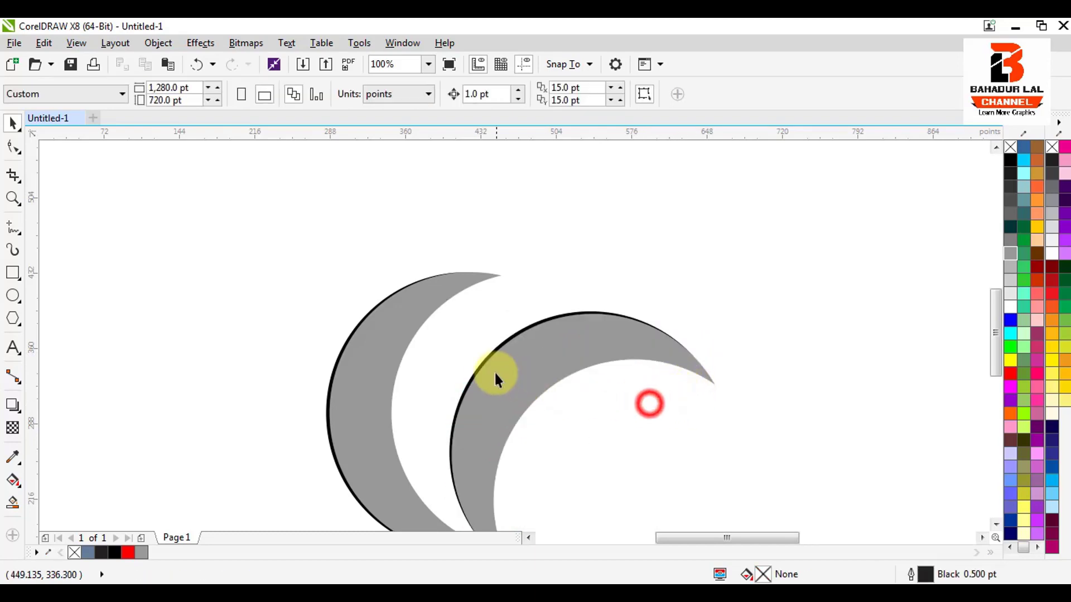
Place the rotated crescent over the first one so that their upper edges line up
{"action": "left_click_drag", "start_coordinate": [493, 370], "coordinate": [438, 333]}
{"action": "left_click", "coordinate": [697, 340]}
{"action": "scroll", "coordinate": [685, 301], "scroll_direction": "down", "scroll_amount": 2}
{"action": "scroll", "coordinate": [640, 305], "scroll_direction": "up", "scroll_amount": 2}
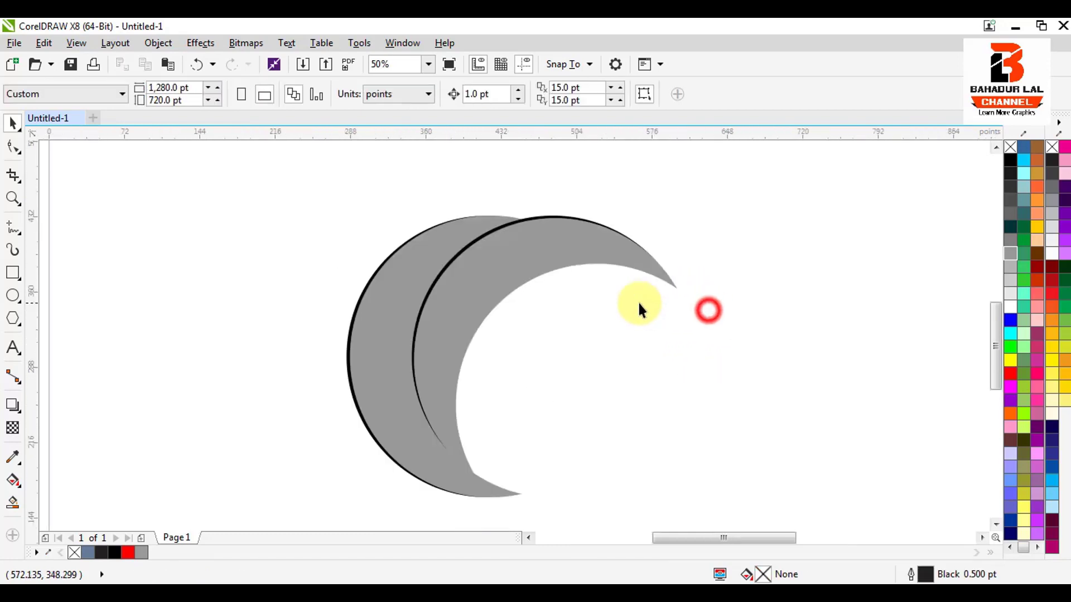
Duplicate the second crescent toward the lower right and rotate the copy farther clockwise
{"action": "left_click", "coordinate": [549, 256]}
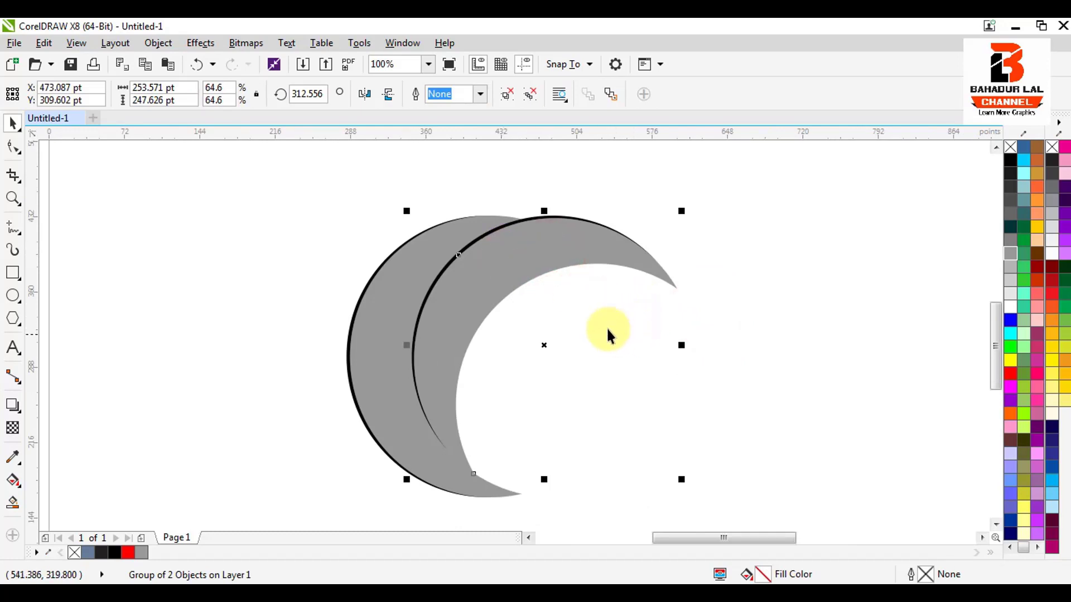
{"action": "left_click_drag", "start_coordinate": [509, 249], "coordinate": [598, 321]}
{"action": "left_click", "coordinate": [626, 318]}
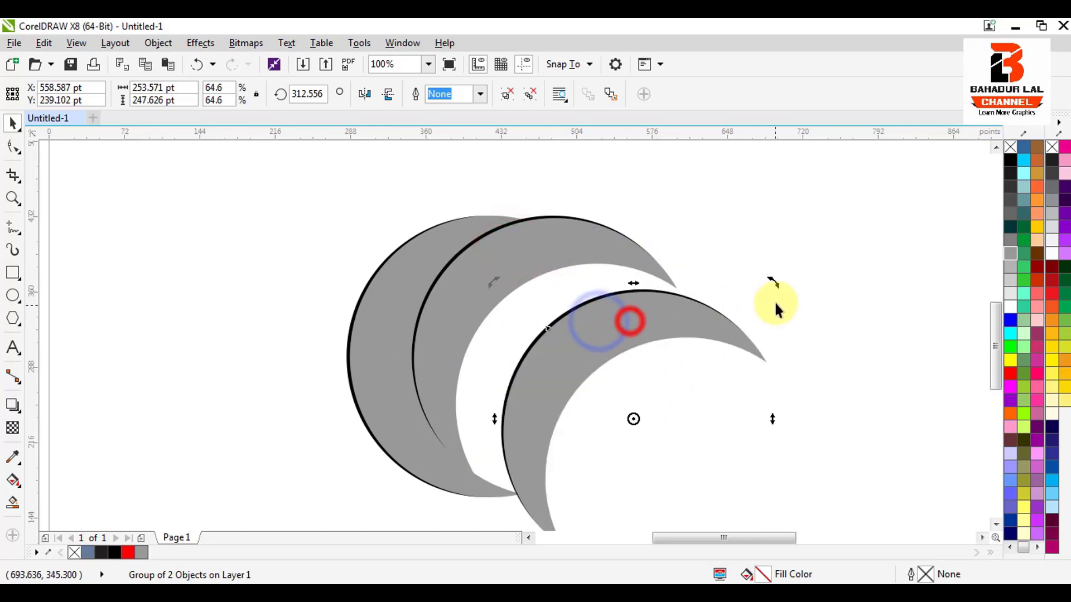
{"action": "left_click_drag", "start_coordinate": [771, 285], "coordinate": [743, 425]}
Place the third crescent overlapping the second one to continue the spiral
{"action": "left_click", "coordinate": [836, 327]}
{"action": "scroll", "coordinate": [681, 323], "scroll_direction": "up", "scroll_amount": 2}
{"action": "left_click_drag", "start_coordinate": [680, 319], "coordinate": [581, 336]}
{"action": "left_click", "coordinate": [774, 234]}
{"action": "scroll", "coordinate": [566, 246], "scroll_direction": "down", "scroll_amount": 4}
Duplicate the third crescent downward and rotate the copy clockwise to about 192.9°
{"action": "left_click", "coordinate": [583, 335]}
{"action": "left_click_drag", "start_coordinate": [625, 300], "coordinate": [636, 366]}
{"action": "left_click", "coordinate": [635, 366]}
{"action": "scroll", "coordinate": [578, 346], "scroll_direction": "up", "scroll_amount": 2}
{"action": "left_click_drag", "start_coordinate": [578, 346], "coordinate": [556, 244]}
Move the fourth crescent up so that its outer edge meets the inner edge of the third crescent
{"action": "scroll", "coordinate": [586, 263], "scroll_direction": "up", "scroll_amount": 1}
{"action": "scroll", "coordinate": [597, 256], "scroll_direction": "down", "scroll_amount": 1}
{"action": "scroll", "coordinate": [557, 237], "scroll_direction": "up", "scroll_amount": 1}
{"action": "scroll", "coordinate": [454, 218], "scroll_direction": "up", "scroll_amount": 2}
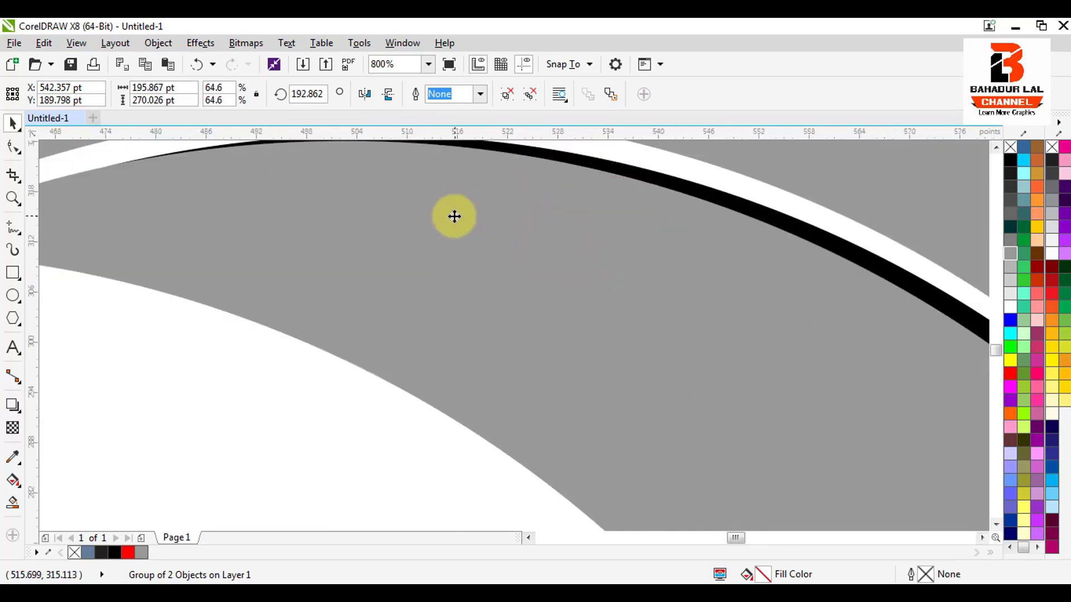
{"action": "scroll", "coordinate": [360, 167], "scroll_direction": "up", "scroll_amount": 1}
{"action": "mouse_move", "coordinate": [401, 214]}
{"action": "left_mouse_down"}
{"action": "mouse_move", "coordinate": [401, 190]}
{"action": "mouse_move", "coordinate": [439, 182]}
{"action": "mouse_move", "coordinate": [433, 203]}
{"action": "mouse_move", "coordinate": [394, 209]}
{"action": "left_mouse_up"}
{"action": "left_click_drag", "start_coordinate": [418, 222], "coordinate": [607, 215]}
{"action": "left_click_drag", "start_coordinate": [548, 220], "coordinate": [561, 198]}
{"action": "scroll", "coordinate": [561, 198], "scroll_direction": "down", "scroll_amount": 5}
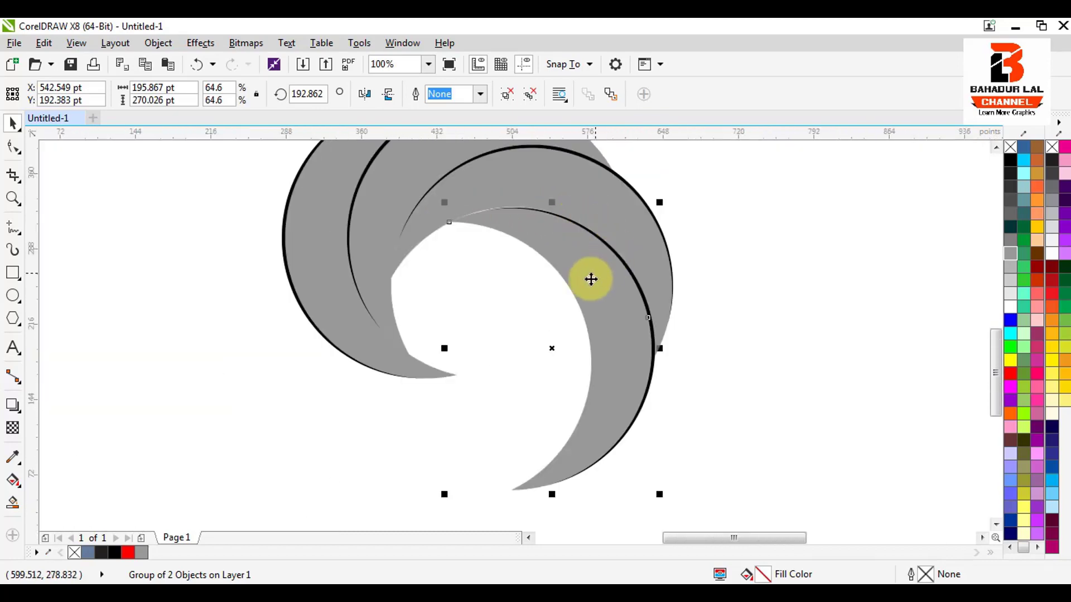
Rotate the fourth crescent to about 187.6° and nudge it to close the gap to the third crescent
{"action": "left_click", "coordinate": [592, 279]}
{"action": "left_click_drag", "start_coordinate": [658, 199], "coordinate": [660, 212]}
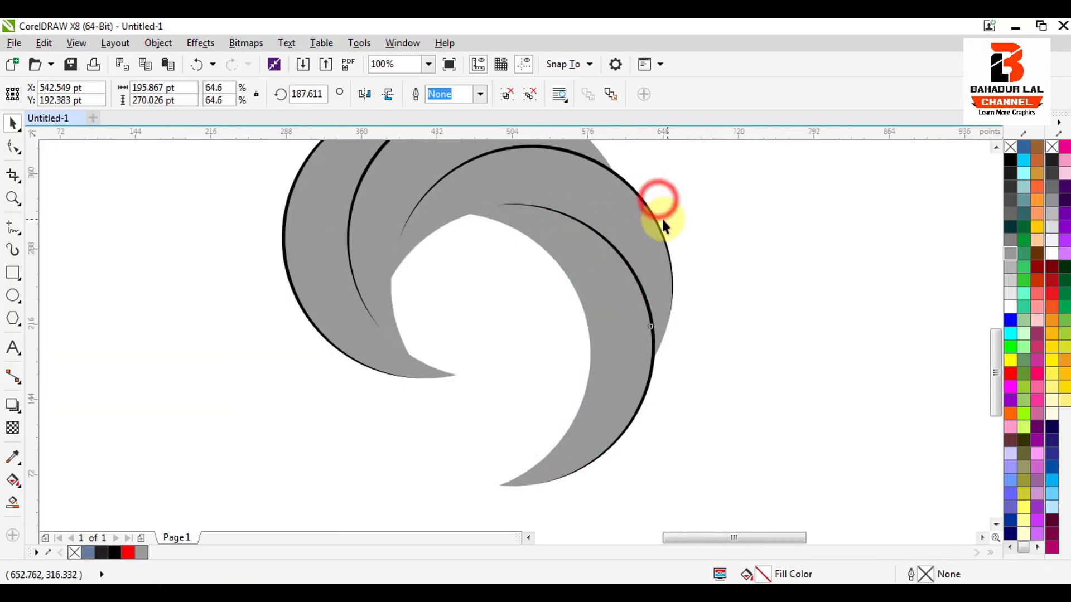
{"action": "scroll", "coordinate": [548, 217], "scroll_direction": "up", "scroll_amount": 2}
{"action": "left_click_drag", "start_coordinate": [560, 231], "coordinate": [606, 236]}
{"action": "scroll", "coordinate": [553, 246], "scroll_direction": "up", "scroll_amount": 1}
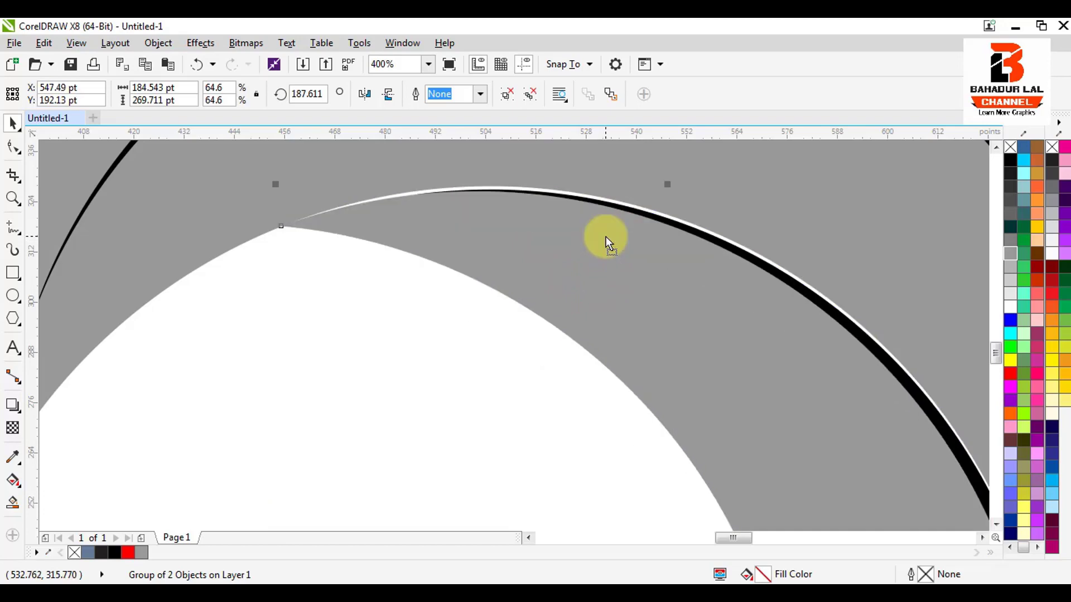
{"action": "scroll", "coordinate": [552, 207], "scroll_direction": "up", "scroll_amount": 1}
{"action": "left_click_drag", "start_coordinate": [551, 205], "coordinate": [554, 201]}
{"action": "scroll", "coordinate": [554, 210], "scroll_direction": "down", "scroll_amount": 4}
{"action": "left_click", "coordinate": [724, 236]}
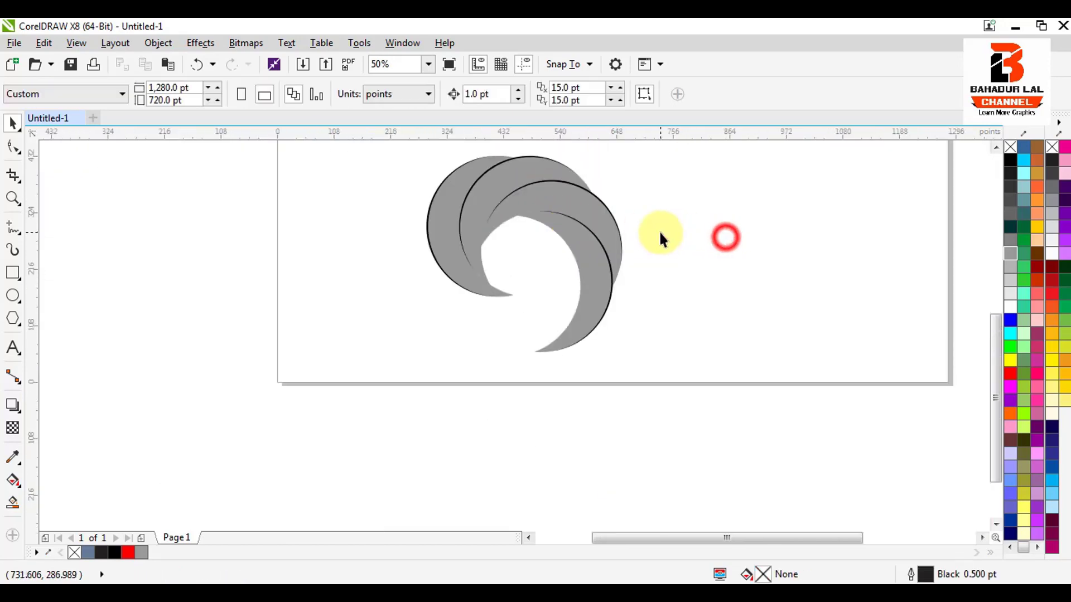
{"action": "left_click_drag", "start_coordinate": [709, 280], "coordinate": [734, 321]}
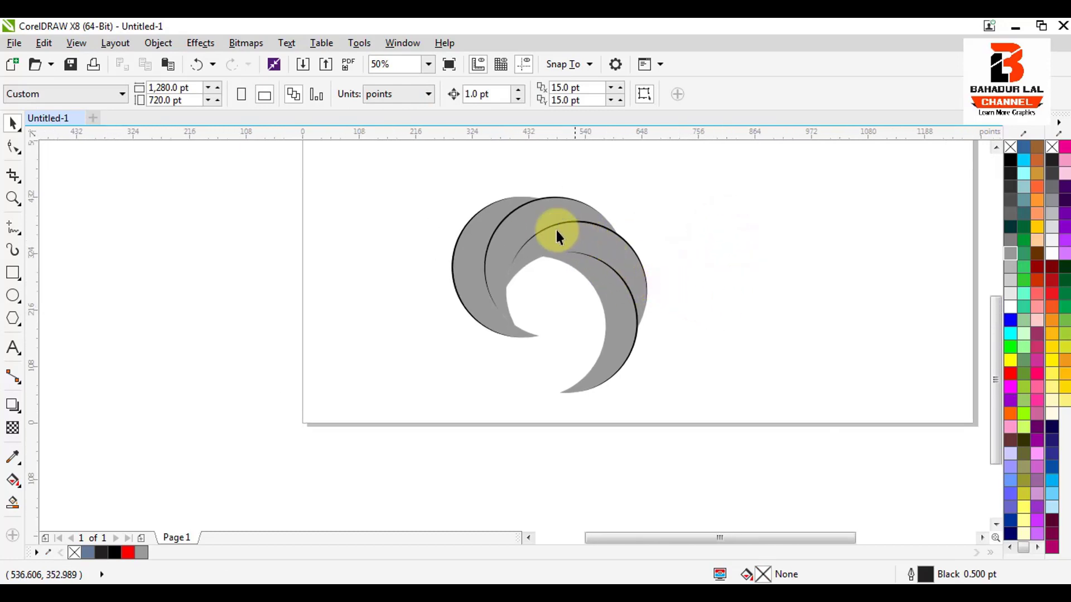
{"action": "scroll", "coordinate": [612, 352], "scroll_direction": "up", "scroll_amount": 1}
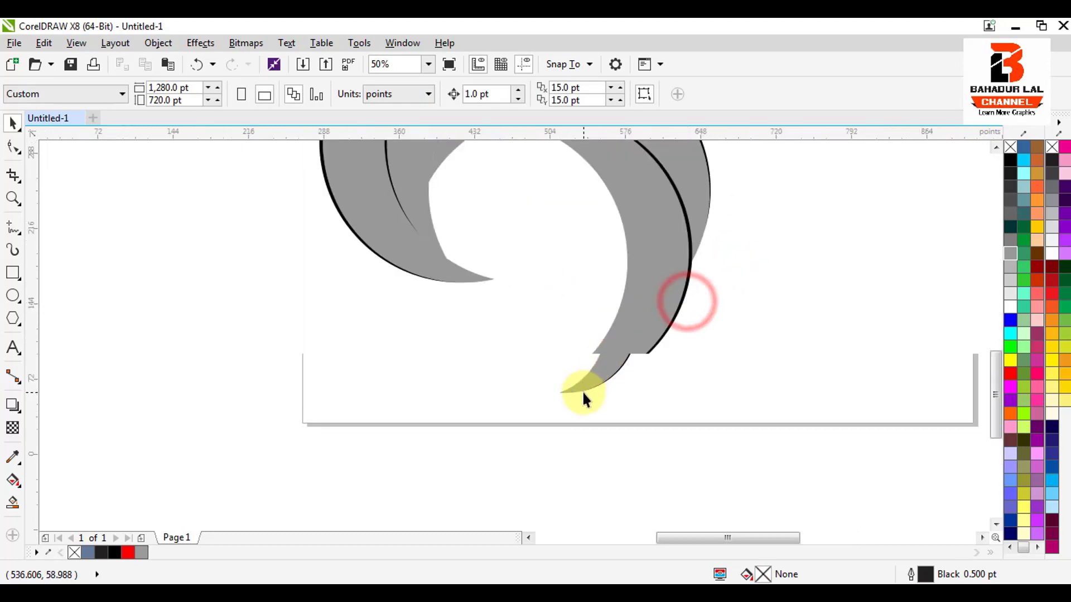
{"action": "left_click", "coordinate": [651, 321]}
{"action": "scroll", "coordinate": [655, 303], "scroll_direction": "down", "scroll_amount": 1}
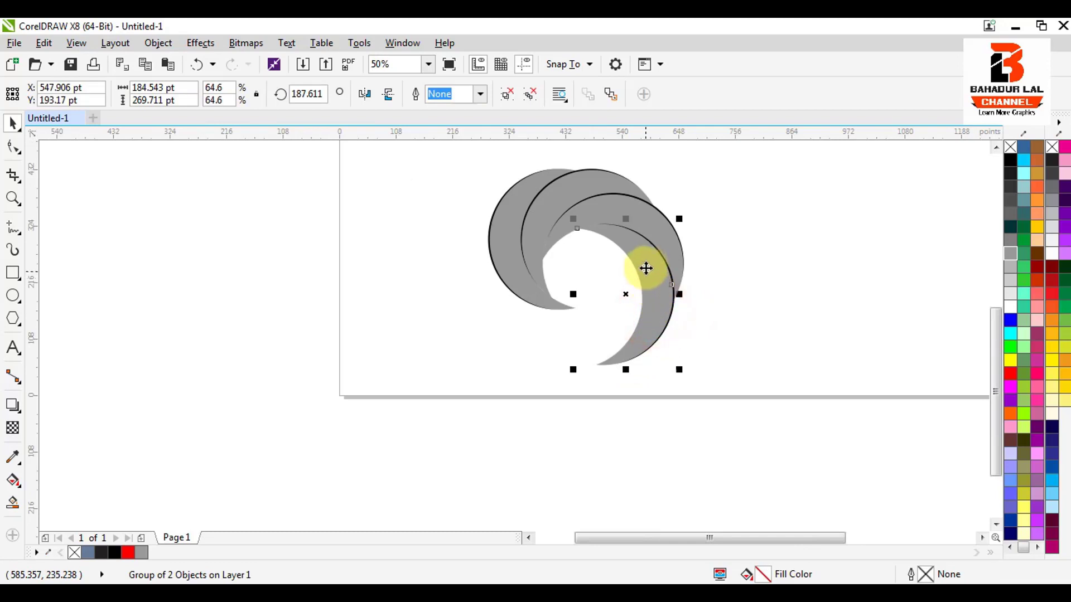
{"action": "left_click", "coordinate": [766, 258]}
{"action": "scroll", "coordinate": [664, 218], "scroll_direction": "up", "scroll_amount": 2}
{"action": "scroll", "coordinate": [724, 219], "scroll_direction": "left", "scroll_amount": 1}
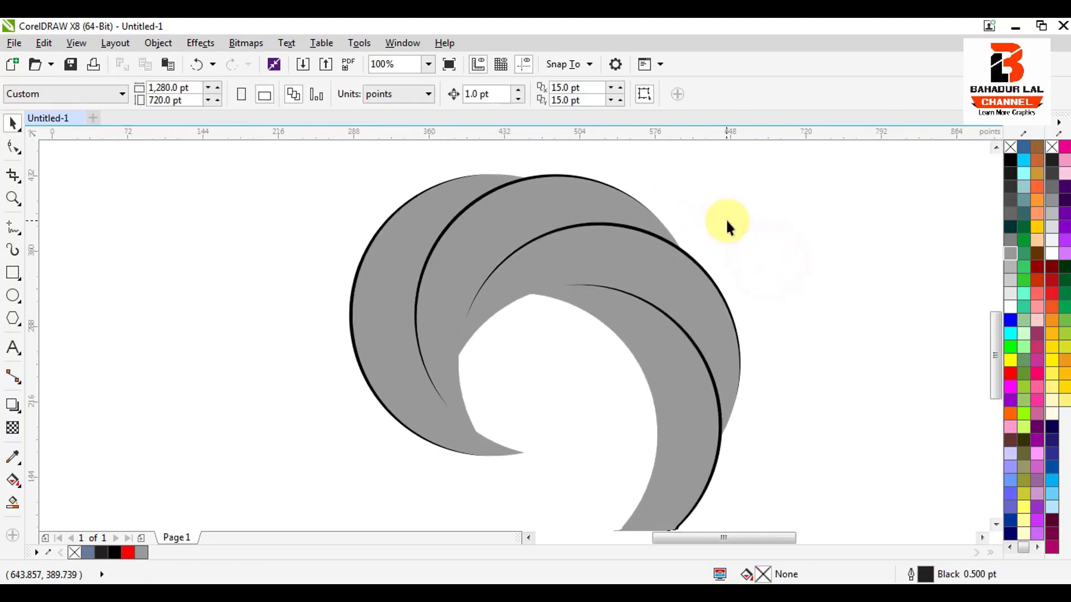
Ungroup all four crescents and move the whole spiral up and right to the middle of the page
{"action": "left_click", "coordinate": [411, 252]}
{"action": "scroll", "coordinate": [433, 246], "scroll_direction": "down", "scroll_amount": 2}
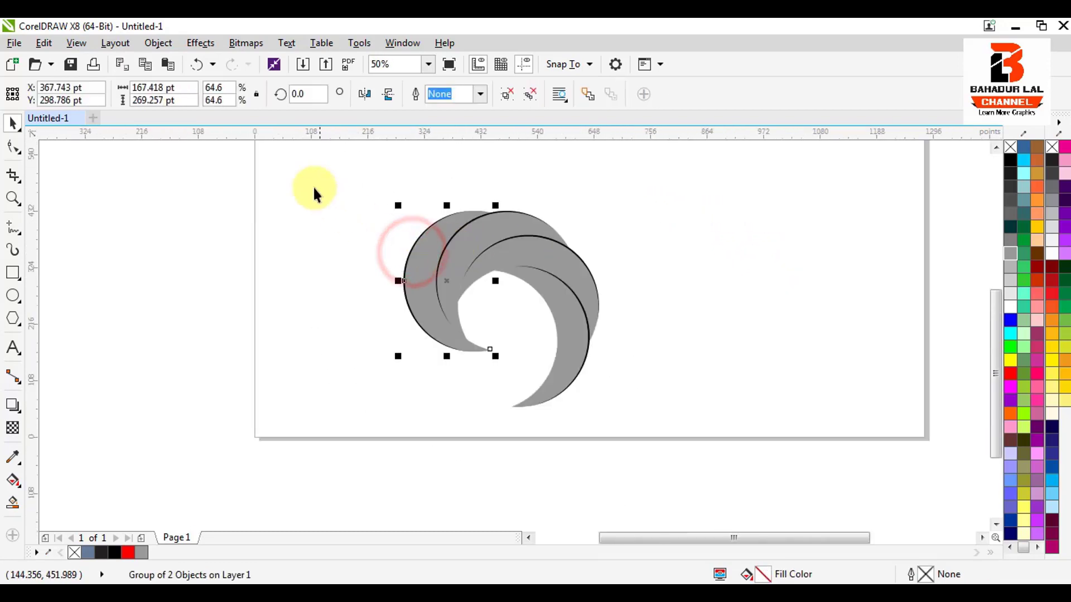
{"action": "left_click_drag", "start_coordinate": [315, 191], "coordinate": [669, 418]}
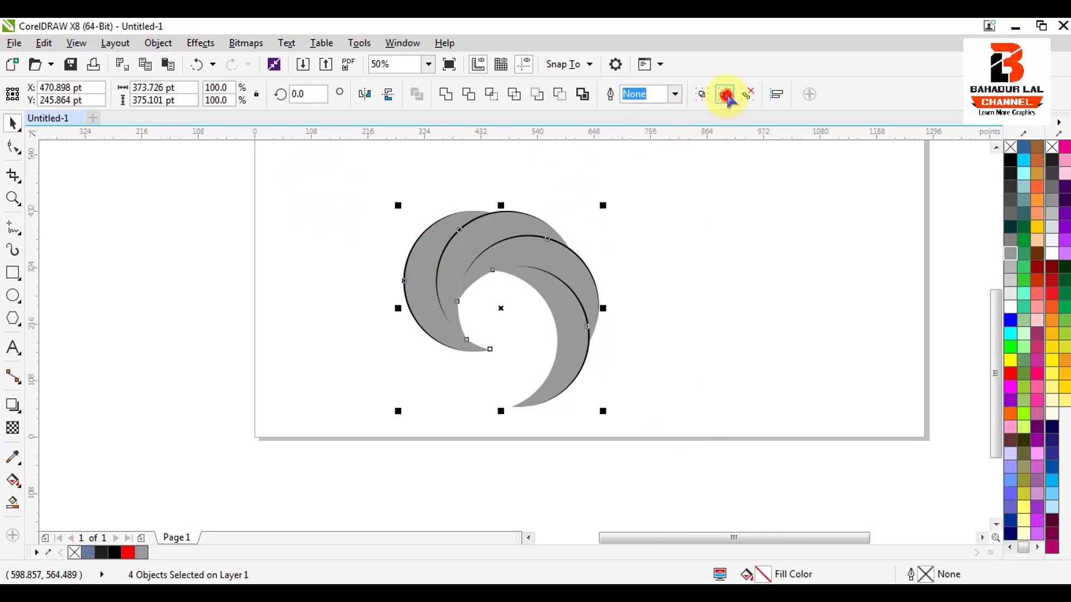
{"action": "left_click_drag", "start_coordinate": [636, 163], "coordinate": [360, 385]}
{"action": "scroll", "coordinate": [598, 310], "scroll_direction": "up", "scroll_amount": 2}
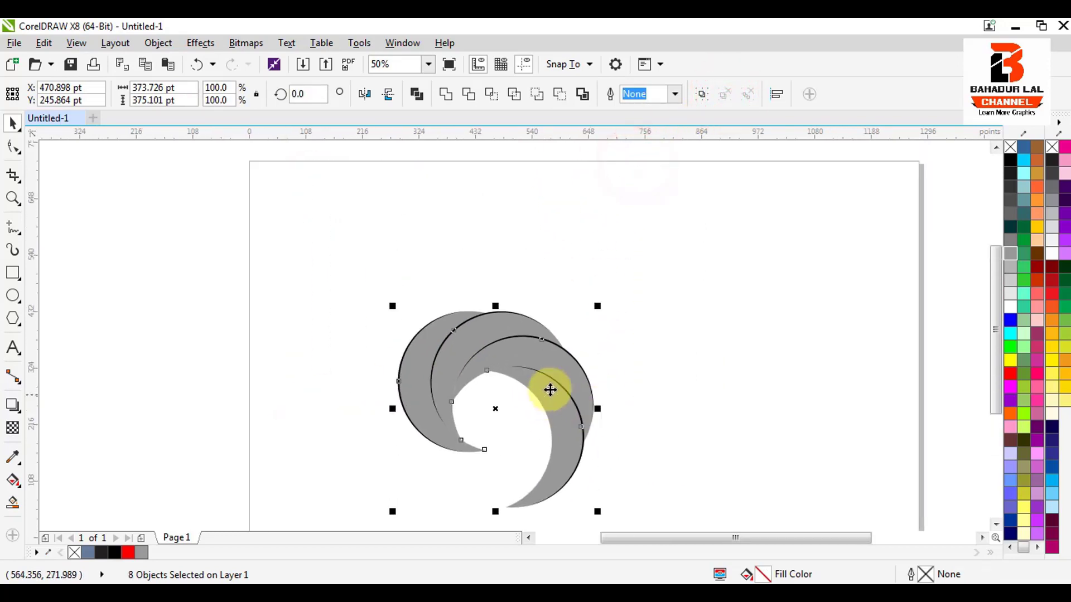
{"action": "left_click_drag", "start_coordinate": [549, 390], "coordinate": [629, 344]}
{"action": "left_click", "coordinate": [741, 315]}
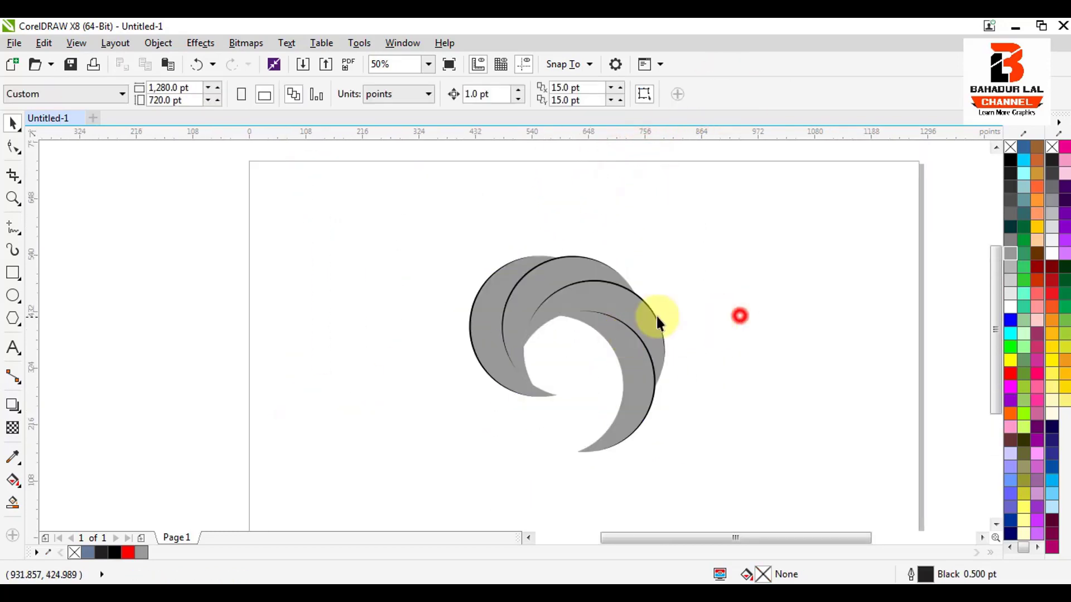
Give the first crescent's grey body a vertical linear fountain fill with dark grey at both ends
{"action": "scroll", "coordinate": [512, 336], "scroll_direction": "up", "scroll_amount": 2}
{"action": "left_click", "coordinate": [457, 300]}
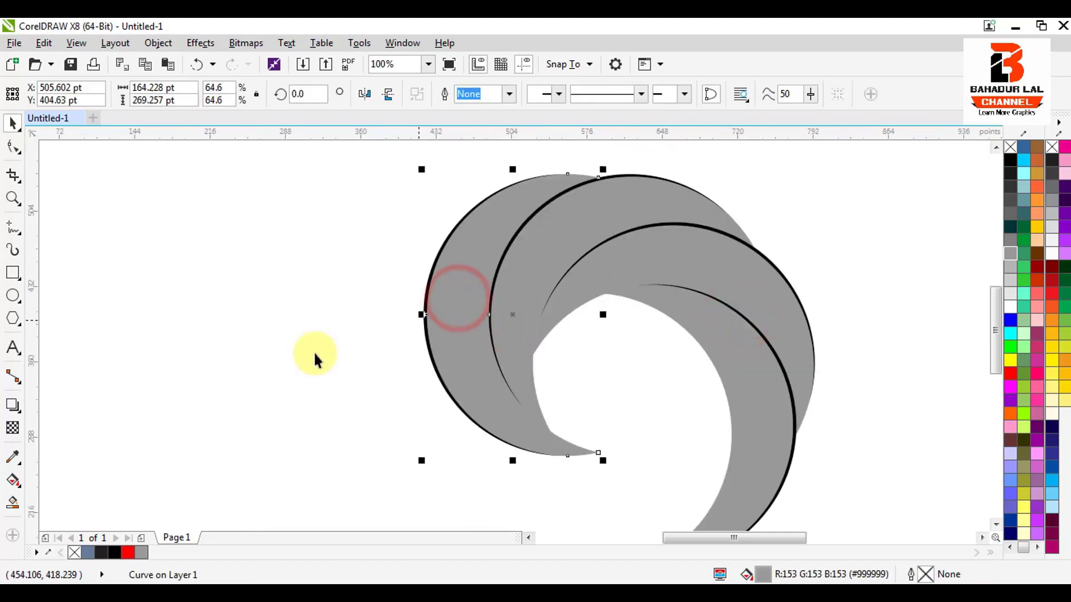
{"action": "left_click", "coordinate": [13, 483]}
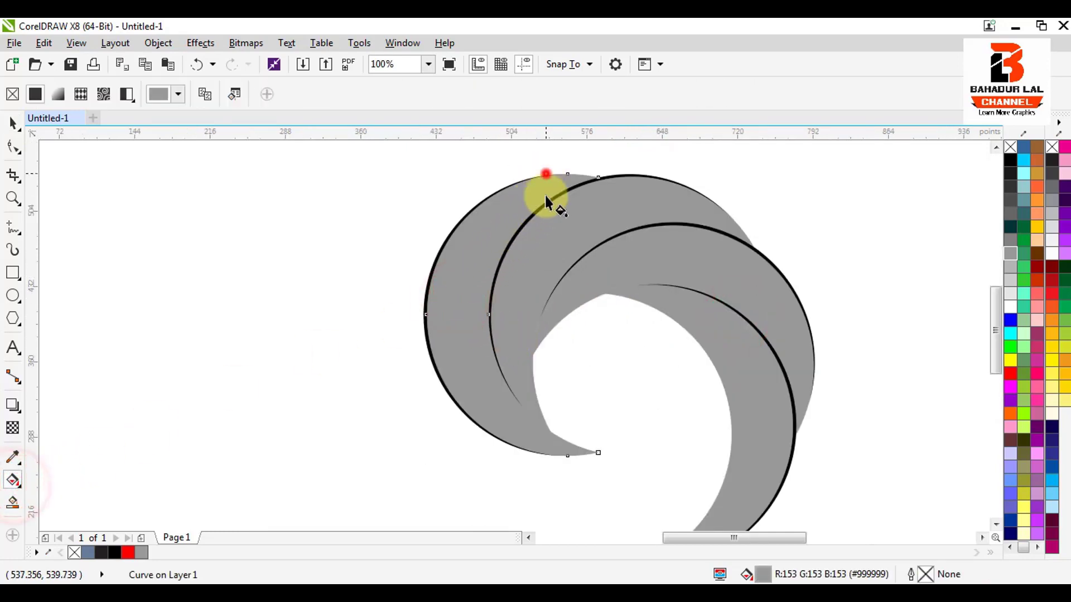
{"action": "left_click_drag", "start_coordinate": [545, 174], "coordinate": [548, 453]}
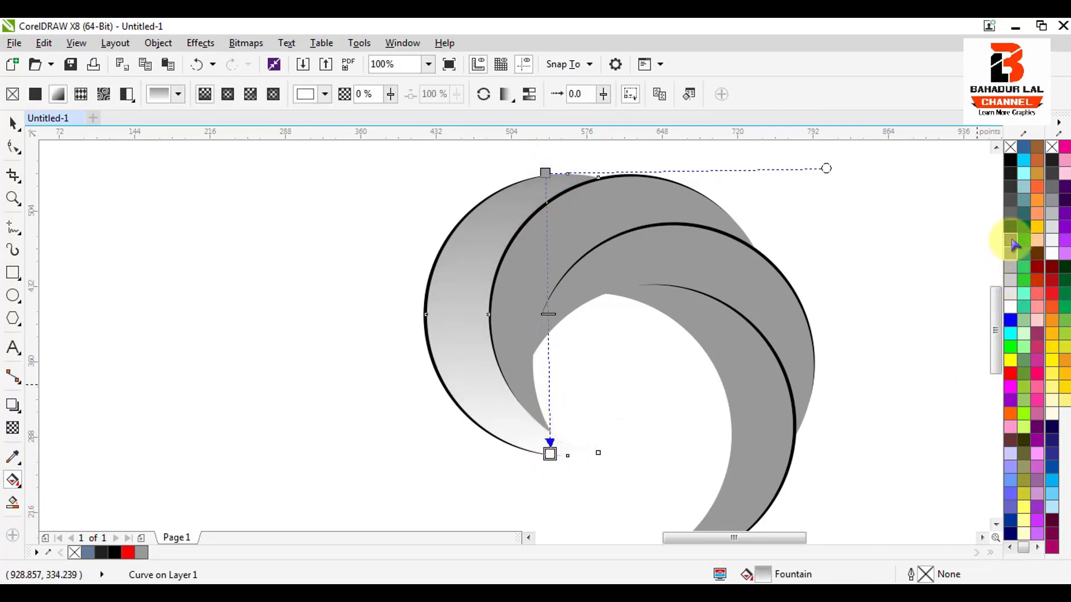
{"action": "left_click", "coordinate": [1008, 190]}
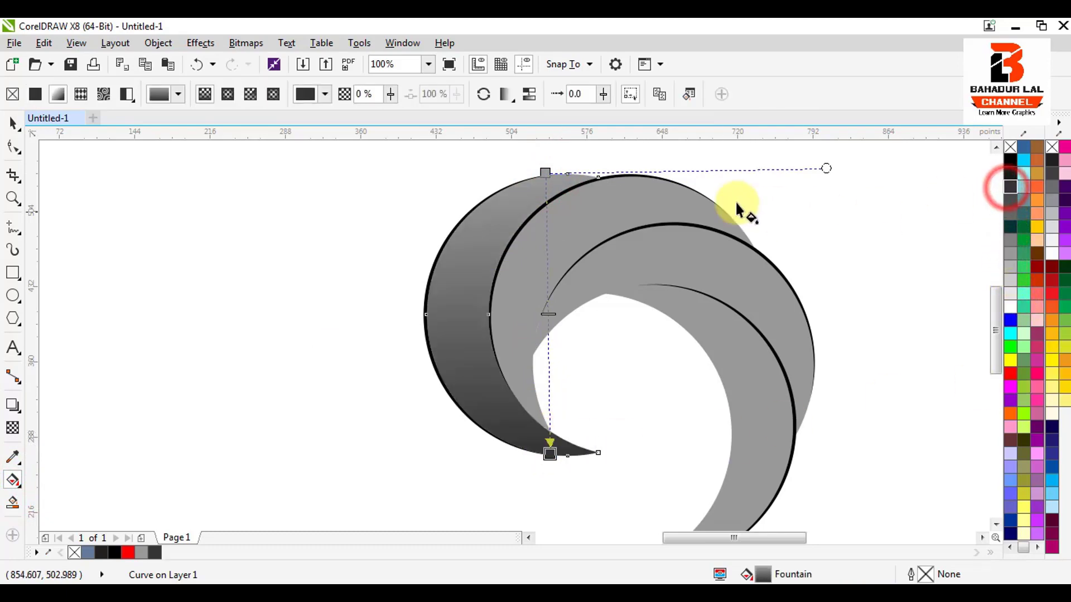
{"action": "left_click", "coordinate": [545, 172]}
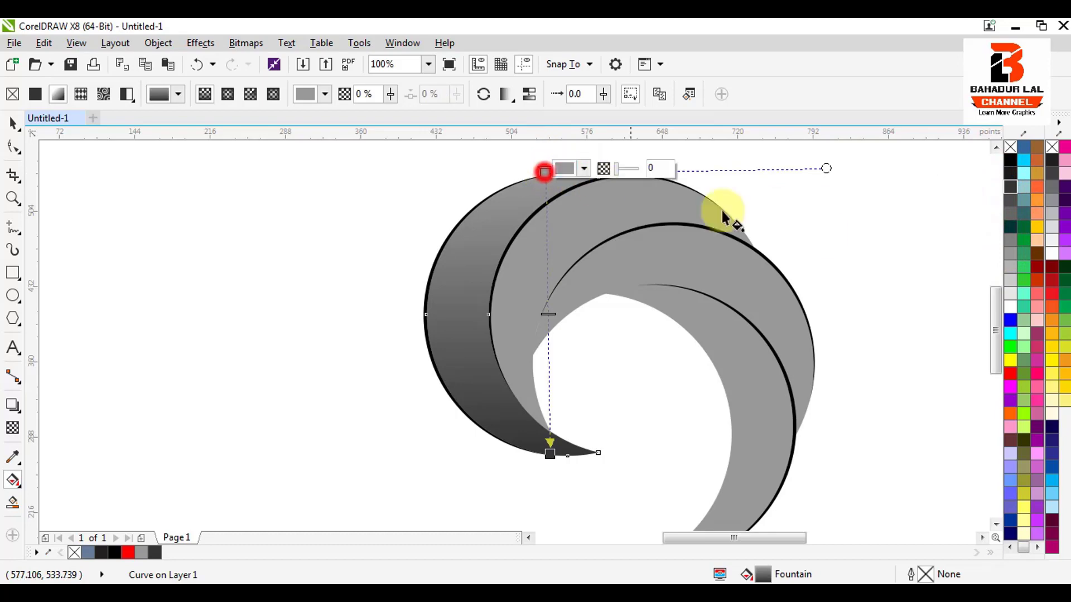
{"action": "left_click", "coordinate": [1009, 186]}
Add a light grey colour node at 47% of the first crescent's gradient
{"action": "left_click", "coordinate": [546, 325]}
{"action": "left_click_drag", "start_coordinate": [547, 326], "coordinate": [547, 326]}
{"action": "left_click", "coordinate": [1010, 267]}
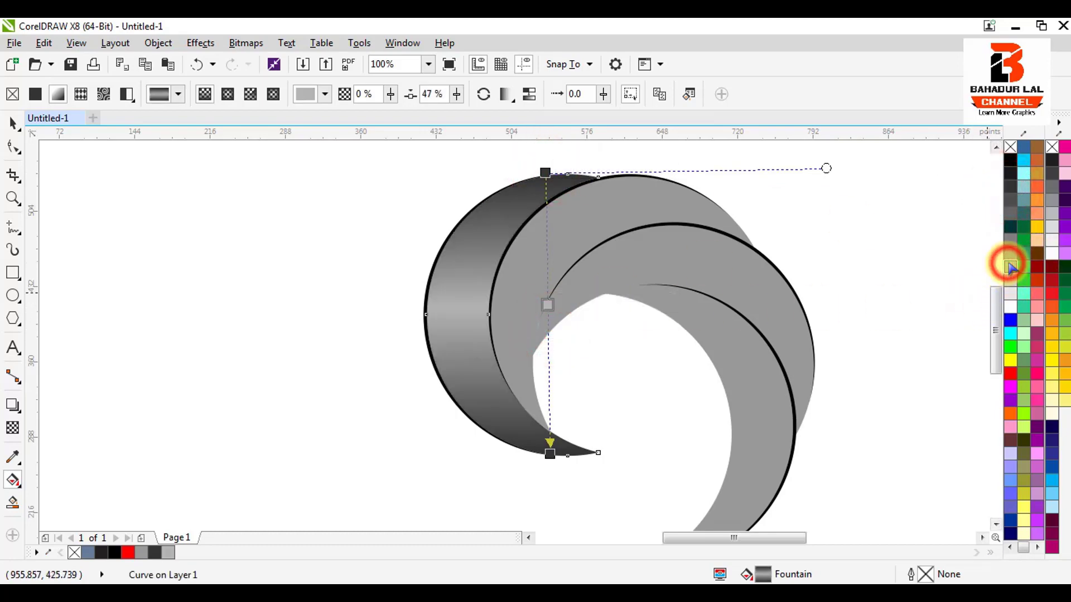
{"action": "left_click", "coordinate": [557, 316]}
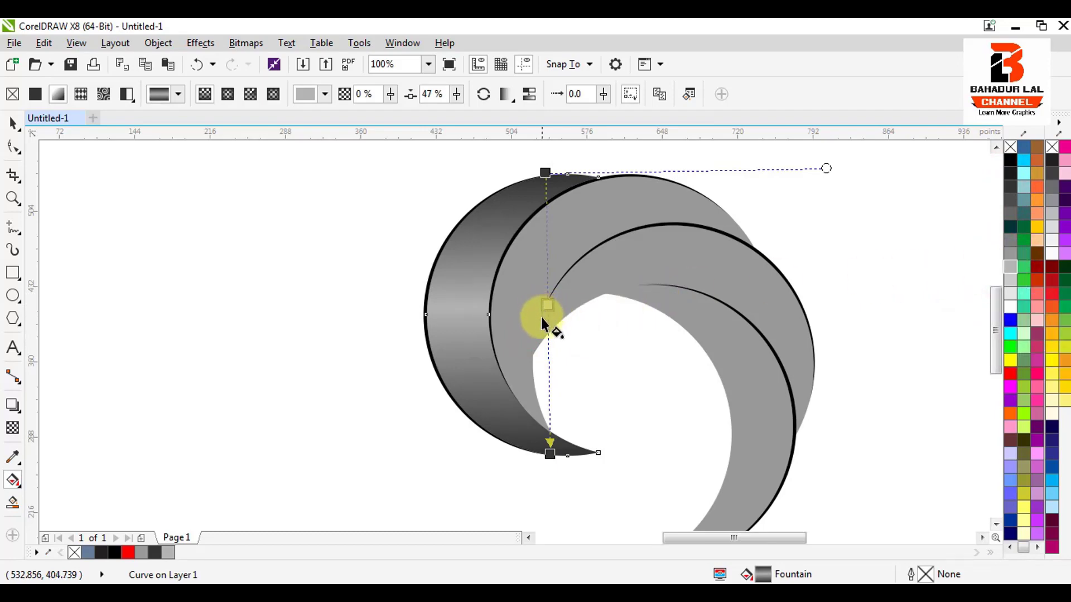
Add medium grey colour nodes at 72% and 22% of the first crescent's gradient
{"action": "double_click", "coordinate": [548, 377]}
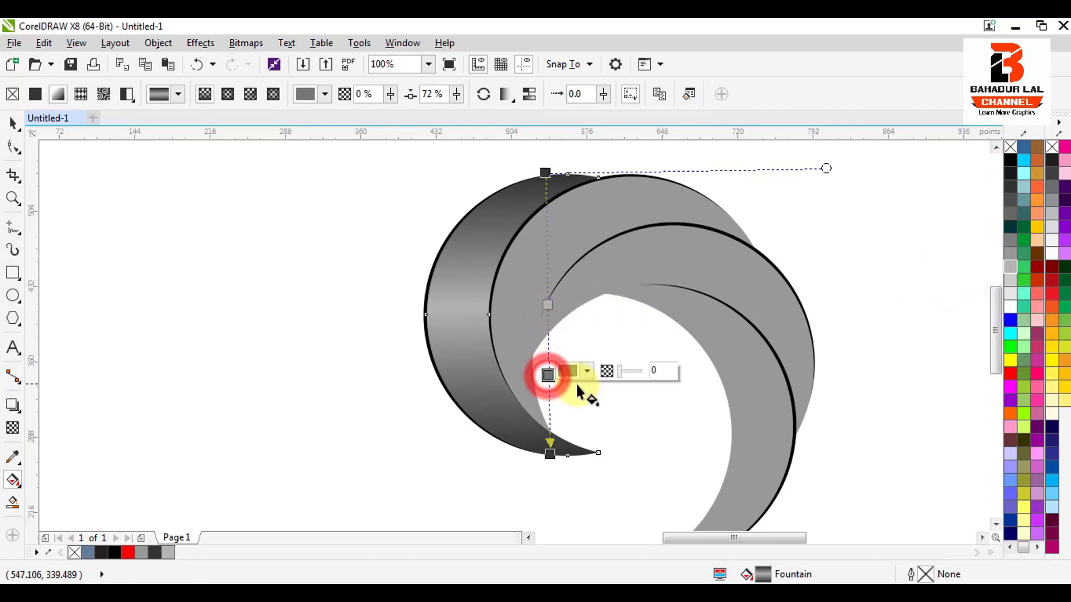
{"action": "left_click", "coordinate": [1010, 254]}
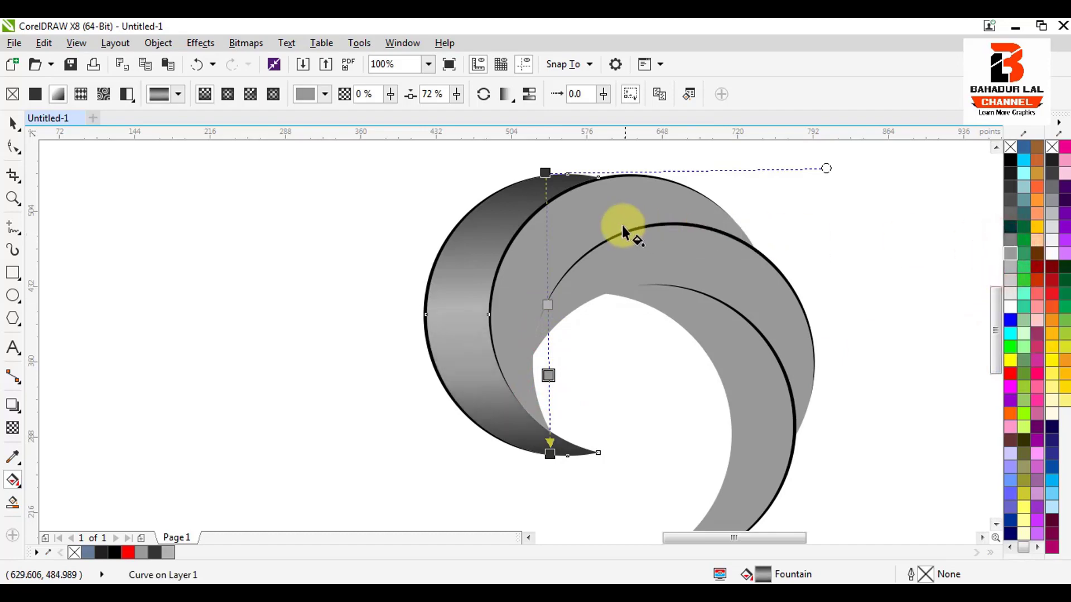
{"action": "double_click", "coordinate": [546, 236]}
{"action": "left_click", "coordinate": [1010, 245]}
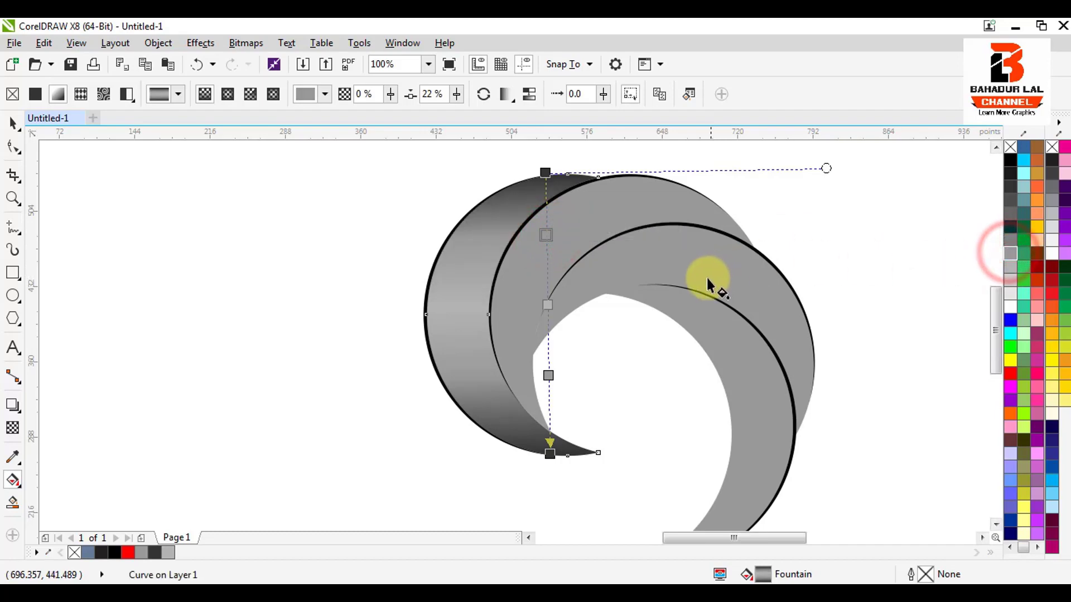
Lighten the middle node of the first crescent's gradient to a very light grey
{"action": "key", "text": "space"}
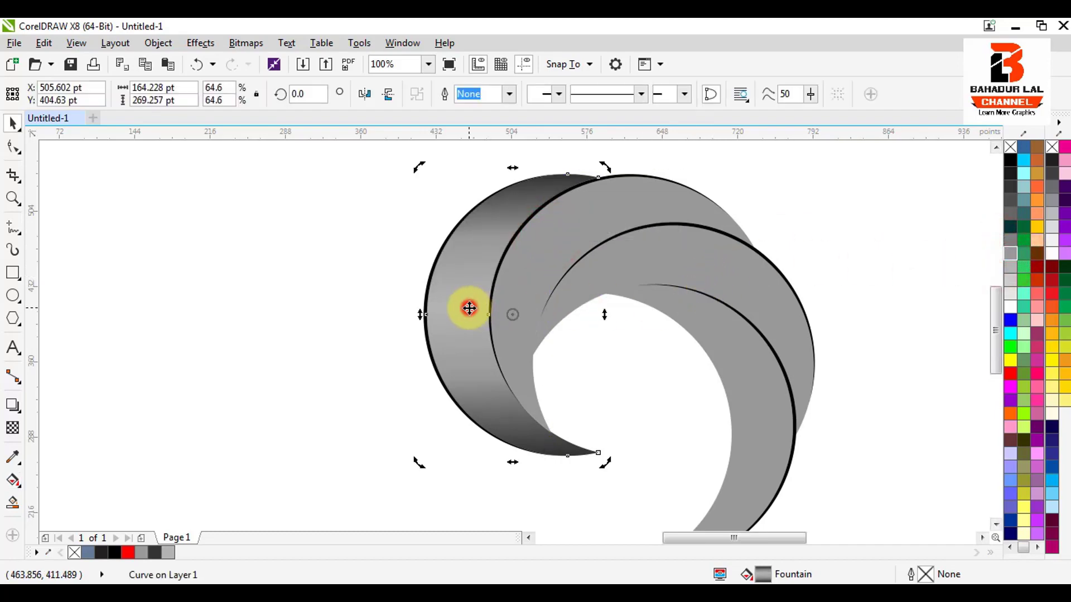
{"action": "key", "text": "space"}
{"action": "left_click", "coordinate": [544, 305]}
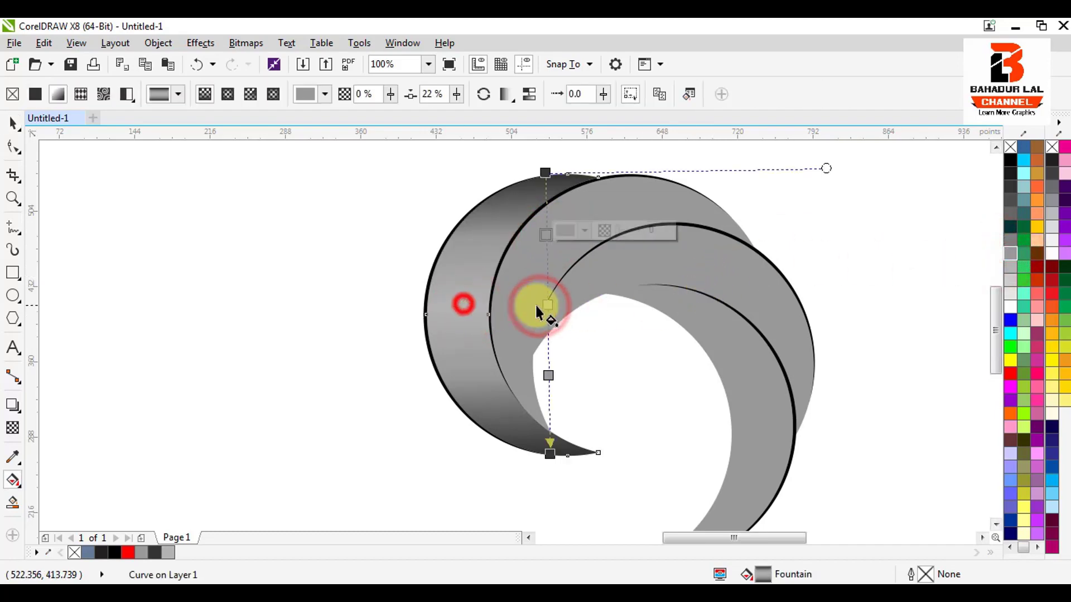
{"action": "left_click", "coordinate": [1008, 279]}
{"action": "left_click", "coordinate": [1008, 288]}
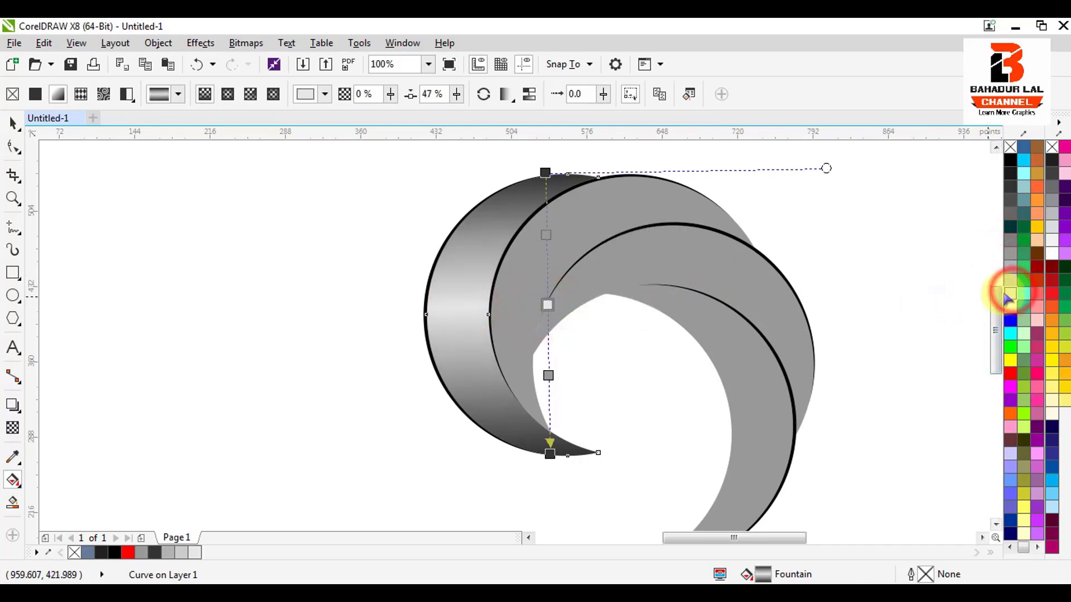
{"action": "key", "text": "space"}
{"action": "left_click", "coordinate": [855, 248]}
{"action": "scroll", "coordinate": [725, 277], "scroll_direction": "up", "scroll_amount": 1}
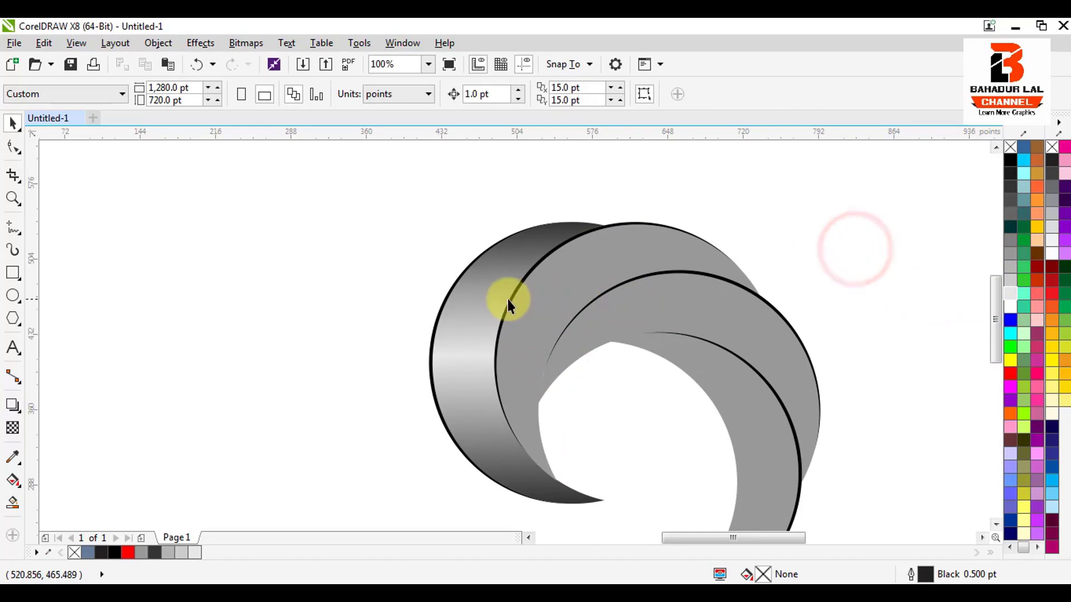
Apply a vertical linear fountain fill to the first crescent's black edge, with very light grey at both ends
{"action": "scroll", "coordinate": [439, 366], "scroll_direction": "up", "scroll_amount": 1}
{"action": "scroll", "coordinate": [467, 363], "scroll_direction": "down", "scroll_amount": 1}
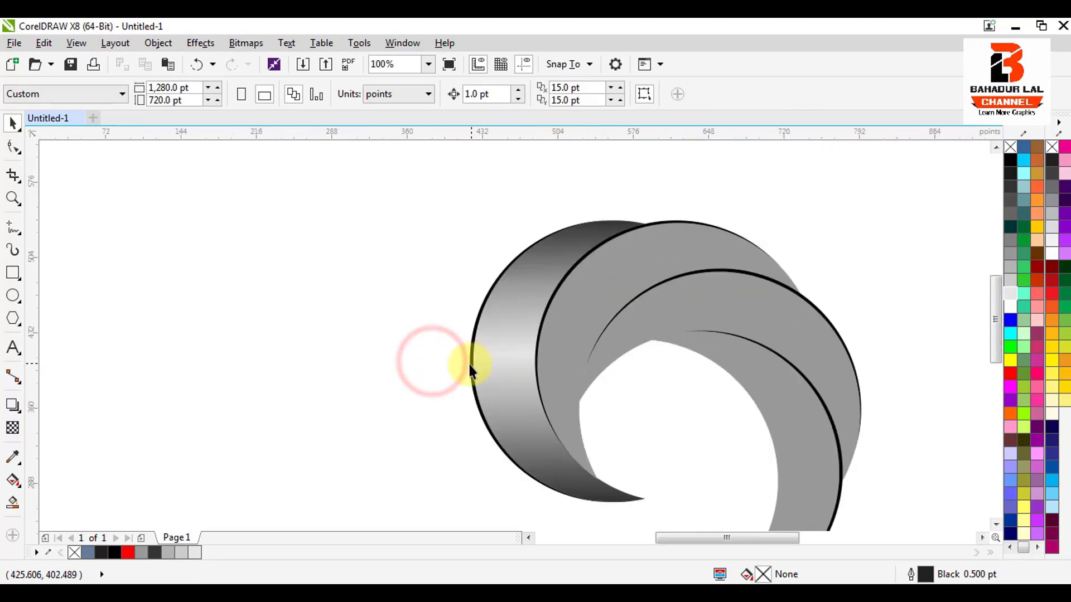
{"action": "scroll", "coordinate": [475, 355], "scroll_direction": "up", "scroll_amount": 1}
{"action": "left_click", "coordinate": [474, 358]}
{"action": "scroll", "coordinate": [509, 339], "scroll_direction": "down", "scroll_amount": 1}
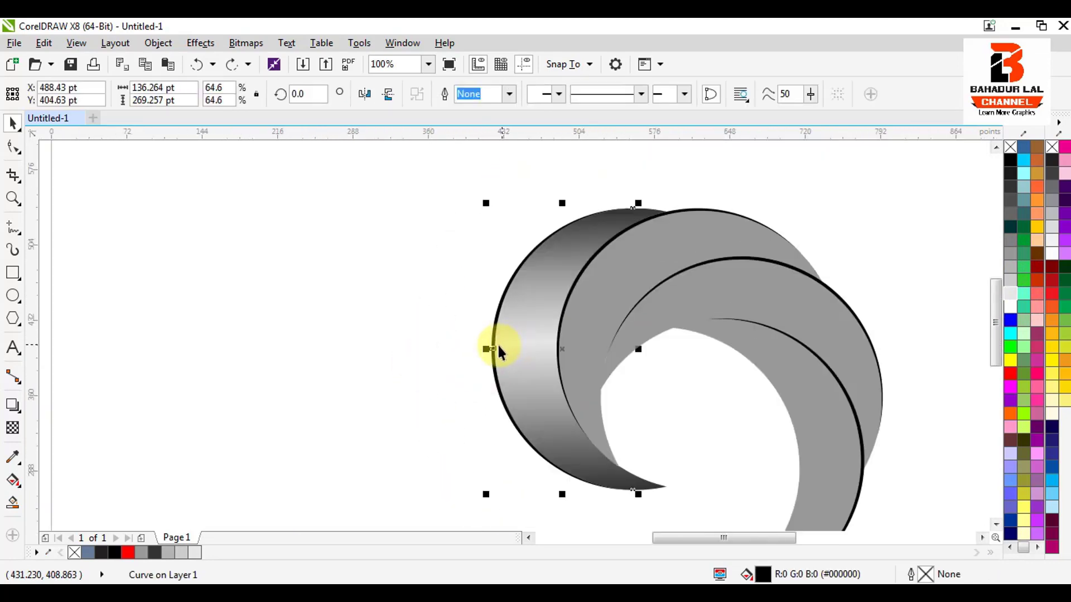
{"action": "left_click", "coordinate": [12, 479]}
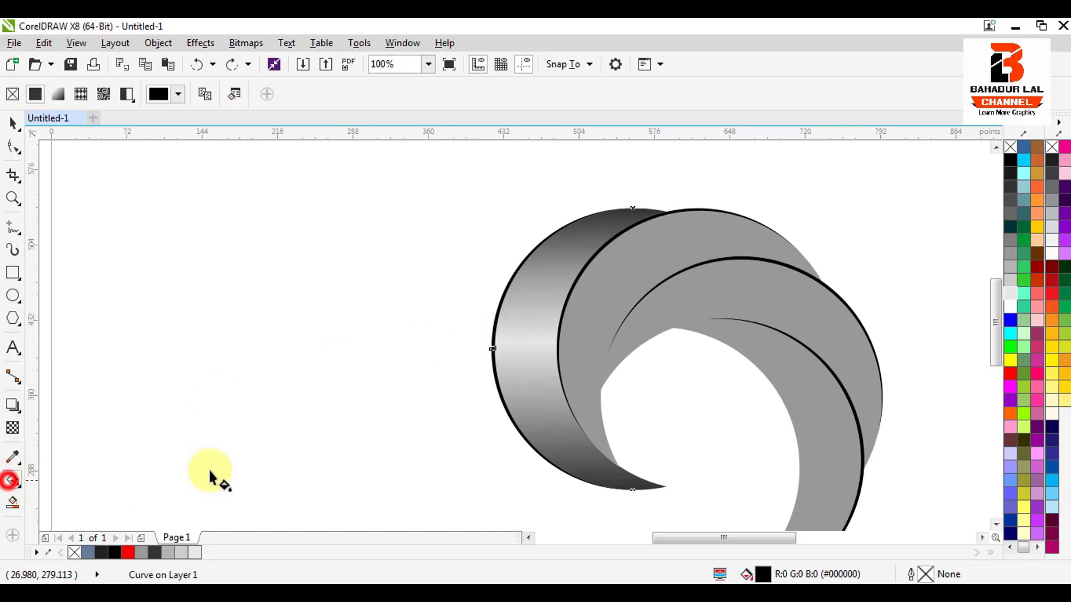
{"action": "scroll", "coordinate": [502, 357], "scroll_direction": "up", "scroll_amount": 1}
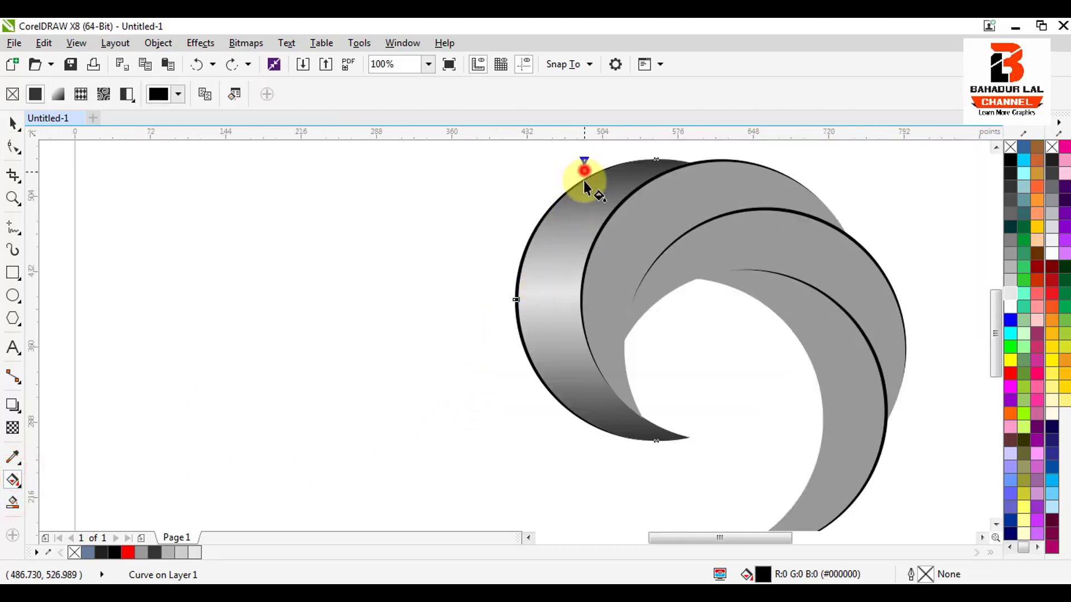
{"action": "left_click_drag", "start_coordinate": [583, 170], "coordinate": [576, 430]}
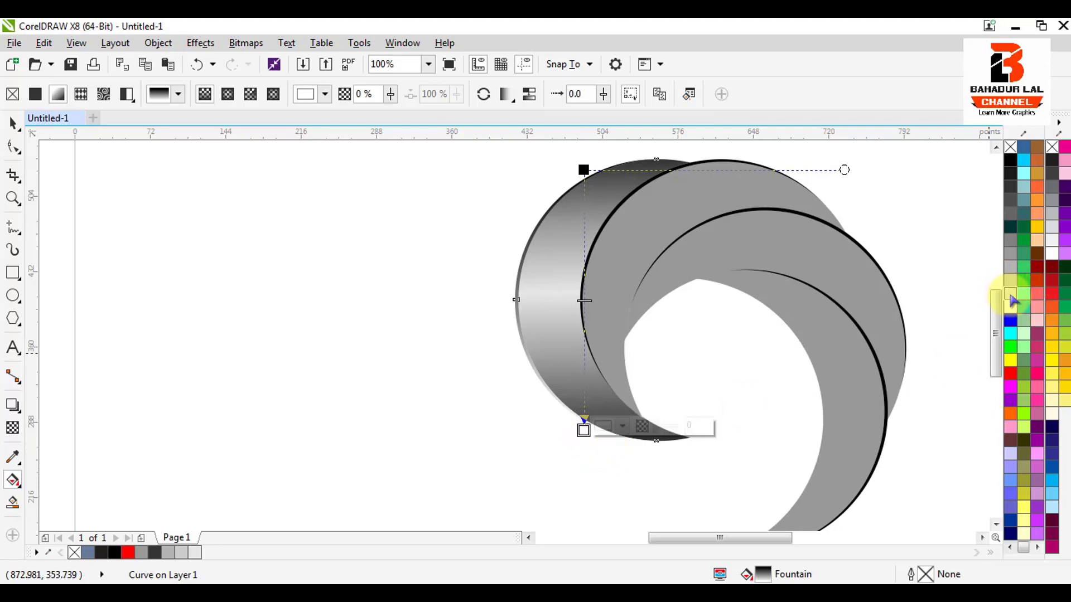
{"action": "left_click", "coordinate": [584, 170]}
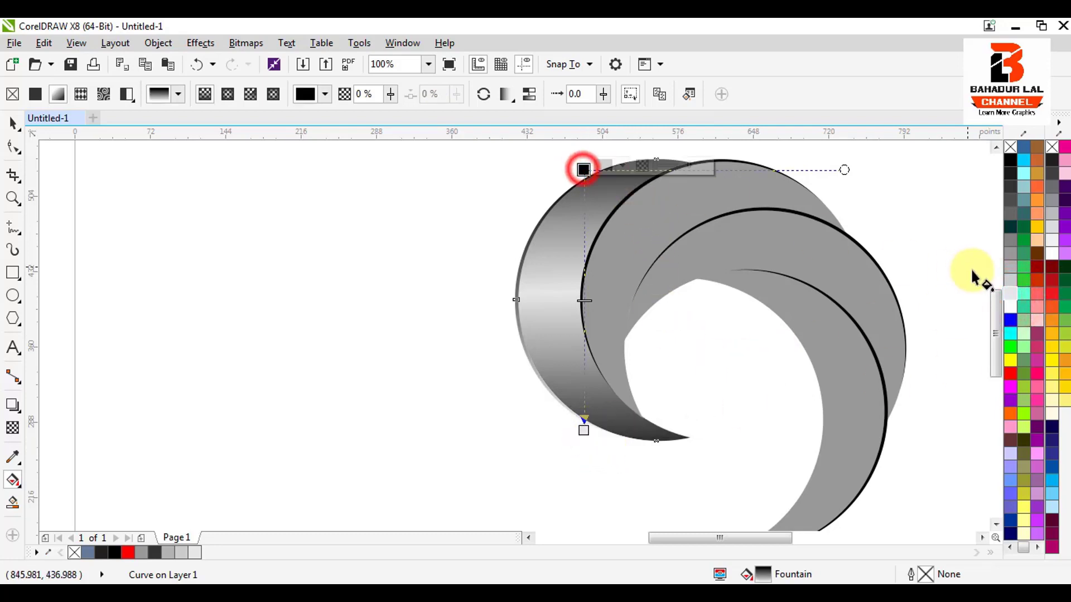
{"action": "left_click", "coordinate": [1010, 294]}
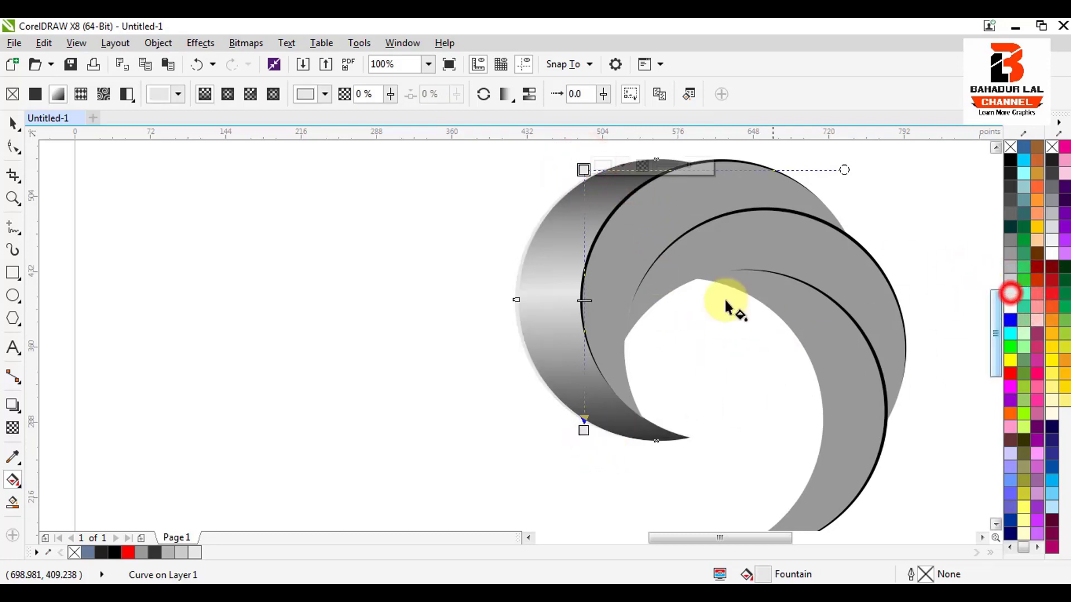
Add a dark grey colour node at 48% of the first crescent's edge gradient
{"action": "double_click", "coordinate": [584, 309]}
{"action": "left_click_drag", "start_coordinate": [584, 308], "coordinate": [583, 295]}
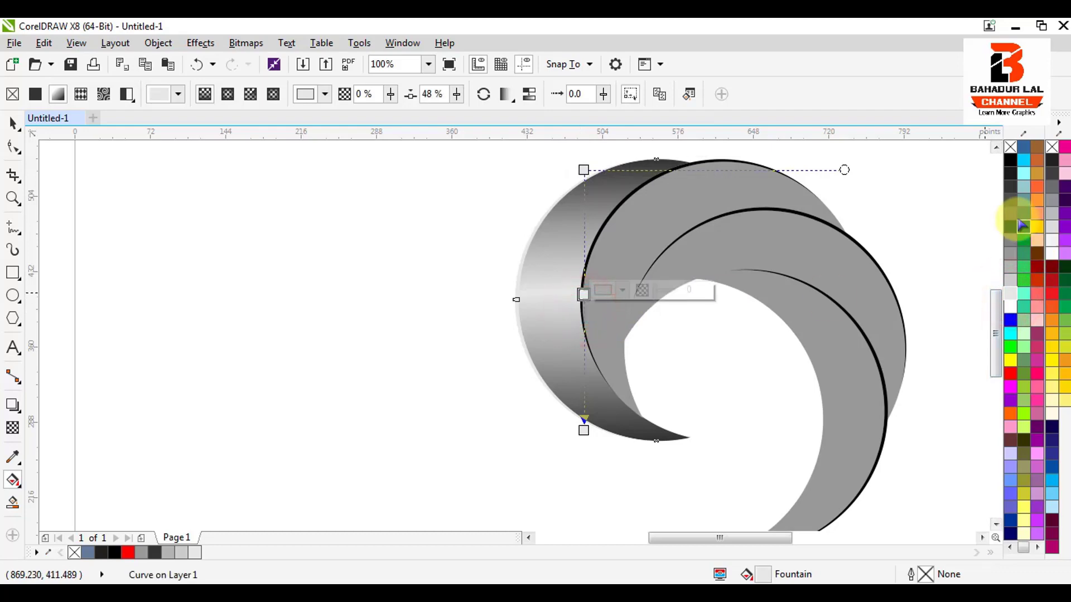
{"action": "left_click", "coordinate": [1012, 191]}
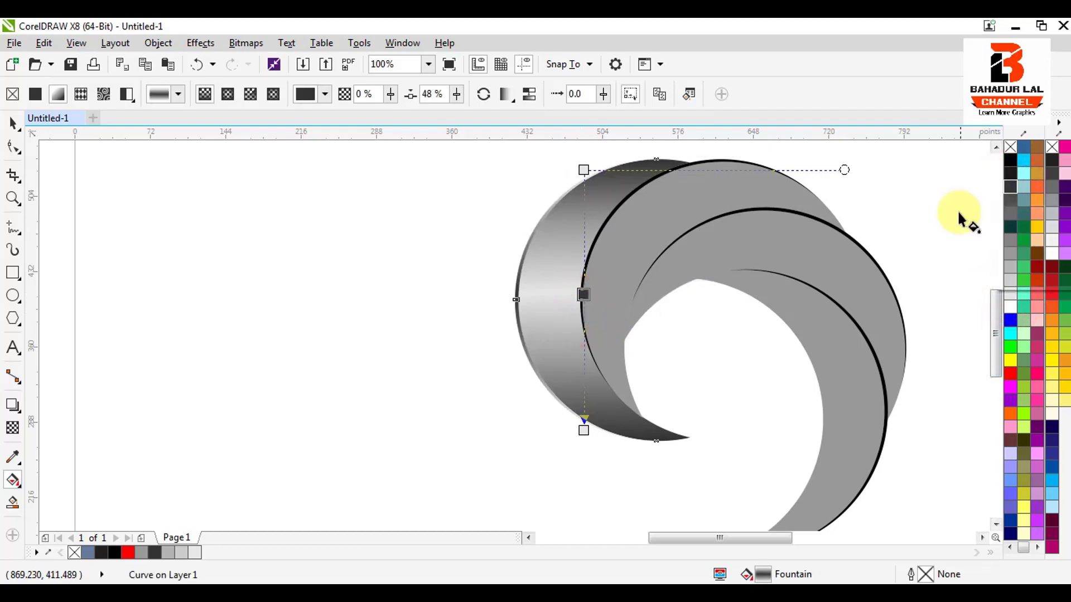
{"action": "key", "text": "space"}
{"action": "left_click", "coordinate": [841, 217]}
{"action": "scroll", "coordinate": [529, 302], "scroll_direction": "down", "scroll_amount": 1}
{"action": "left_click", "coordinate": [709, 238]}
{"action": "scroll", "coordinate": [546, 291], "scroll_direction": "up", "scroll_amount": 1}
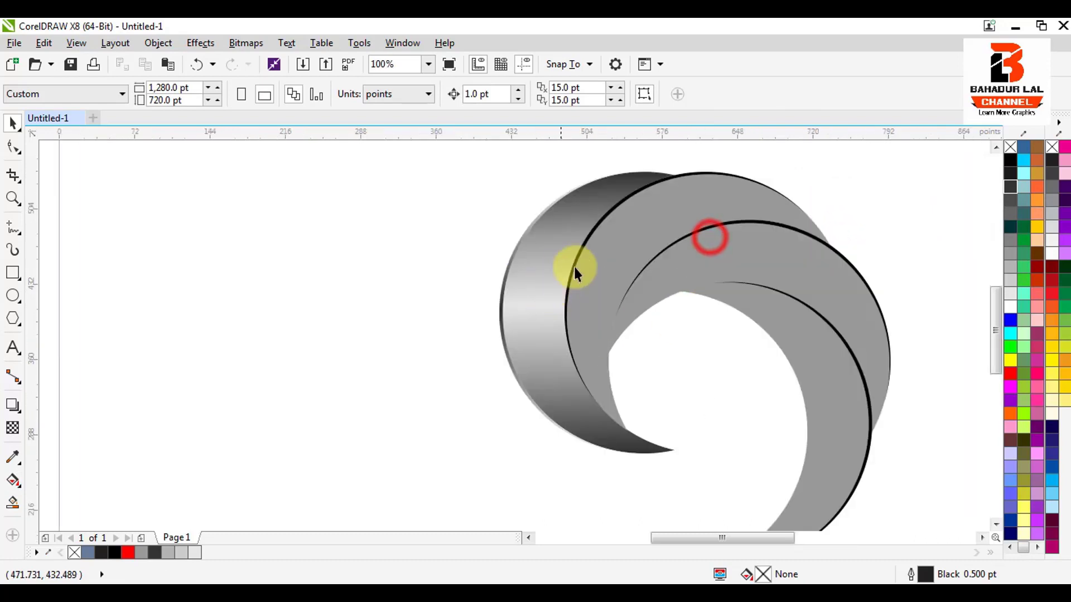
Copy the first crescent's gradient fill onto the grey body of the second crescent
{"action": "left_click_drag", "start_coordinate": [611, 260], "coordinate": [544, 277]}
{"action": "left_click", "coordinate": [594, 223]}
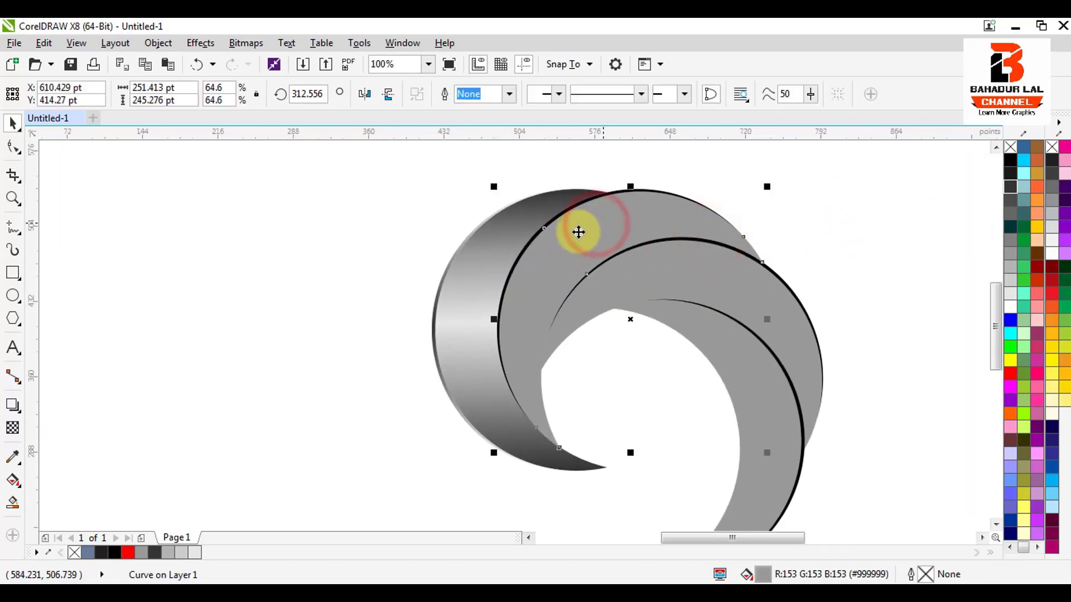
{"action": "left_click", "coordinate": [13, 479]}
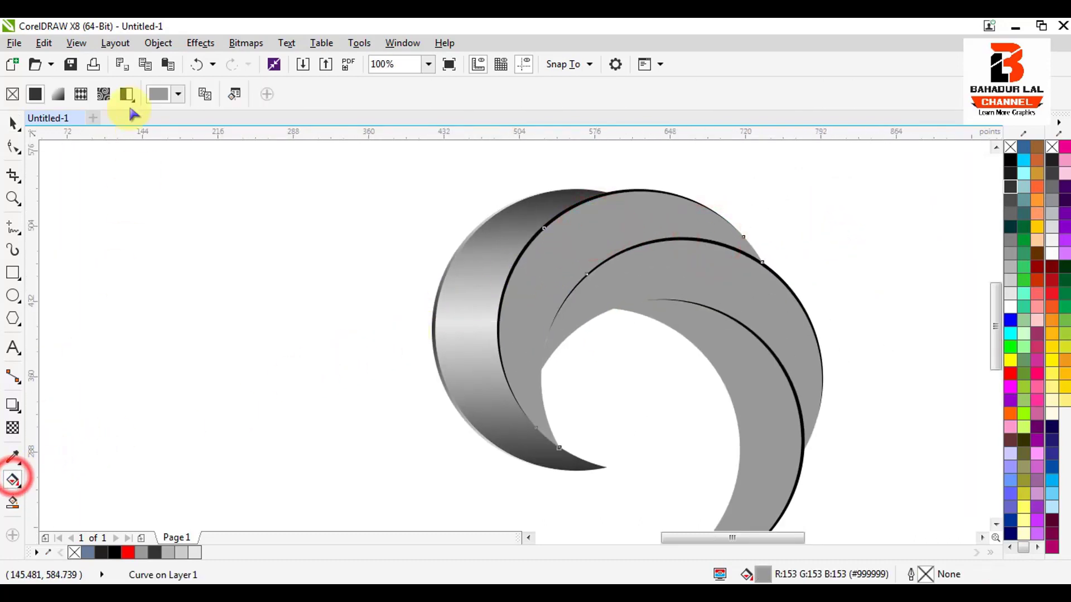
{"action": "left_click", "coordinate": [205, 96]}
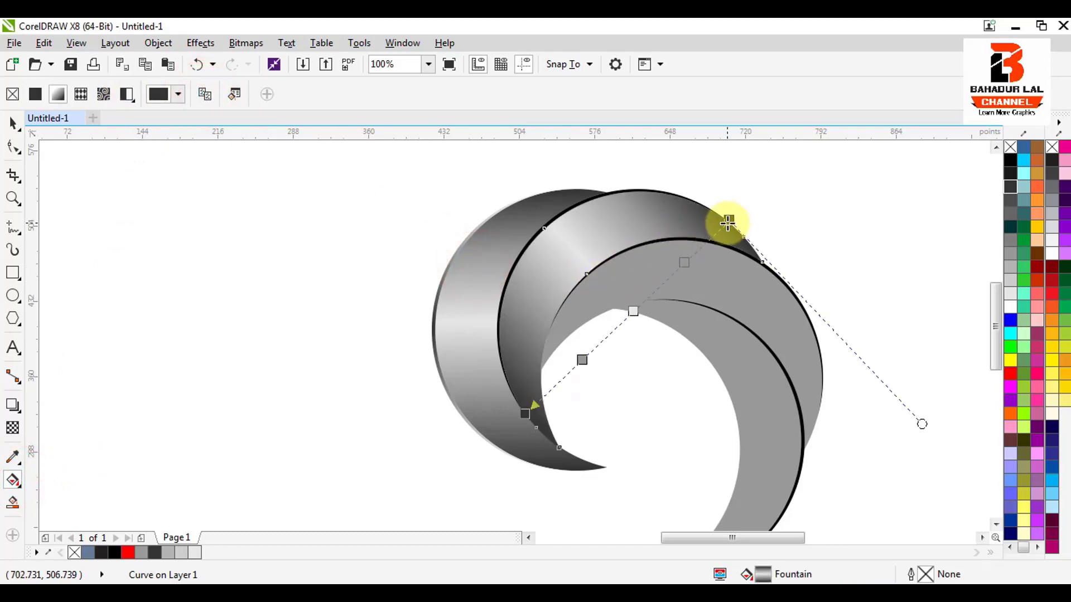
Copy the first crescent's edge gradient onto the thin black edge of the second crescent
{"action": "left_click", "coordinate": [549, 222]}
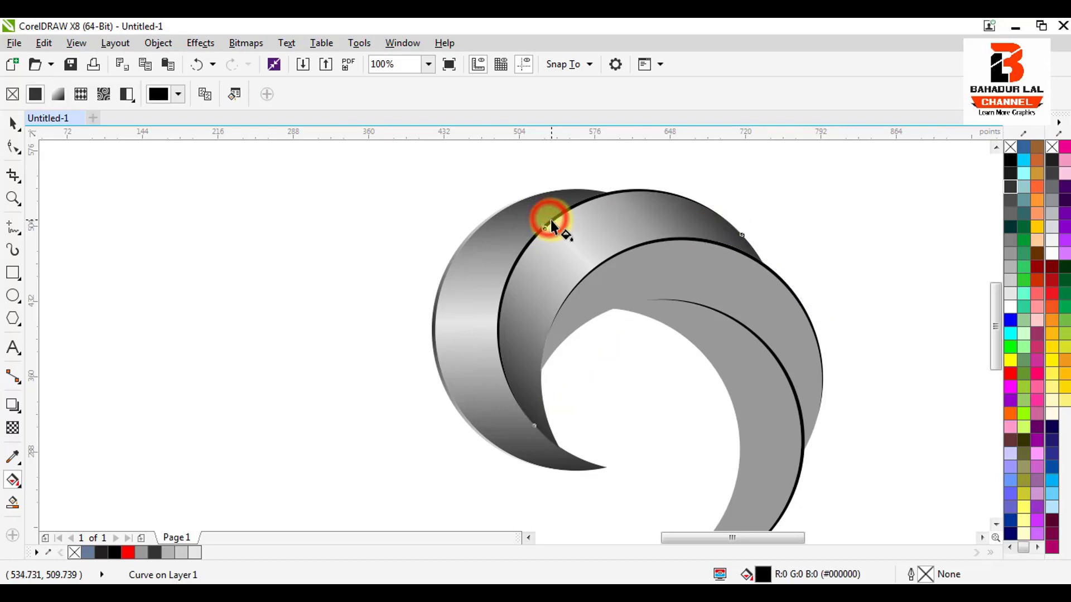
{"action": "scroll", "coordinate": [550, 219], "scroll_direction": "up", "scroll_amount": 2}
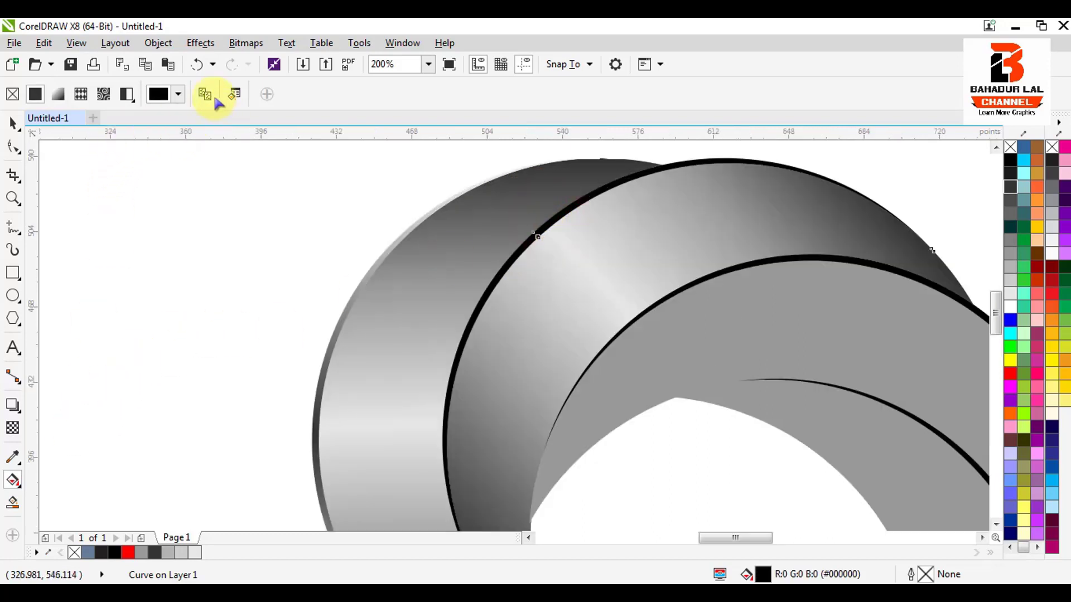
{"action": "left_click", "coordinate": [310, 402]}
{"action": "scroll", "coordinate": [430, 296], "scroll_direction": "down", "scroll_amount": 2}
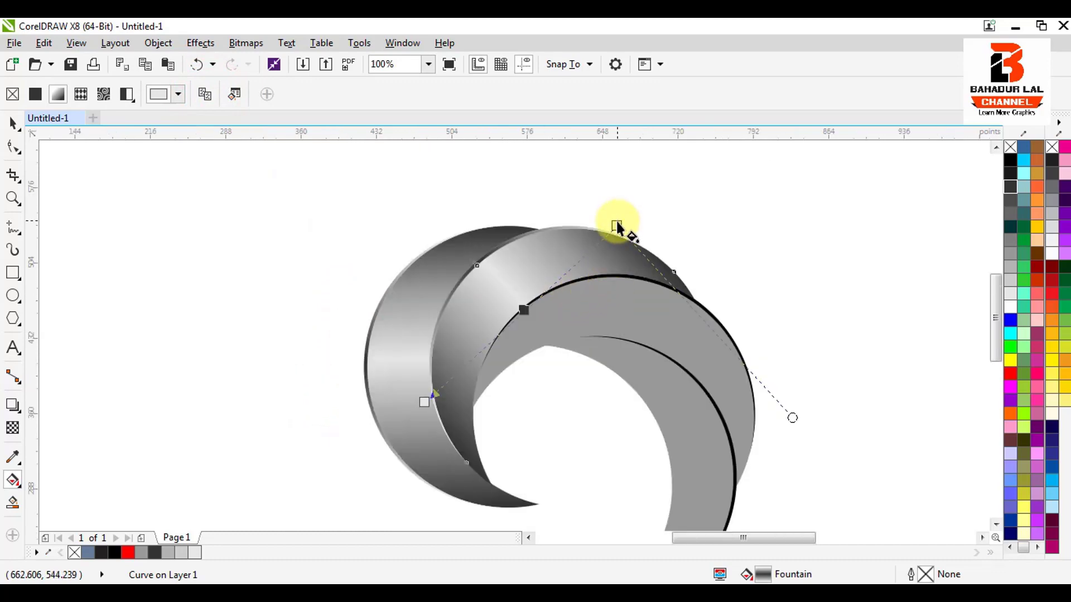
Reposition both ends of the second crescent's edge gradient slightly downward so the shading follows the curve
{"action": "left_click_drag", "start_coordinate": [617, 226], "coordinate": [631, 252]}
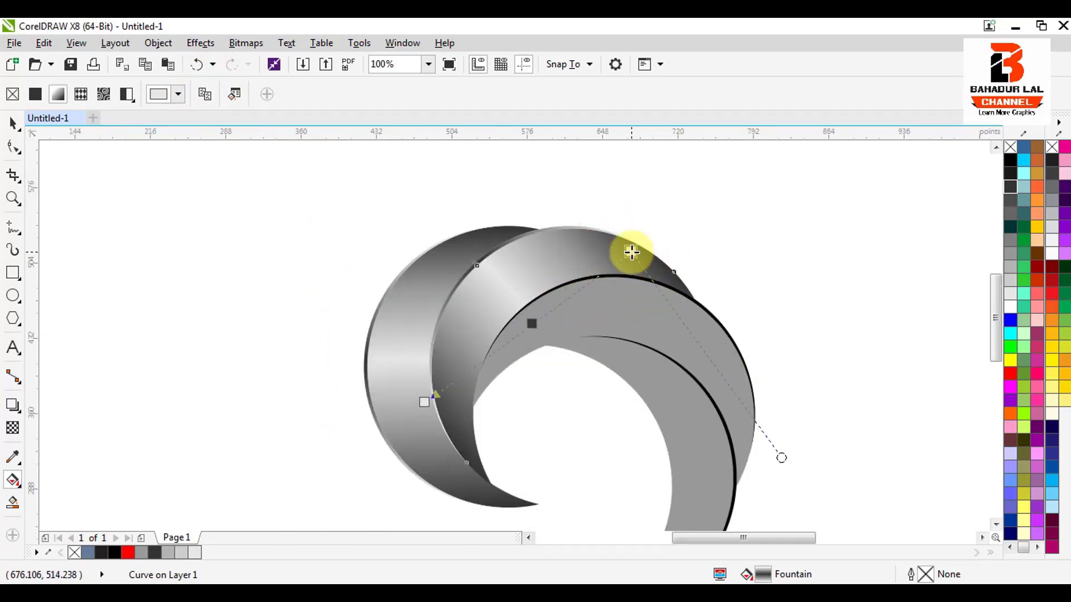
{"action": "left_click_drag", "start_coordinate": [423, 401], "coordinate": [439, 416]}
{"action": "key", "text": "space"}
{"action": "scroll", "coordinate": [464, 430], "scroll_direction": "up", "scroll_amount": 3}
{"action": "scroll", "coordinate": [470, 374], "scroll_direction": "down", "scroll_amount": 3}
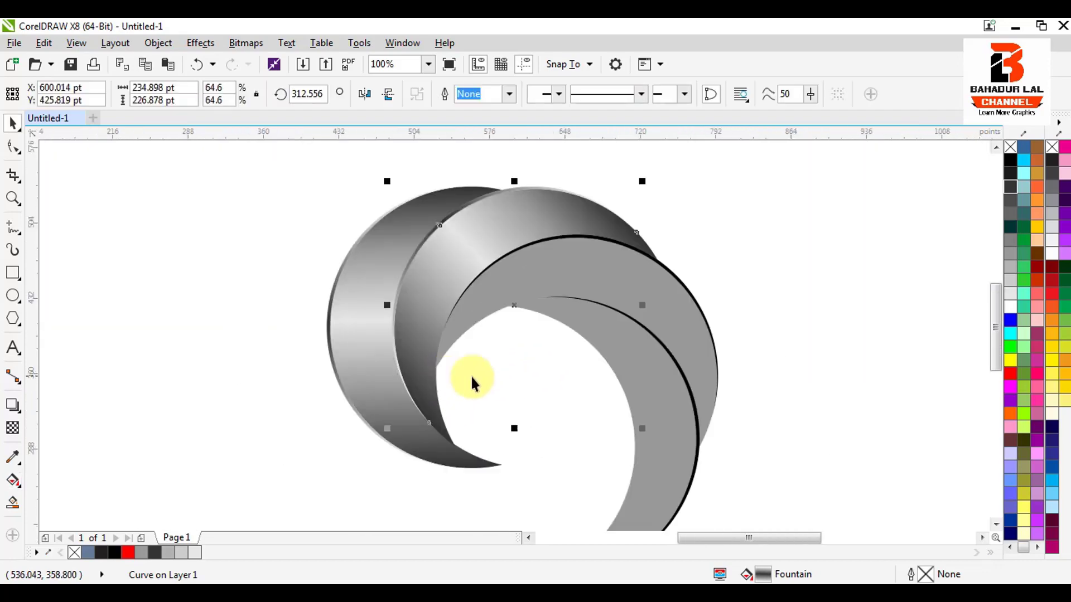
Copy the second crescent's body gradient onto the third crescent's grey body and stretch both gradient ends slightly outward
{"action": "left_click", "coordinate": [820, 277]}
{"action": "left_click", "coordinate": [552, 270]}
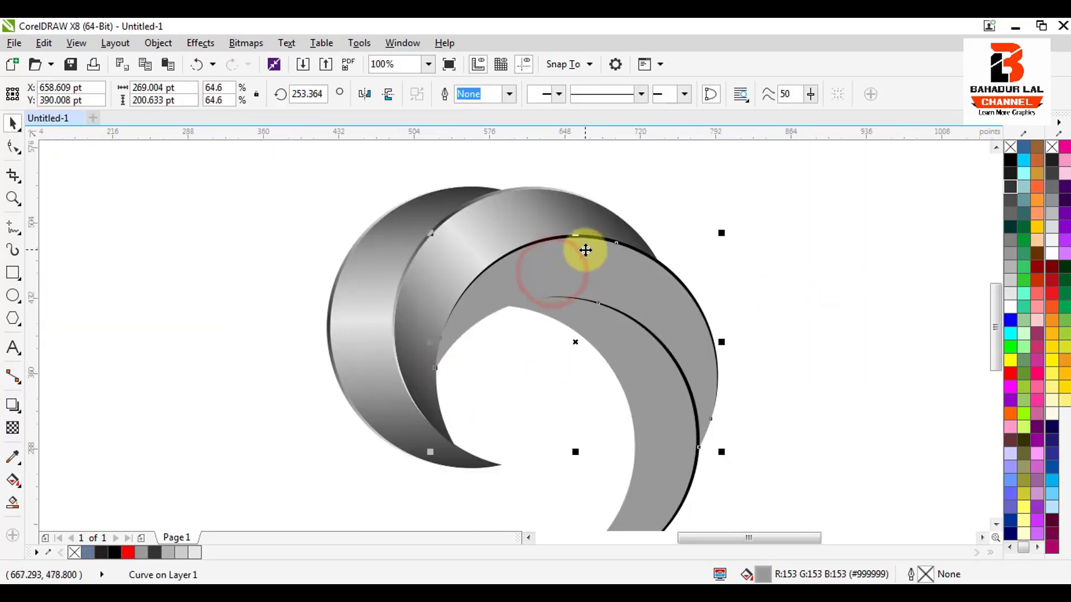
{"action": "scroll", "coordinate": [586, 246], "scroll_direction": "up", "scroll_amount": 3}
{"action": "scroll", "coordinate": [401, 298], "scroll_direction": "down", "scroll_amount": 3}
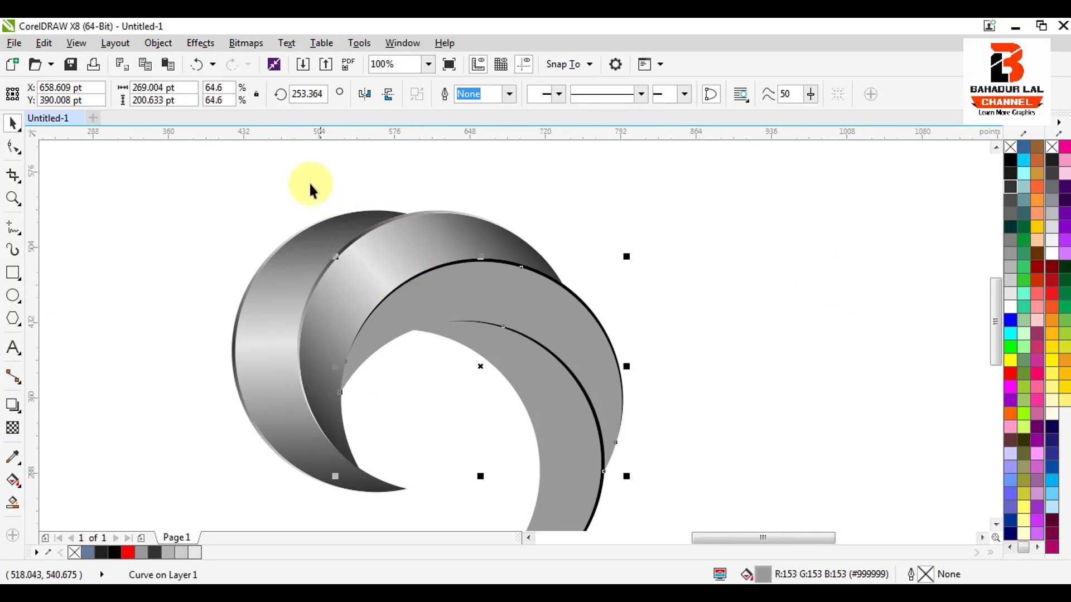
{"action": "left_click", "coordinate": [12, 481]}
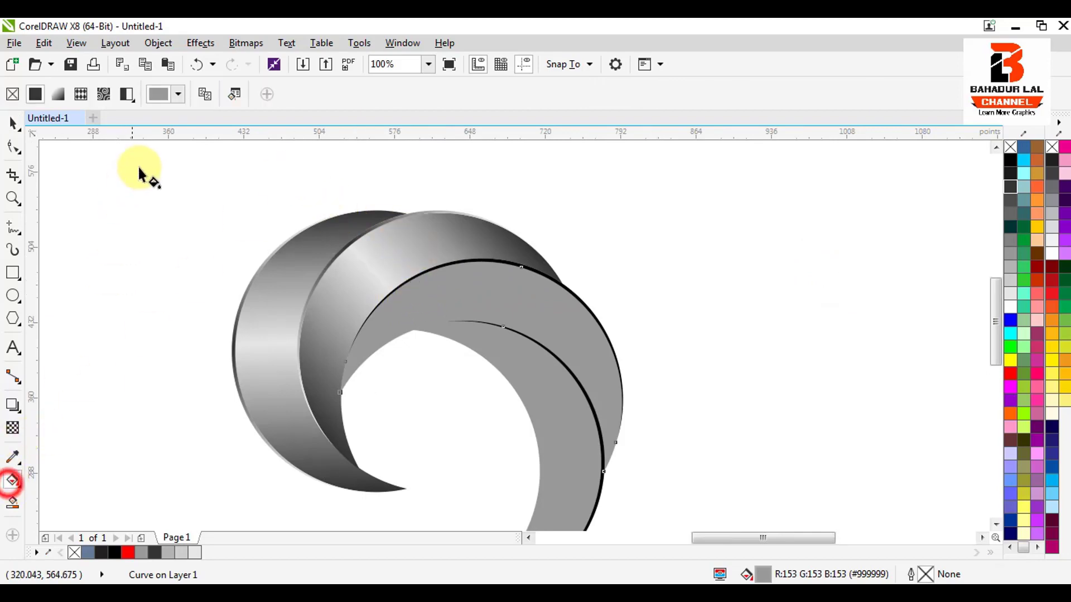
{"action": "left_click", "coordinate": [205, 93]}
{"action": "left_click", "coordinate": [415, 237]}
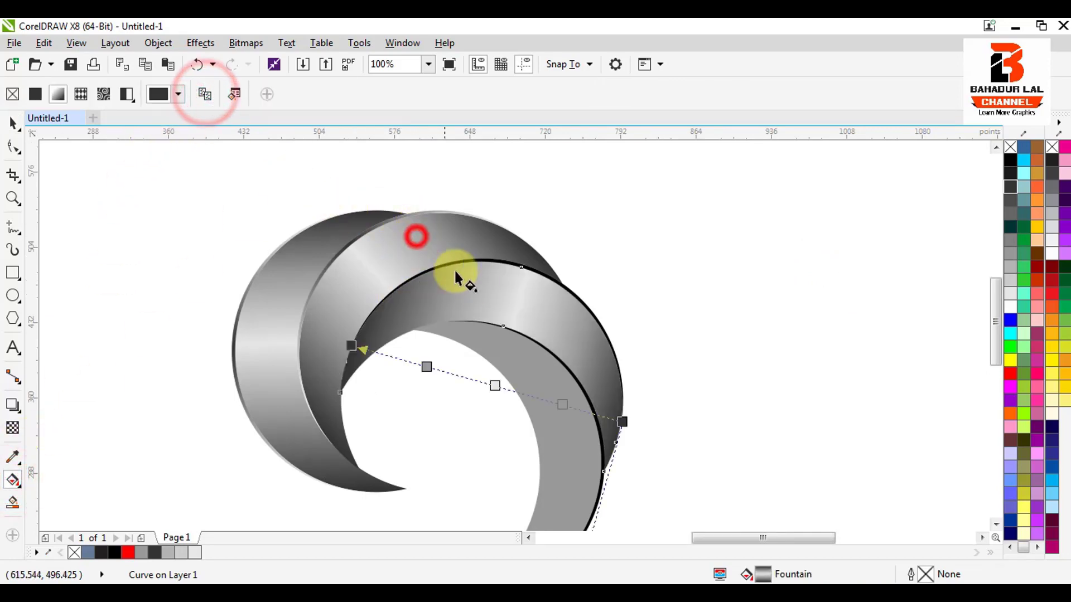
{"action": "left_click", "coordinate": [628, 427]}
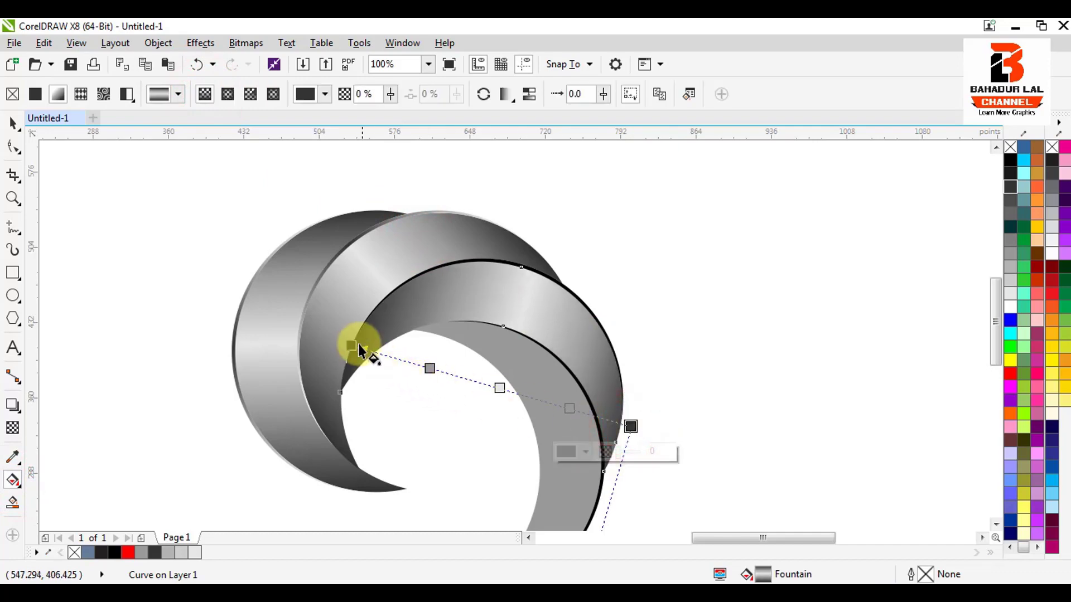
{"action": "left_click_drag", "start_coordinate": [347, 344], "coordinate": [341, 345]}
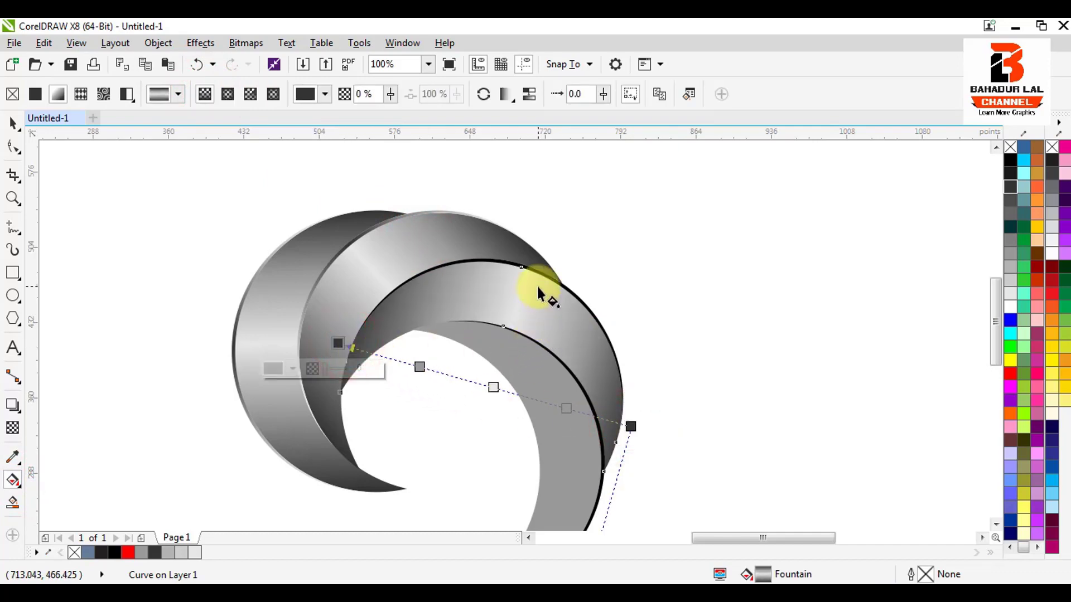
Copy the second crescent's edge gradient onto the thin black edge of the third crescent
{"action": "scroll", "coordinate": [521, 265], "scroll_direction": "up", "scroll_amount": 2}
{"action": "left_click", "coordinate": [520, 263]}
{"action": "scroll", "coordinate": [556, 273], "scroll_direction": "down", "scroll_amount": 2}
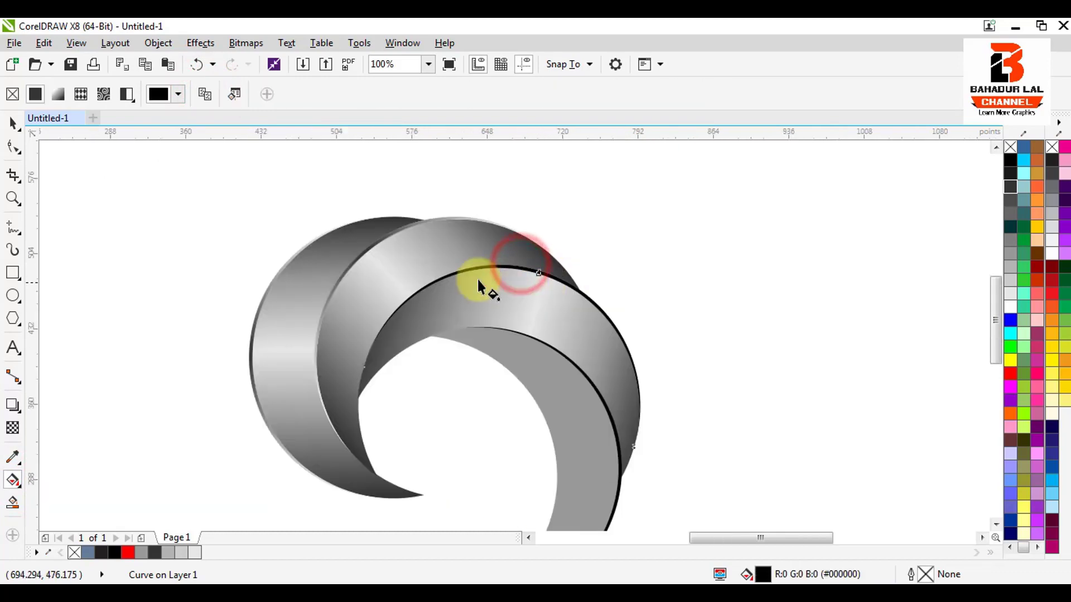
{"action": "left_click", "coordinate": [205, 95]}
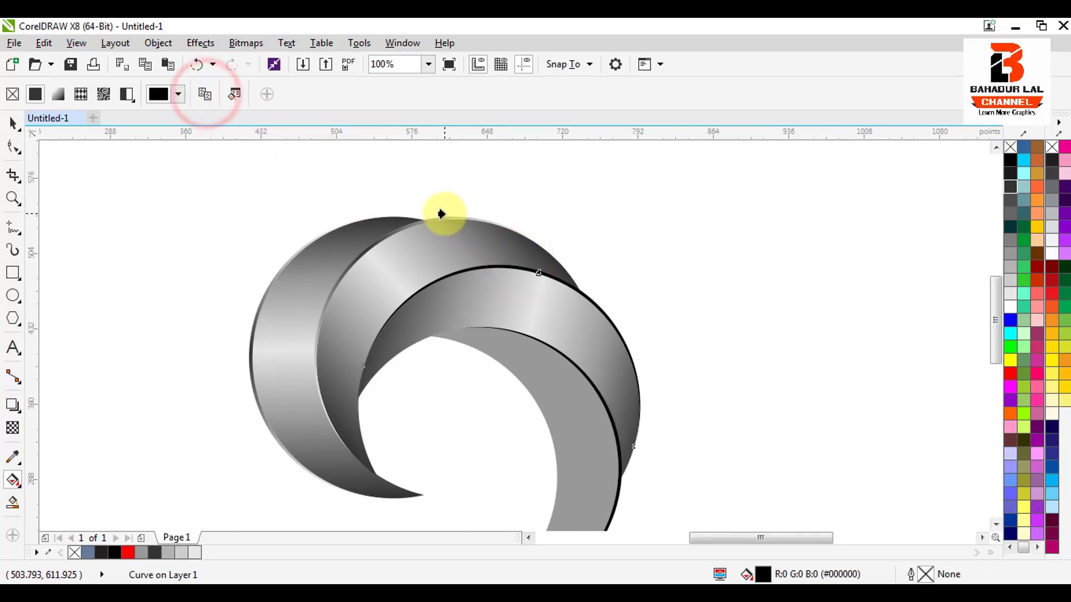
{"action": "left_click", "coordinate": [440, 217]}
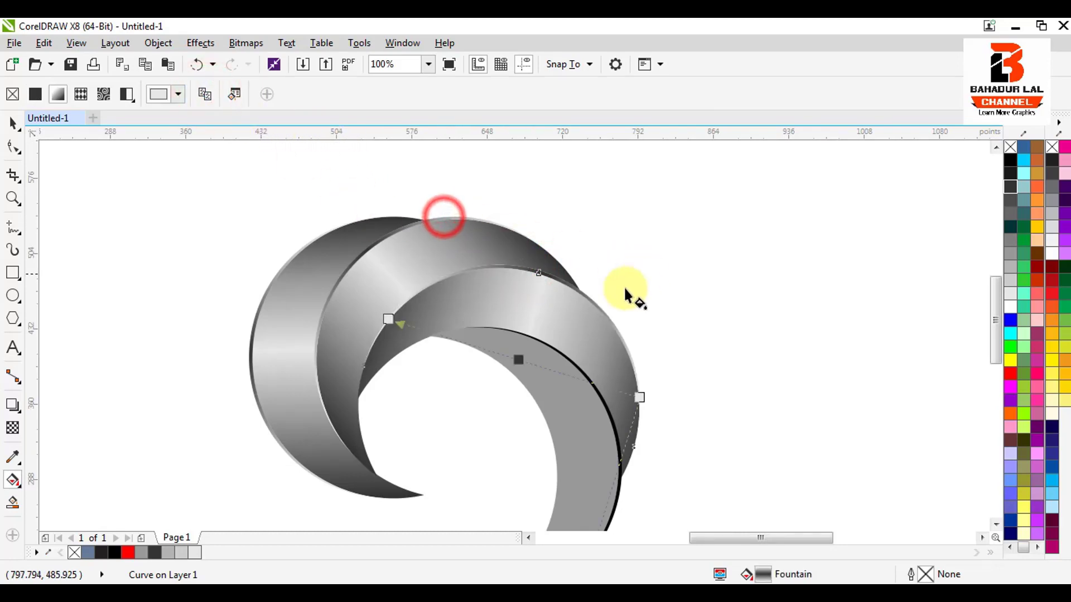
Shift the light inner end of the third crescent's edge gradient lower along the edge
{"action": "scroll", "coordinate": [540, 306], "scroll_direction": "up", "scroll_amount": 2}
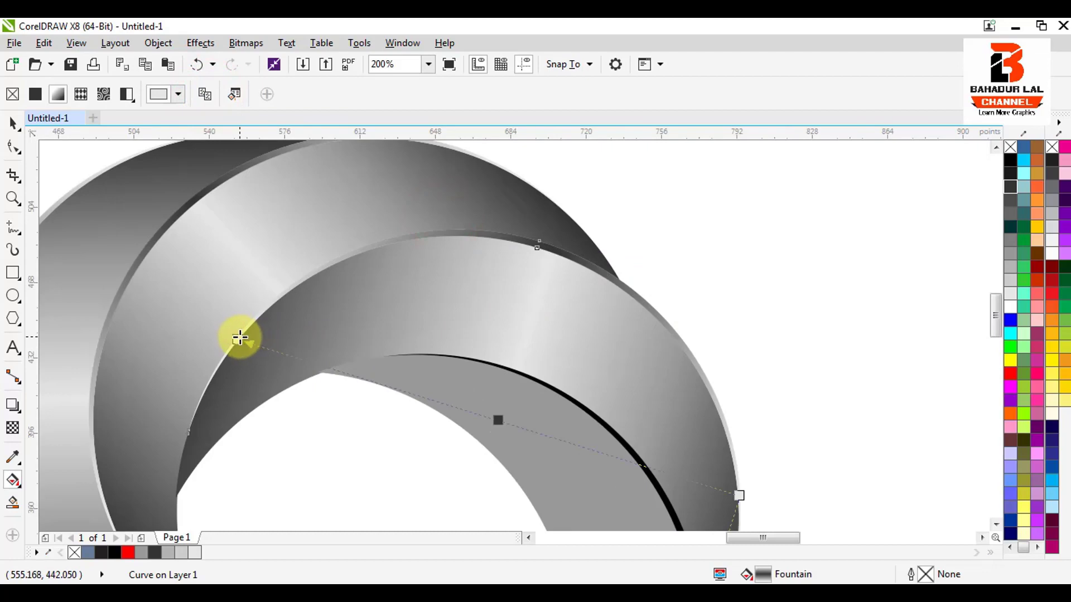
{"action": "left_click_drag", "start_coordinate": [240, 337], "coordinate": [211, 381]}
{"action": "scroll", "coordinate": [406, 333], "scroll_direction": "down", "scroll_amount": 2}
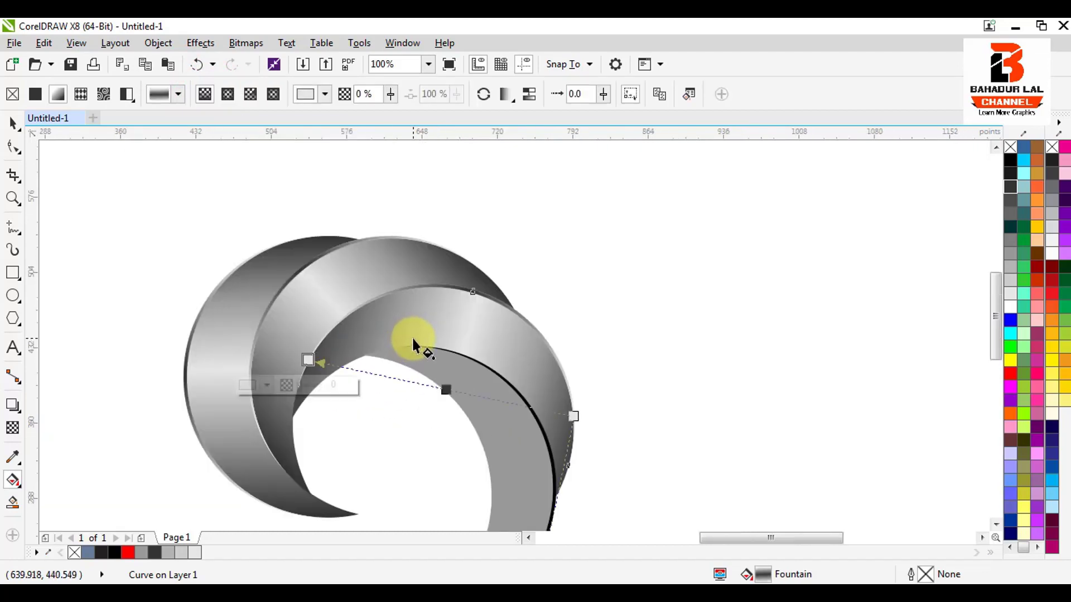
{"action": "left_click", "coordinate": [578, 434]}
{"action": "key", "text": "space"}
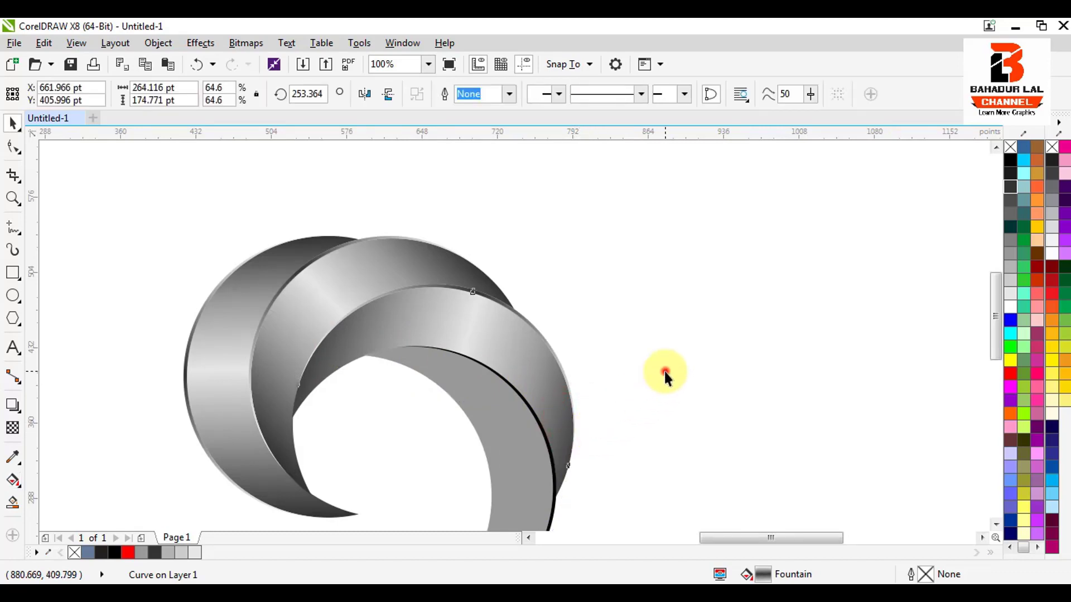
{"action": "left_click", "coordinate": [664, 370]}
Copy the third crescent's body gradient onto the grey body of the fourth crescent
{"action": "scroll", "coordinate": [642, 324], "scroll_direction": "down", "scroll_amount": 3}
{"action": "left_click", "coordinate": [535, 349]}
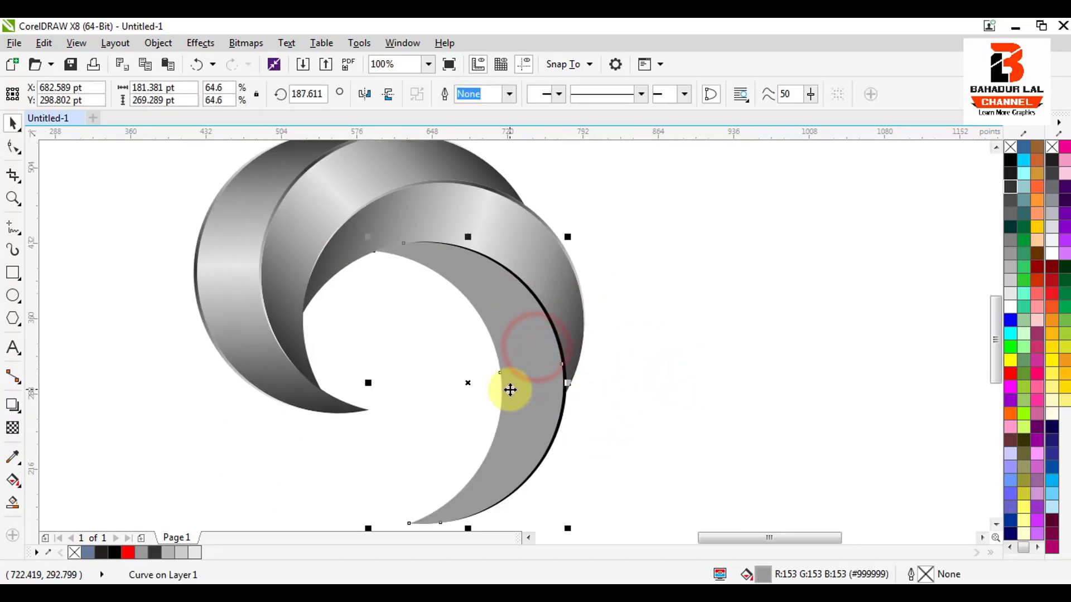
{"action": "left_click", "coordinate": [12, 482]}
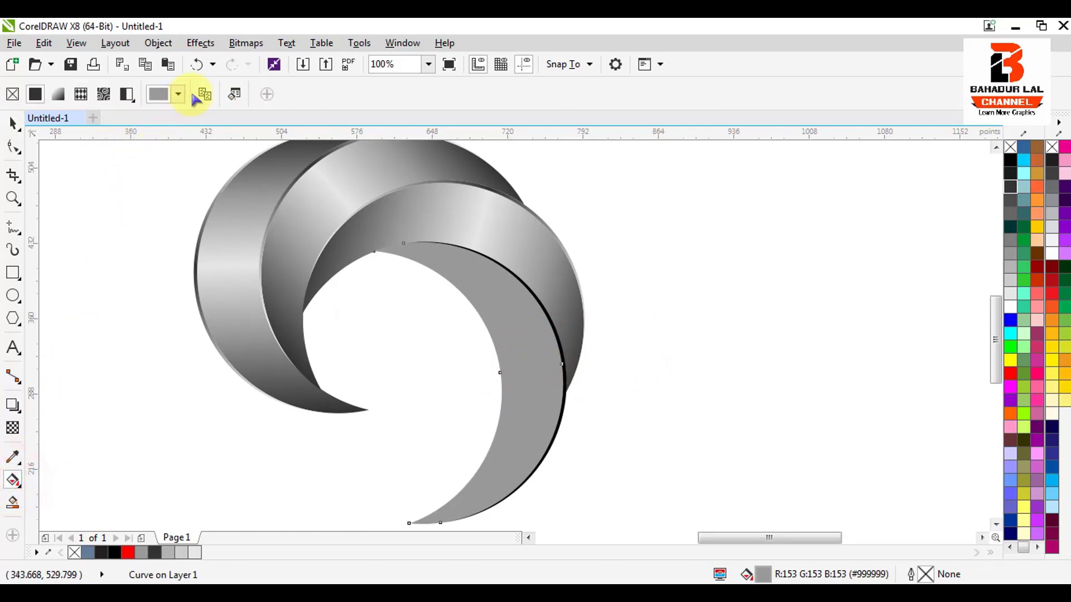
{"action": "left_click", "coordinate": [471, 219]}
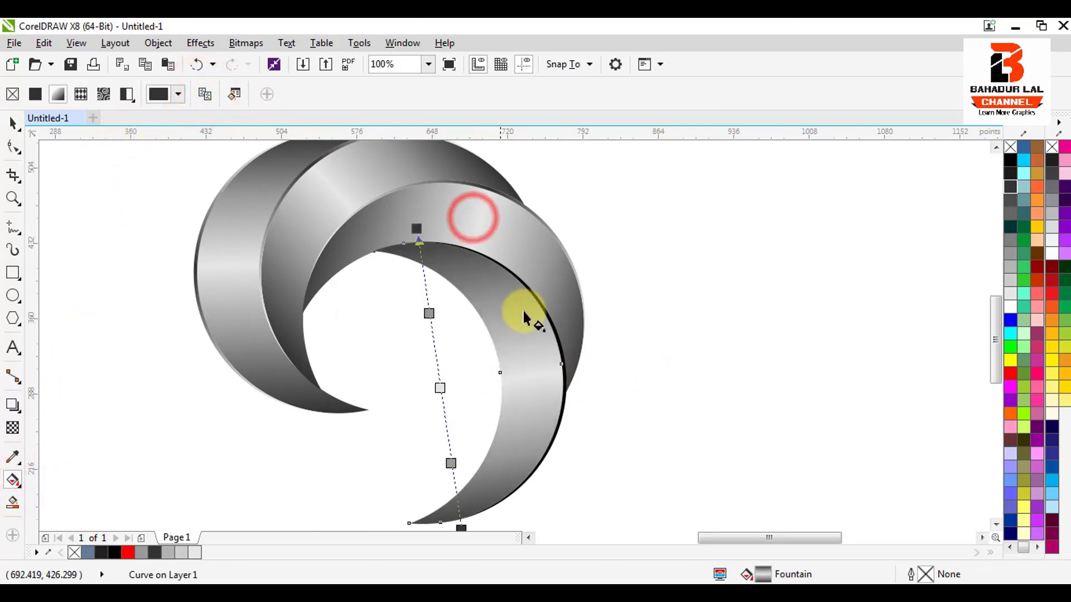
Copy the third crescent's edge gradient onto the thin black edge of the fourth crescent
{"action": "scroll", "coordinate": [565, 391], "scroll_direction": "up", "scroll_amount": 2}
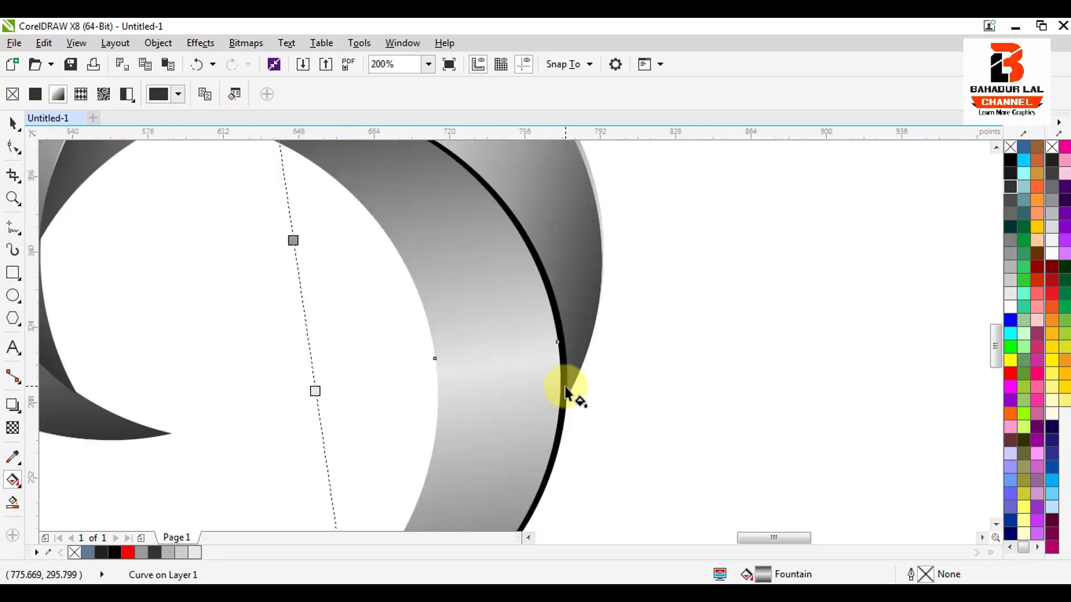
{"action": "scroll", "coordinate": [574, 394], "scroll_direction": "down", "scroll_amount": 2}
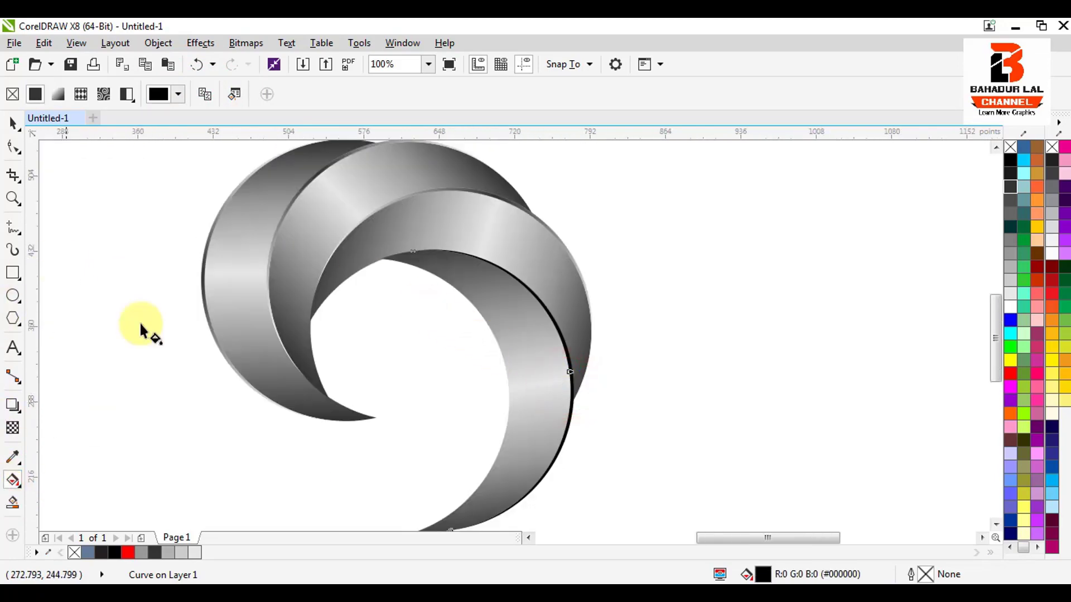
{"action": "left_click", "coordinate": [490, 194]}
{"action": "key", "text": "space"}
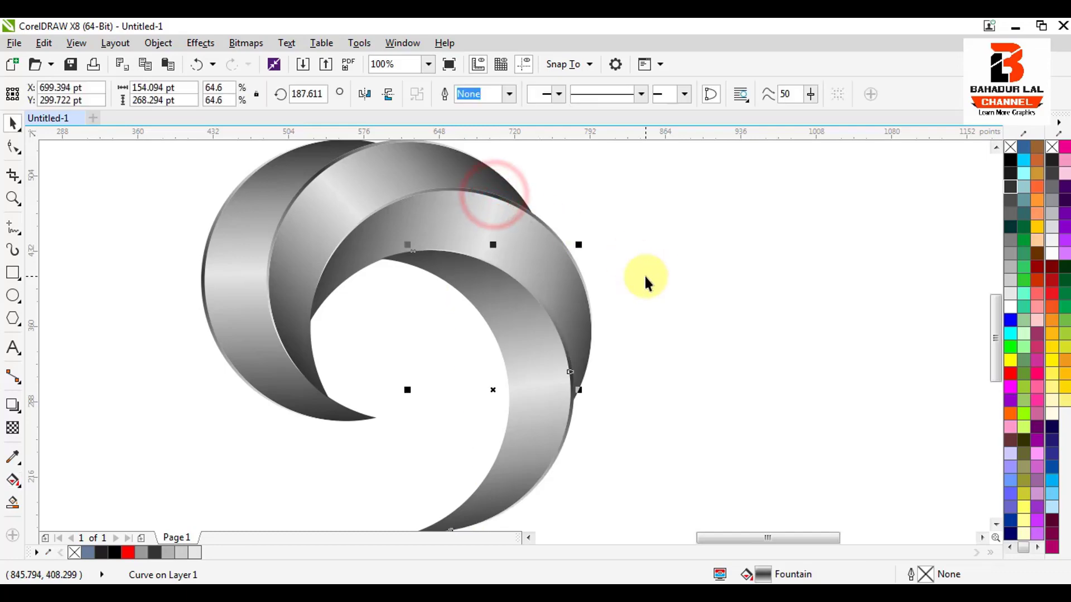
{"action": "left_click", "coordinate": [681, 279]}
{"action": "scroll", "coordinate": [533, 301], "scroll_direction": "down", "scroll_amount": 2}
{"action": "scroll", "coordinate": [535, 318], "scroll_direction": "up", "scroll_amount": 4}
{"action": "left_click", "coordinate": [605, 352]}
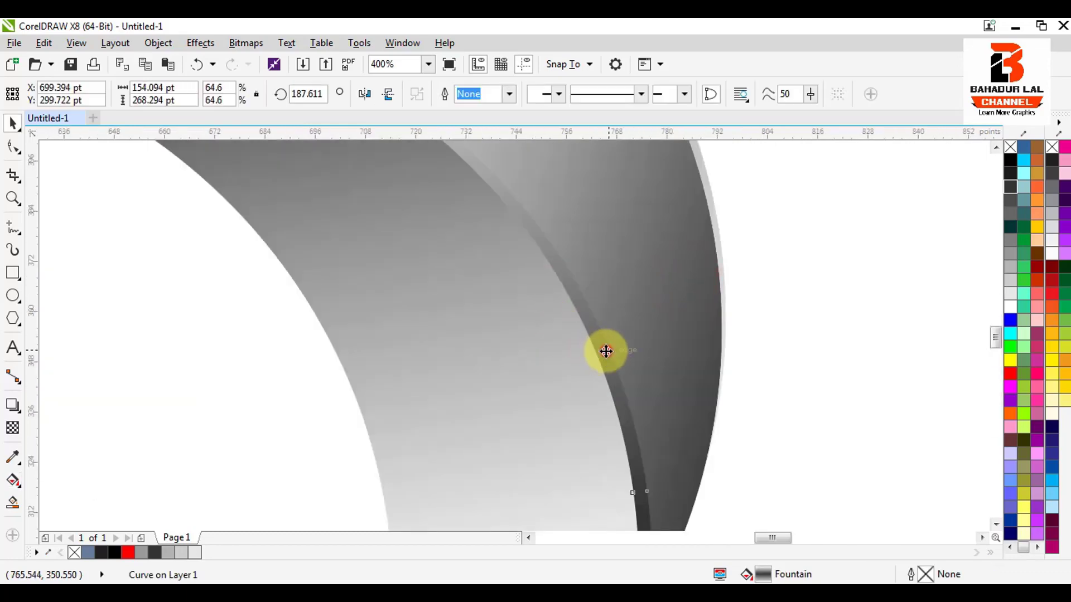
{"action": "scroll", "coordinate": [605, 351], "scroll_direction": "down", "scroll_amount": 2}
{"action": "left_click", "coordinate": [753, 354]}
{"action": "scroll", "coordinate": [560, 301], "scroll_direction": "down", "scroll_amount": 2}
{"action": "left_click", "coordinate": [676, 303]}
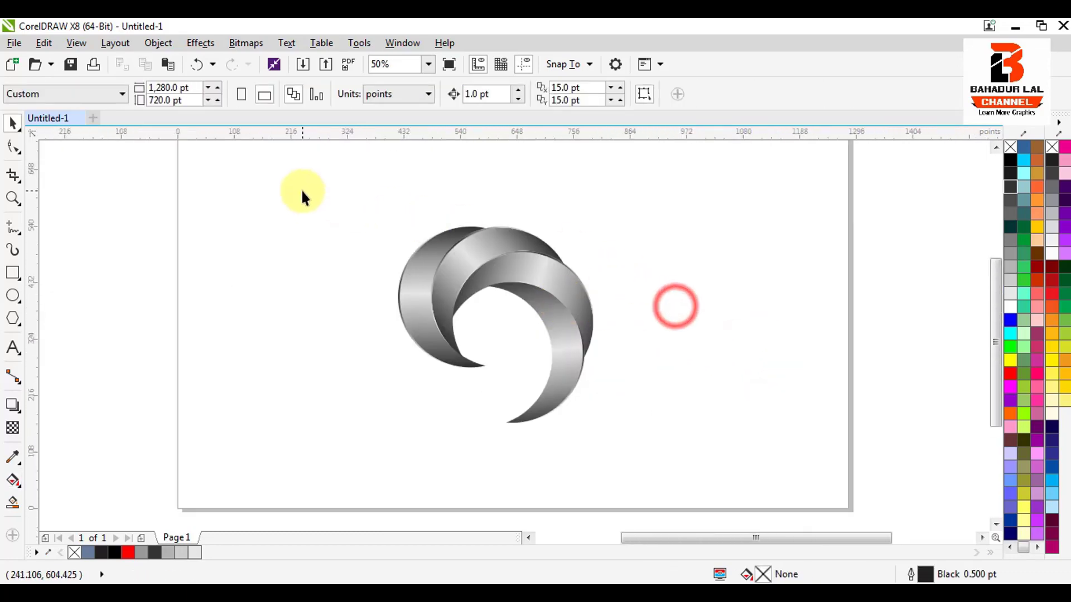
Select all the crescents together with their edges and mirror the whole logo horizontally
{"action": "left_click_drag", "start_coordinate": [306, 194], "coordinate": [699, 482]}
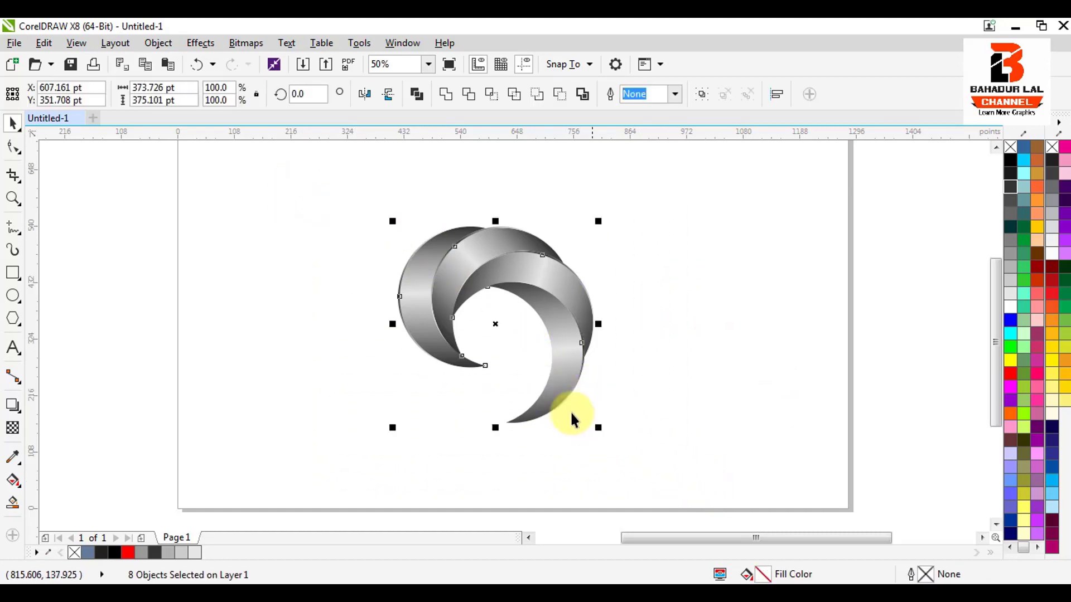
{"action": "left_click", "coordinate": [365, 95]}
{"action": "left_click", "coordinate": [735, 260]}
{"action": "left_click_drag", "start_coordinate": [517, 299], "coordinate": [357, 485]}
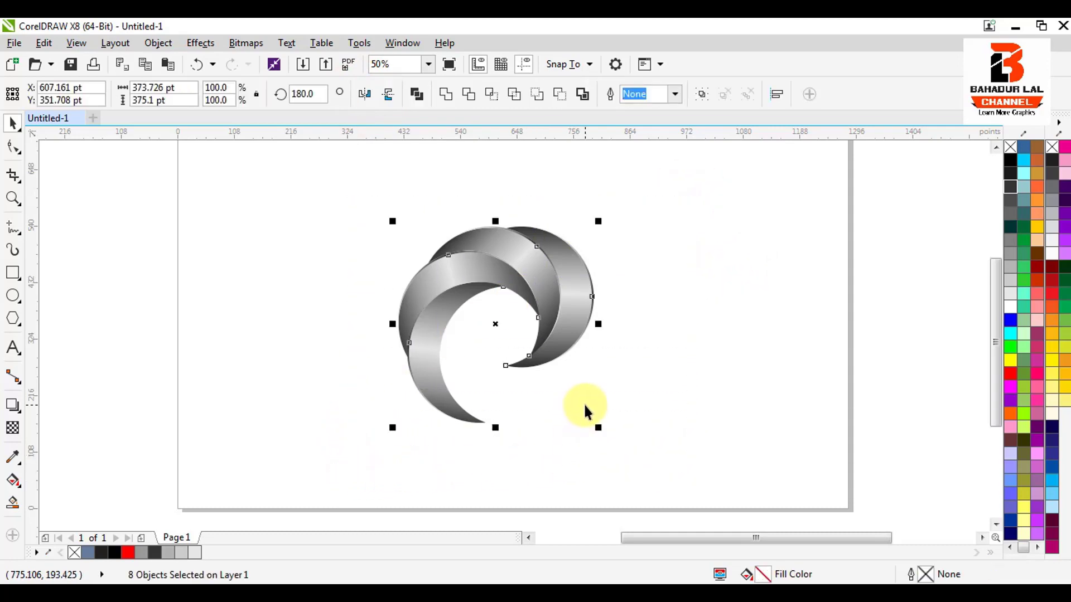
{"action": "left_click", "coordinate": [614, 340]}
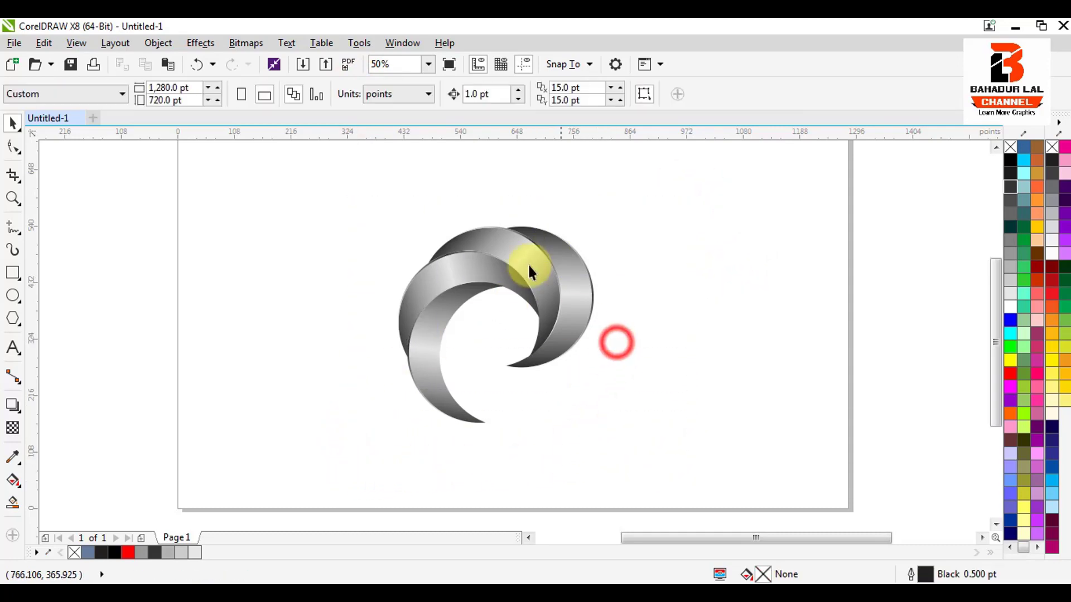
Tilt the second crescent's body gradient by moving its dark inner end higher along the crescent's outer edge
{"action": "left_click", "coordinate": [514, 247]}
{"action": "scroll", "coordinate": [514, 250], "scroll_direction": "up", "scroll_amount": 1}
{"action": "key", "text": "g"}
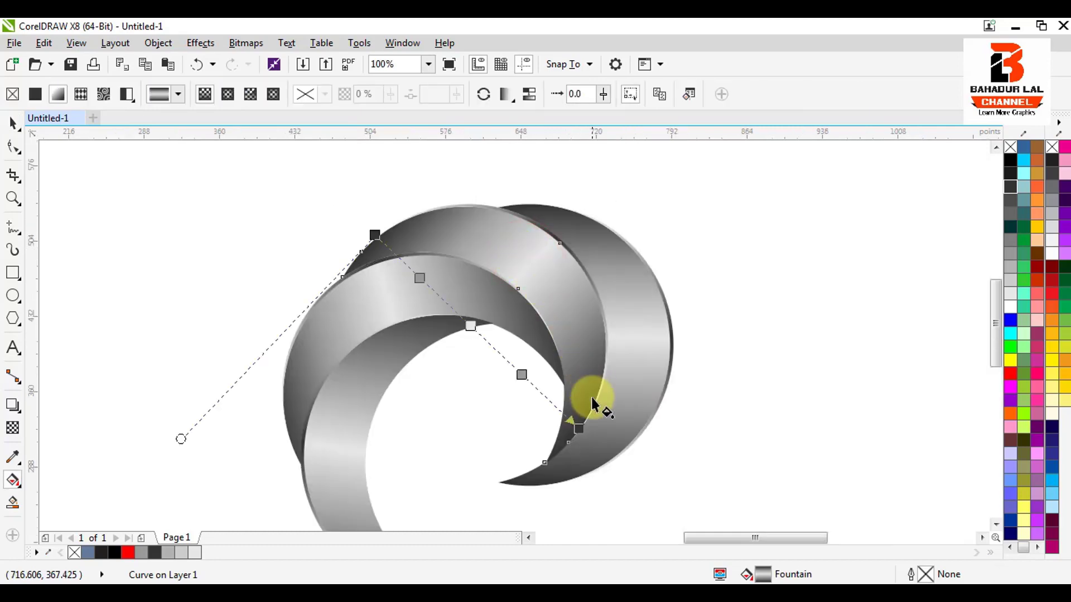
{"action": "left_click_drag", "start_coordinate": [581, 426], "coordinate": [601, 375]}
{"action": "key", "text": "space"}
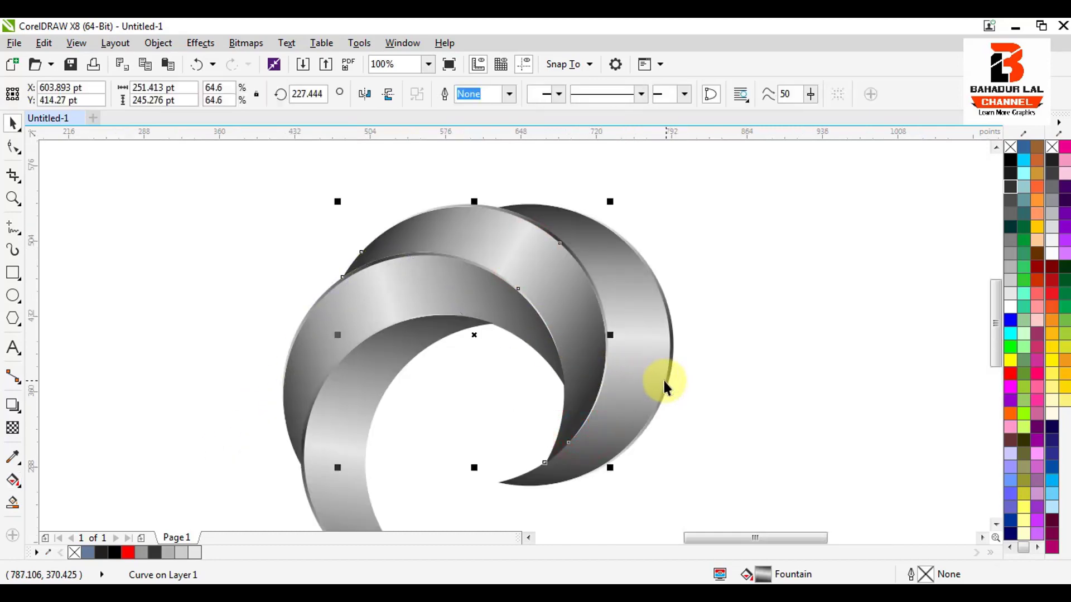
Tilt the third crescent's body gradient by moving its dark inner end up and back along the curve
{"action": "key", "text": "g"}
{"action": "left_click", "coordinate": [474, 303]}
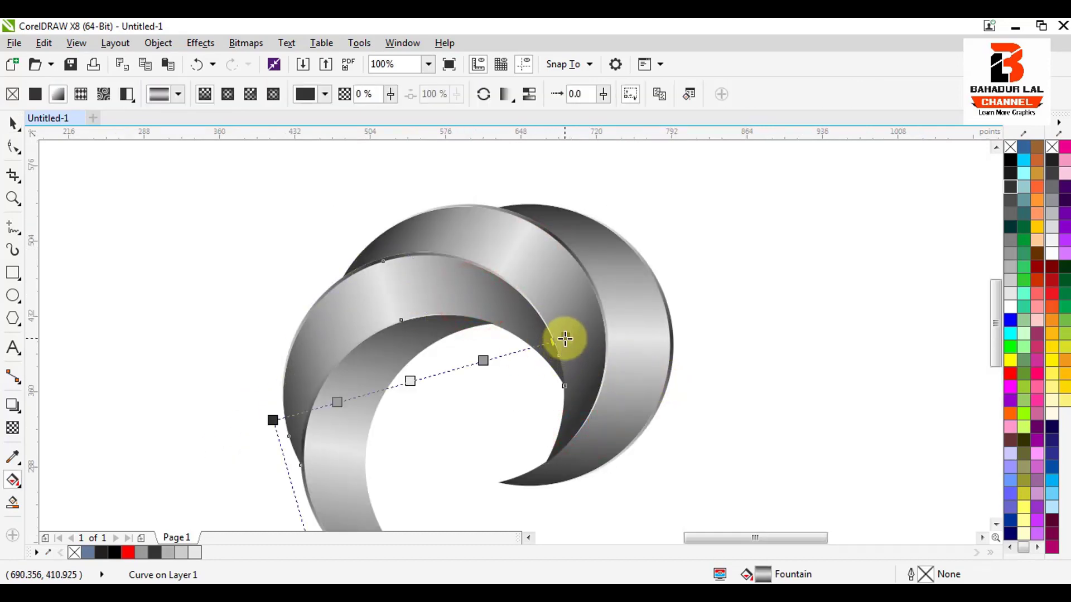
{"action": "left_click_drag", "start_coordinate": [564, 338], "coordinate": [519, 291]}
Tilt the fourth crescent's body gradient by moving its dark upper end outward along the curve
{"action": "left_click", "coordinate": [362, 429]}
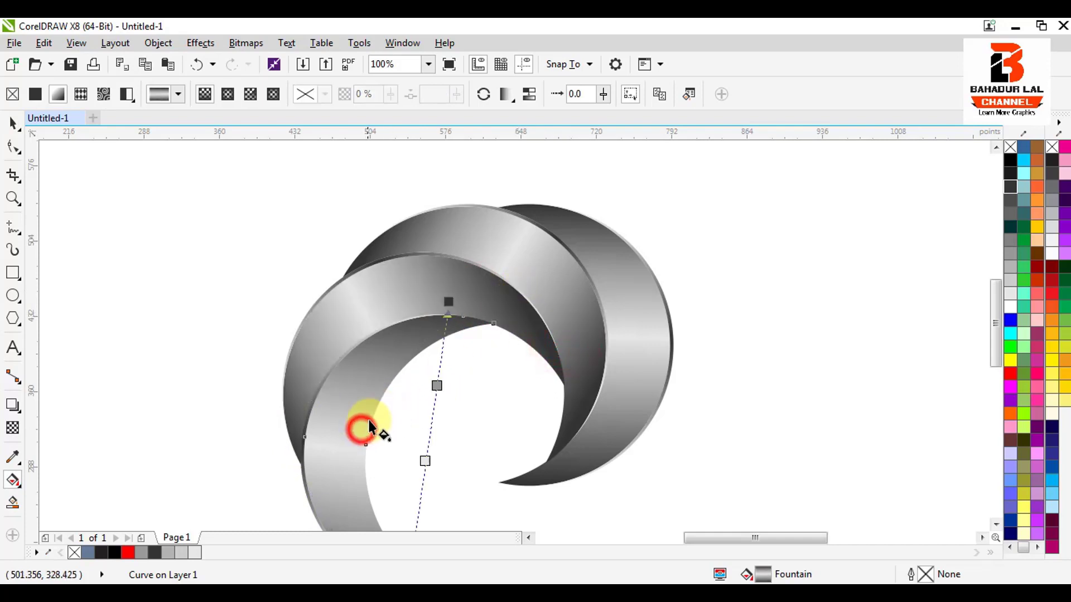
{"action": "left_click_drag", "start_coordinate": [448, 302], "coordinate": [388, 325]}
{"action": "key", "text": "space"}
{"action": "scroll", "coordinate": [462, 320], "scroll_direction": "down", "scroll_amount": 1}
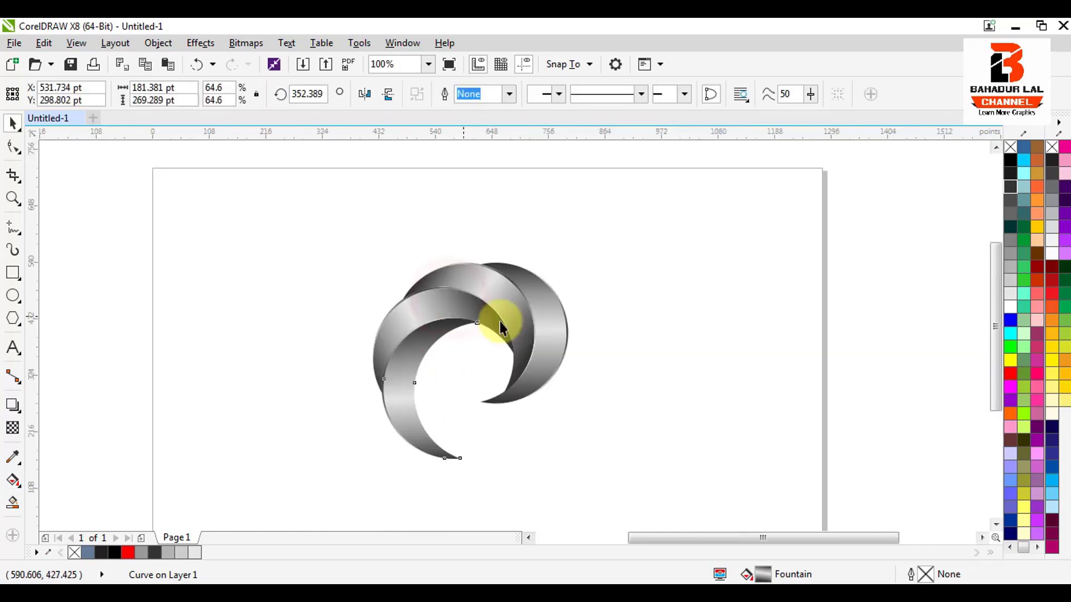
{"action": "left_click", "coordinate": [627, 320]}
{"action": "scroll", "coordinate": [505, 312], "scroll_direction": "up", "scroll_amount": 1}
{"action": "scroll", "coordinate": [540, 300], "scroll_direction": "down", "scroll_amount": 1}
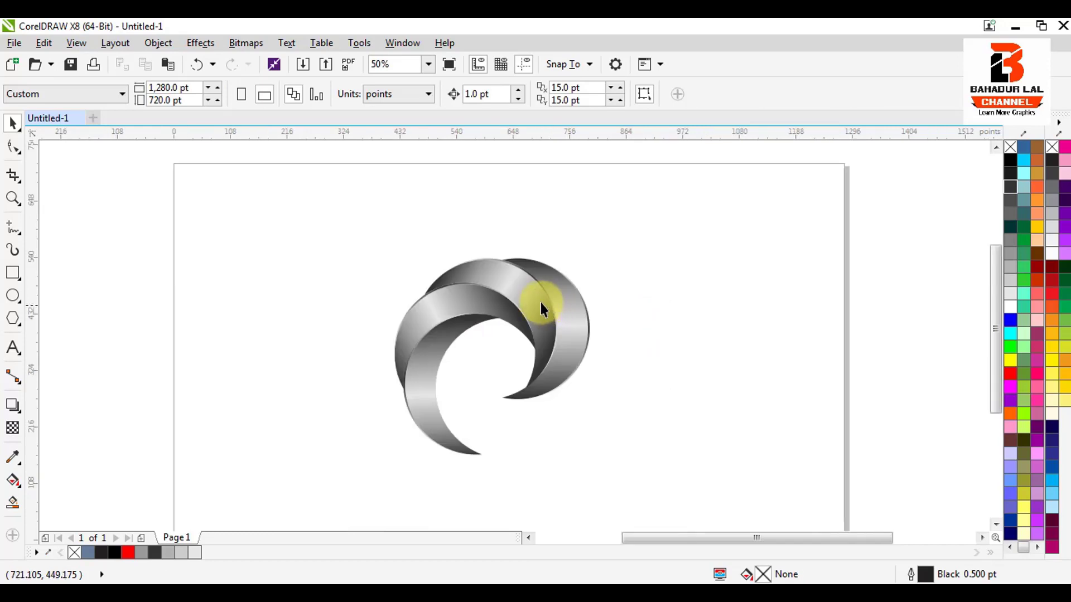
Tilt the body gradient of the crescent just in front of the rearmost one by raising its dark lower end along the outer curve
{"action": "scroll", "coordinate": [534, 297], "scroll_direction": "up", "scroll_amount": 1}
{"action": "left_click", "coordinate": [514, 299]}
{"action": "key", "text": "g"}
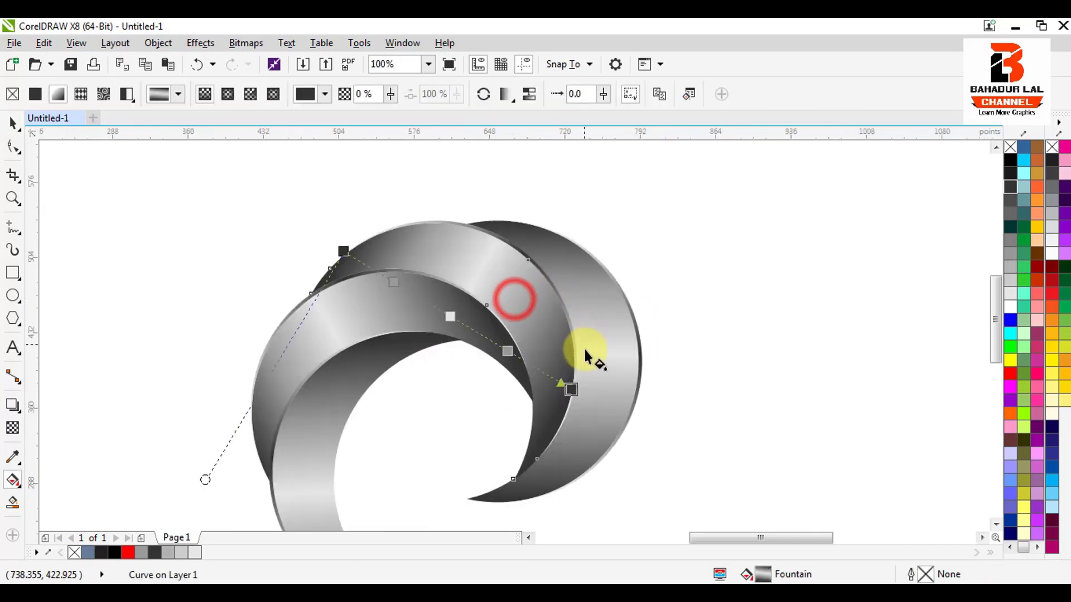
{"action": "left_click_drag", "start_coordinate": [573, 389], "coordinate": [575, 351]}
{"action": "key", "text": "space"}
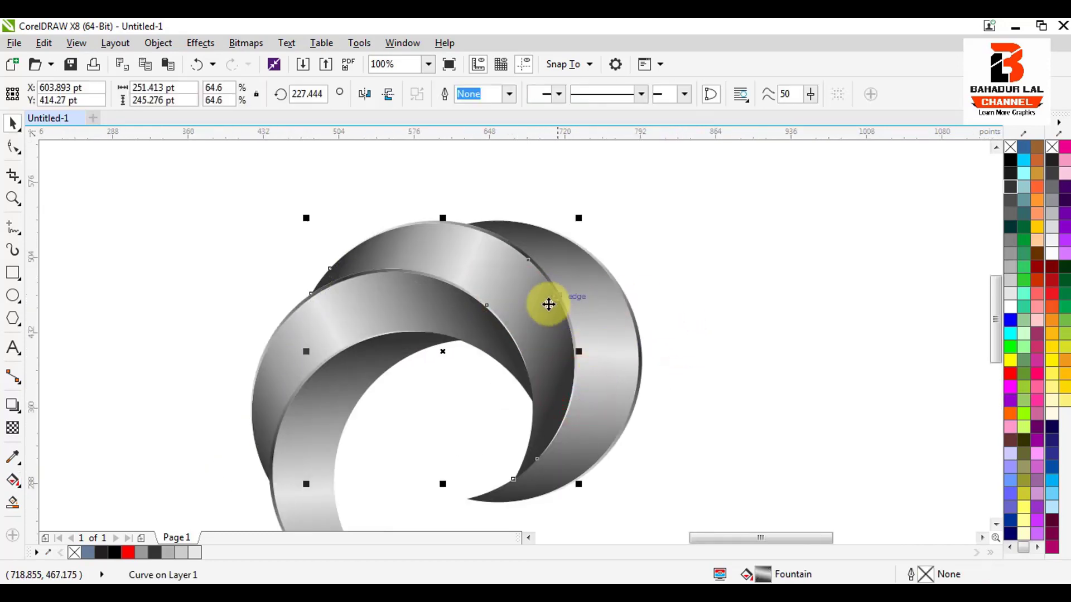
{"action": "scroll", "coordinate": [547, 303], "scroll_direction": "down", "scroll_amount": 1}
{"action": "left_click", "coordinate": [658, 310]}
{"action": "scroll", "coordinate": [539, 319], "scroll_direction": "up", "scroll_amount": 1}
{"action": "scroll", "coordinate": [548, 288], "scroll_direction": "down", "scroll_amount": 1}
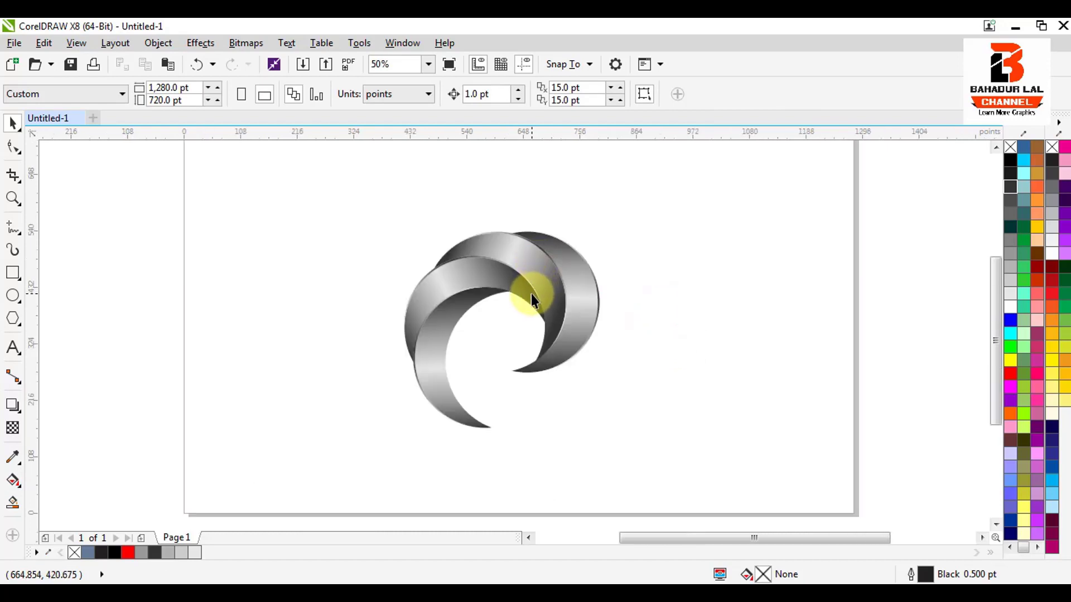
Move the dark lower end of the rearmost crescent's body gradient down and slightly inward, past the crescent's tip
{"action": "left_click", "coordinate": [435, 377]}
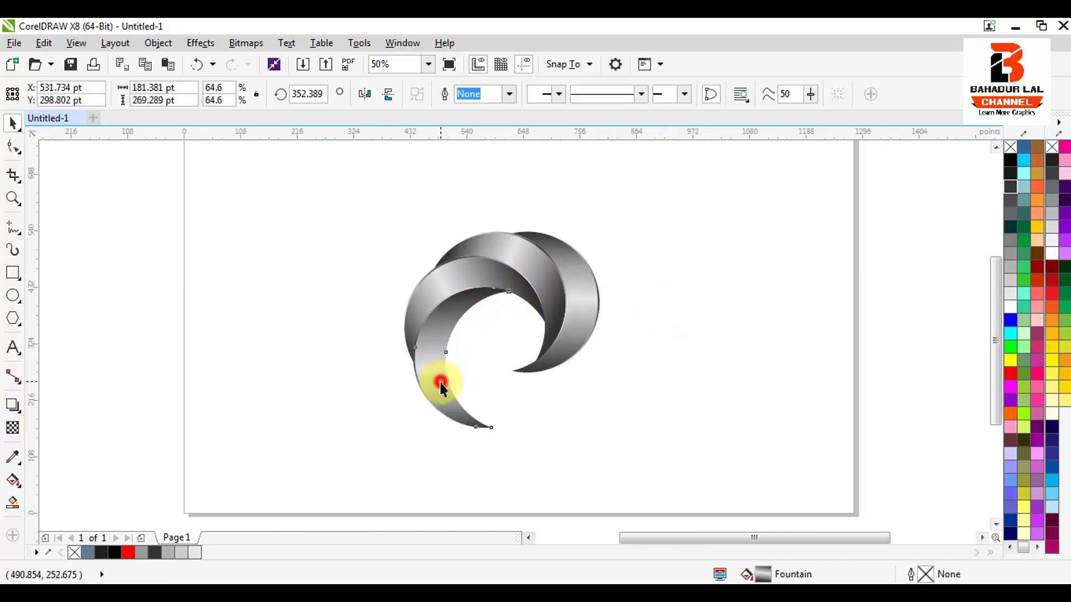
{"action": "key", "text": "g"}
{"action": "left_click", "coordinate": [598, 381]}
{"action": "left_click", "coordinate": [580, 336]}
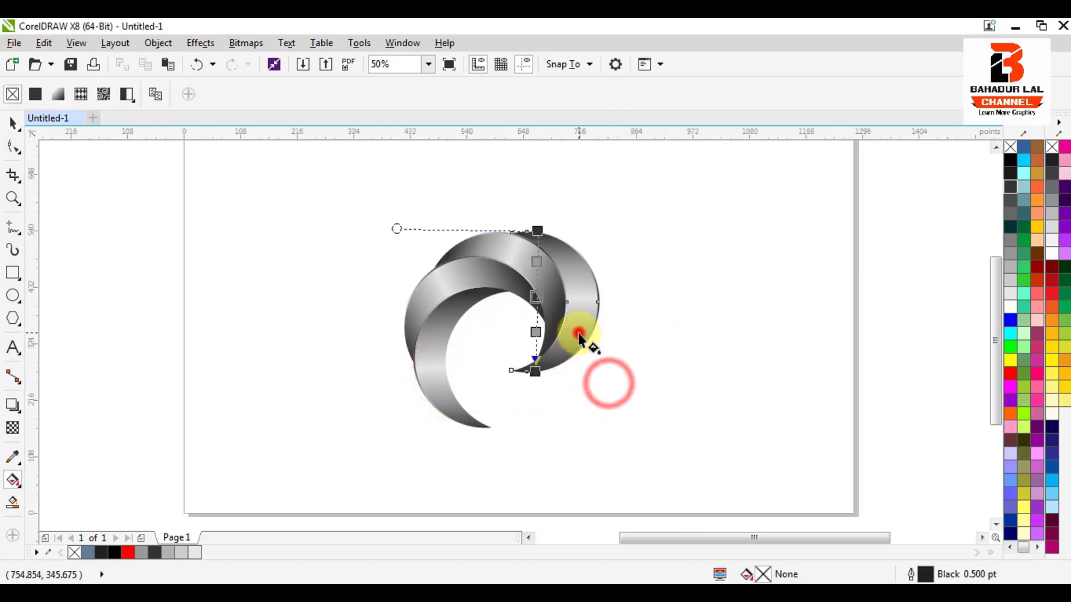
{"action": "scroll", "coordinate": [569, 342], "scroll_direction": "up", "scroll_amount": 1}
{"action": "mouse_move", "coordinate": [506, 400]}
{"action": "left_mouse_down"}
{"action": "mouse_move", "coordinate": [486, 413]}
{"action": "mouse_move", "coordinate": [489, 436]}
{"action": "left_mouse_up"}
{"action": "scroll", "coordinate": [617, 397], "scroll_direction": "down", "scroll_amount": 1}
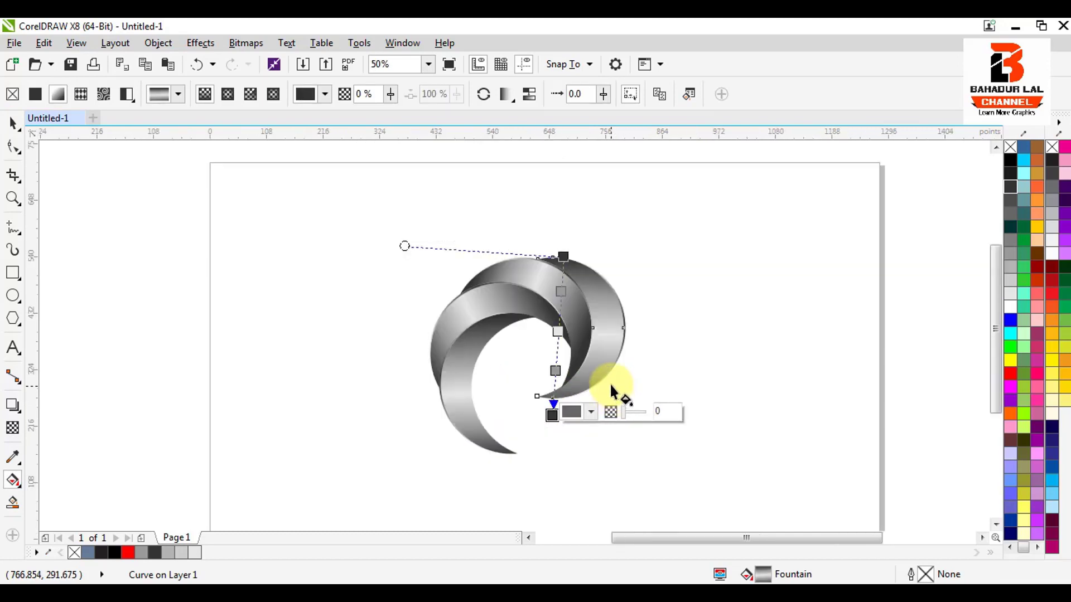
Tilt the rearmost crescent's body gradient by moving its dark upper end outward and slightly down along the curve
{"action": "scroll", "coordinate": [564, 268], "scroll_direction": "up", "scroll_amount": 1}
{"action": "left_click_drag", "start_coordinate": [561, 246], "coordinate": [605, 266]}
{"action": "key", "text": "space"}
{"action": "scroll", "coordinate": [607, 283], "scroll_direction": "down", "scroll_amount": 1}
{"action": "left_click", "coordinate": [748, 292]}
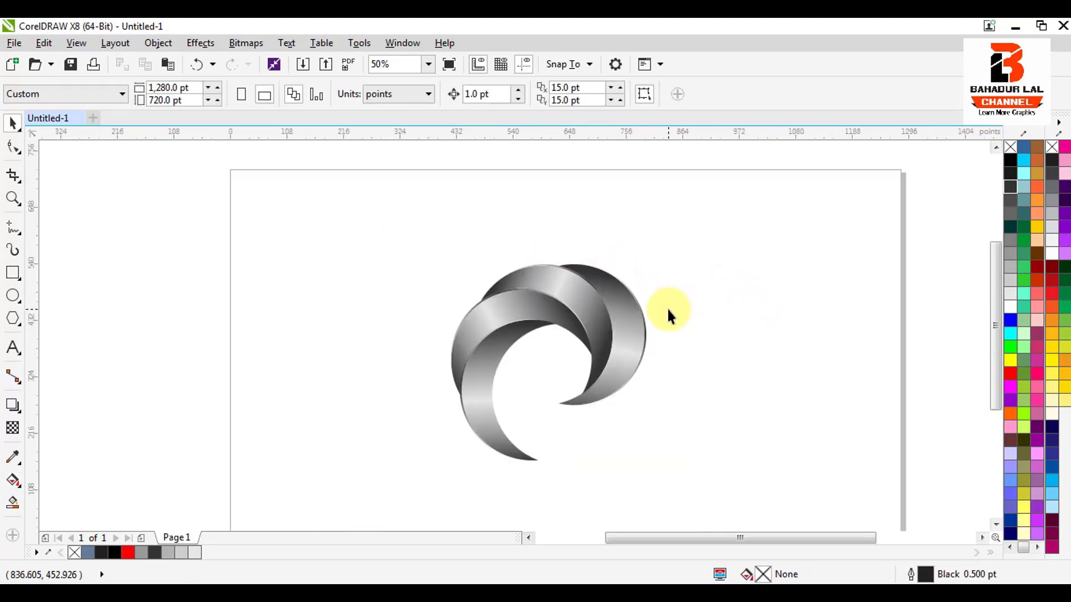
Adjust the body gradient of the crescent just behind the front one by nudging both of its dark ends
{"action": "left_click", "coordinate": [495, 309]}
{"action": "key", "text": "g"}
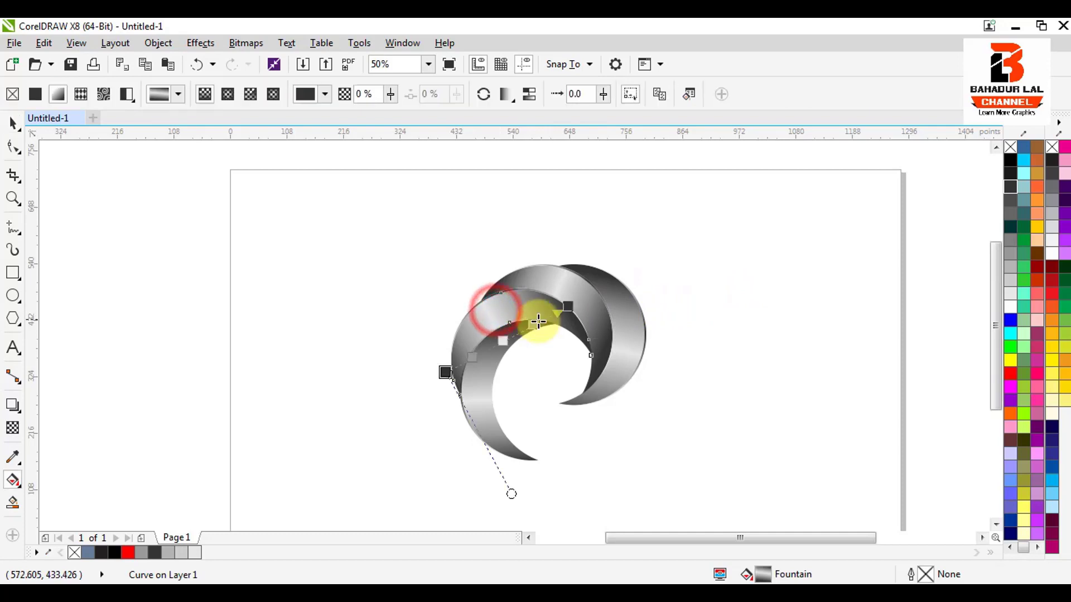
{"action": "left_click", "coordinate": [572, 310]}
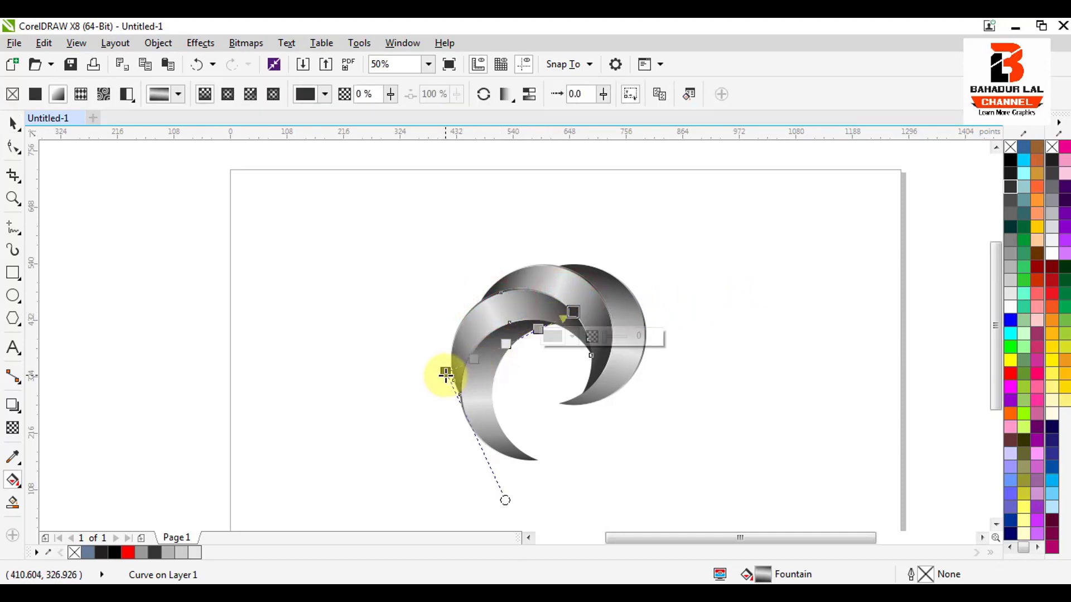
{"action": "left_click_drag", "start_coordinate": [445, 372], "coordinate": [449, 363]}
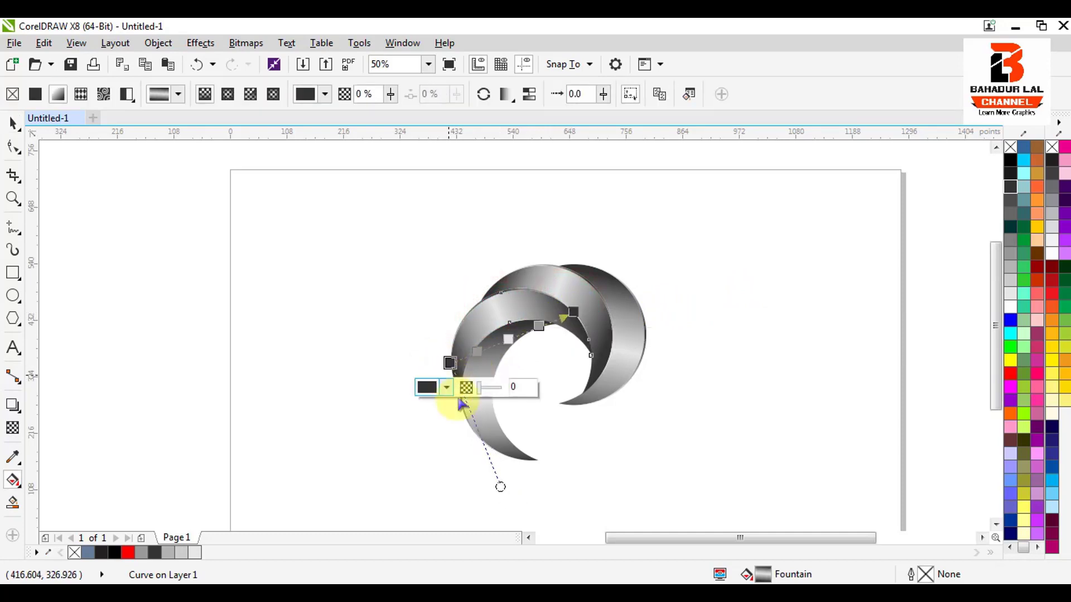
Try to move the dark upper end of the front crescent's body gradient lower, and undo that change
{"action": "left_click", "coordinate": [496, 429]}
{"action": "key", "text": "g"}
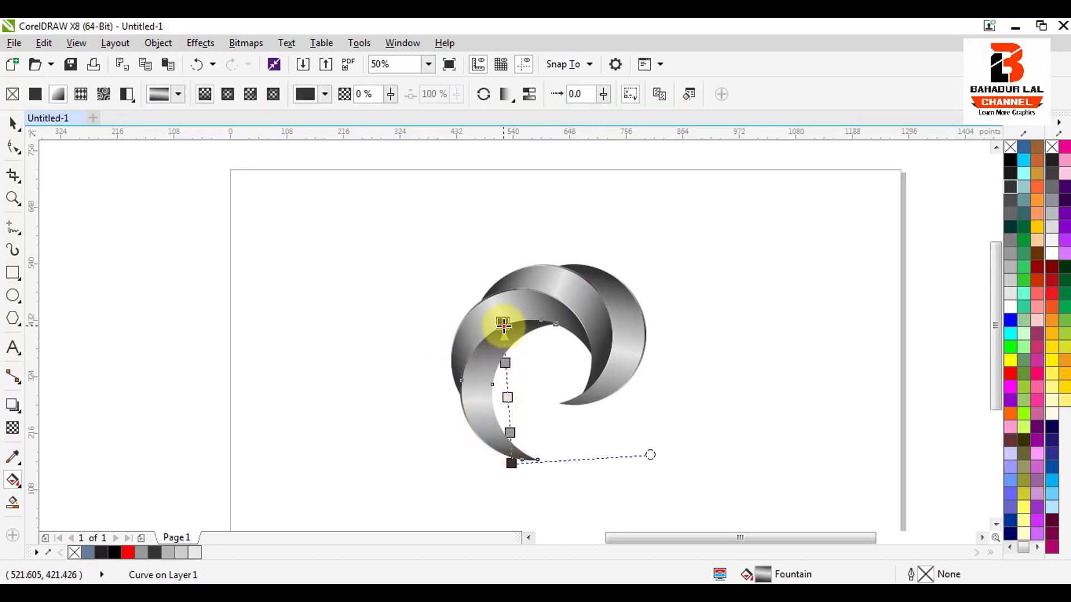
{"action": "left_click", "coordinate": [506, 338]}
{"action": "key", "text": "space"}
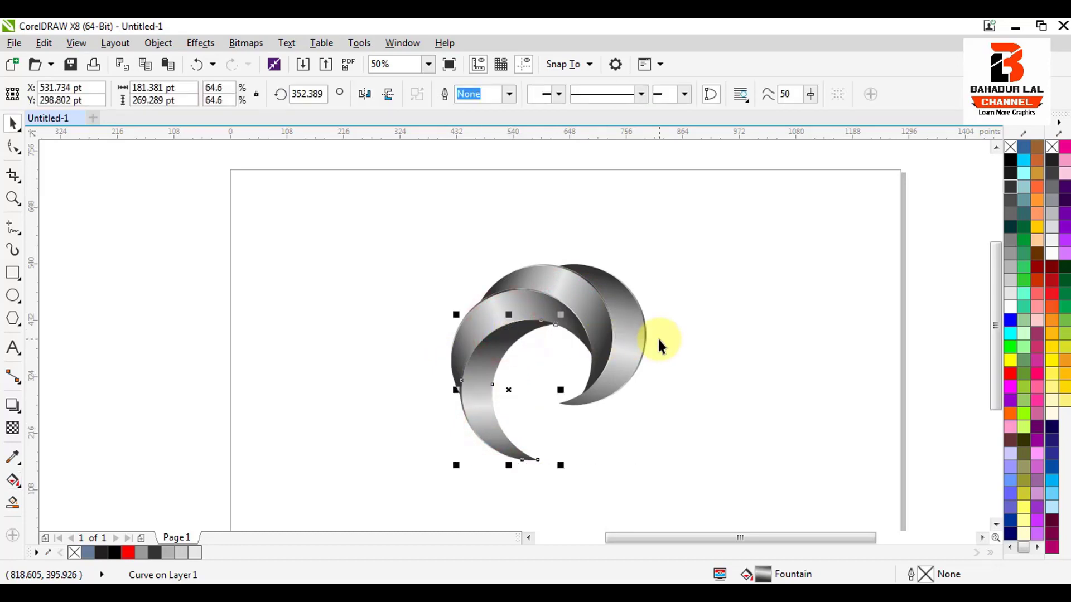
{"action": "left_click", "coordinate": [705, 344]}
{"action": "key", "text": "ctrl+z"}
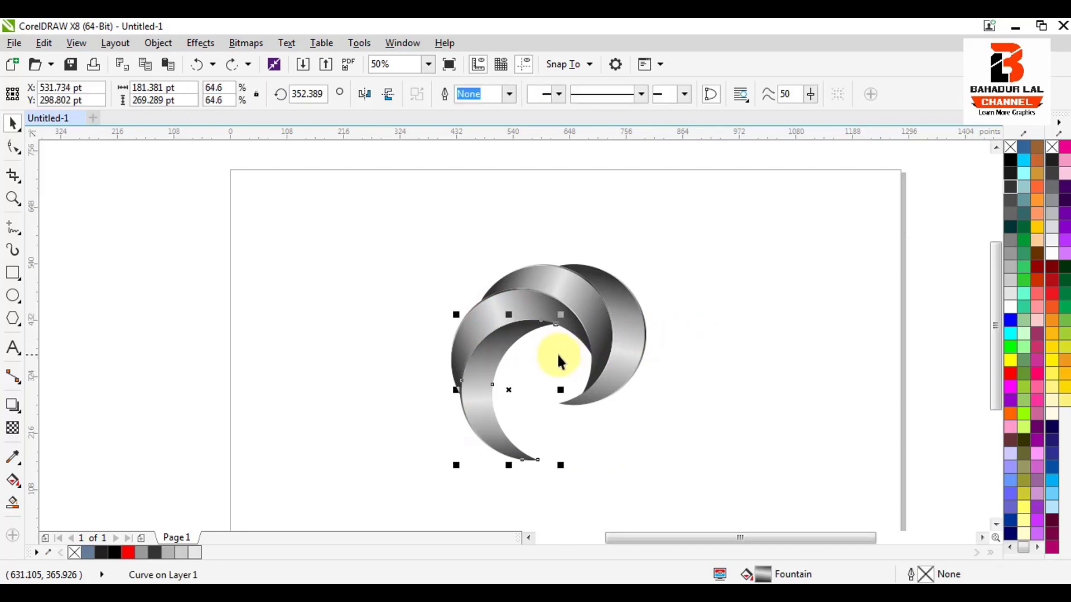
{"action": "left_click", "coordinate": [707, 344]}
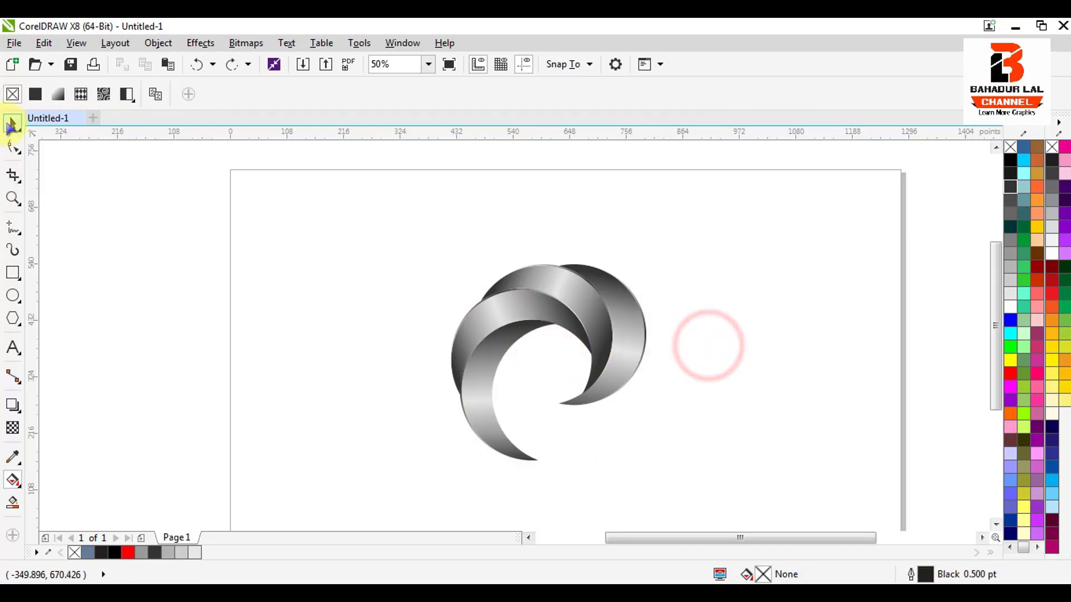
Select all the crescents together with their edges and group them into one object
{"action": "left_click", "coordinate": [12, 119]}
{"action": "left_click_drag", "start_coordinate": [363, 201], "coordinate": [741, 479]}
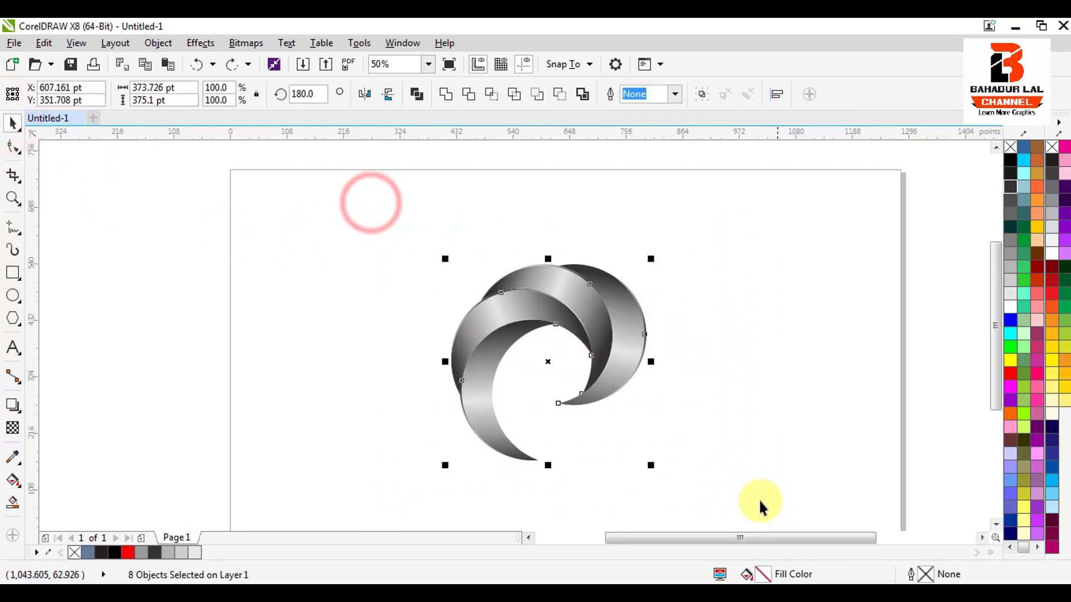
{"action": "scroll", "coordinate": [623, 282], "scroll_direction": "down", "scroll_amount": 1}
{"action": "key", "text": "ctrl+g"}
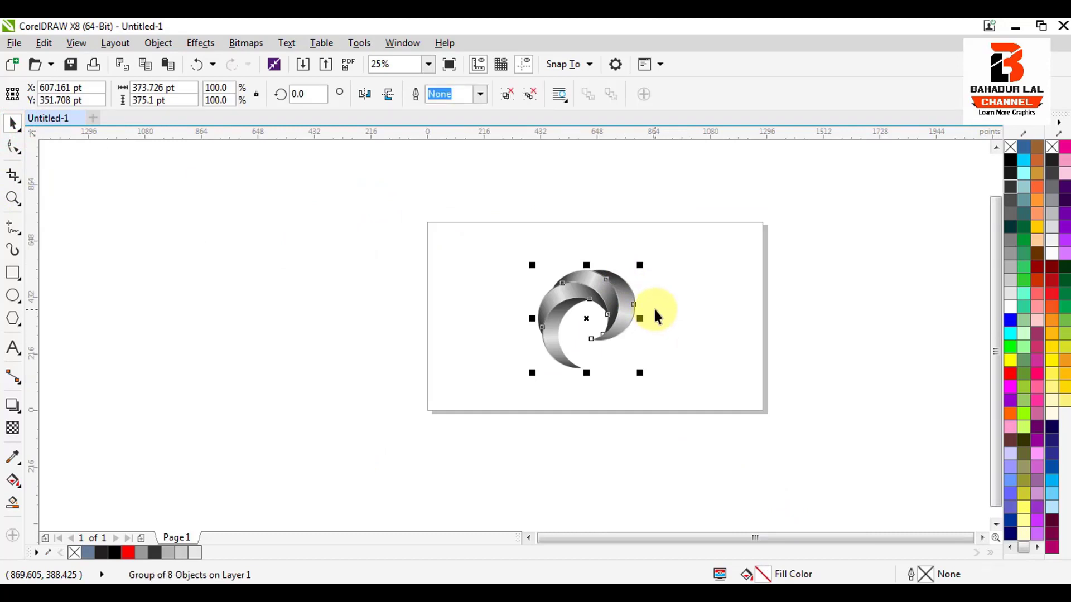
{"action": "key", "text": "ctrl+z"}
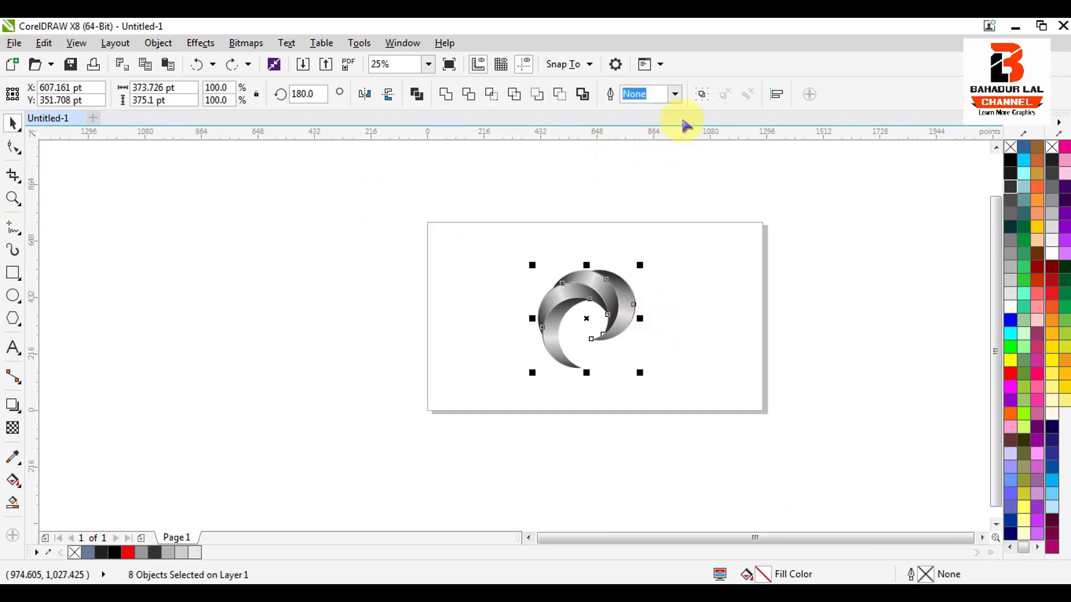
{"action": "left_click", "coordinate": [702, 95]}
{"action": "left_click_drag", "start_coordinate": [664, 205], "coordinate": [494, 384]}
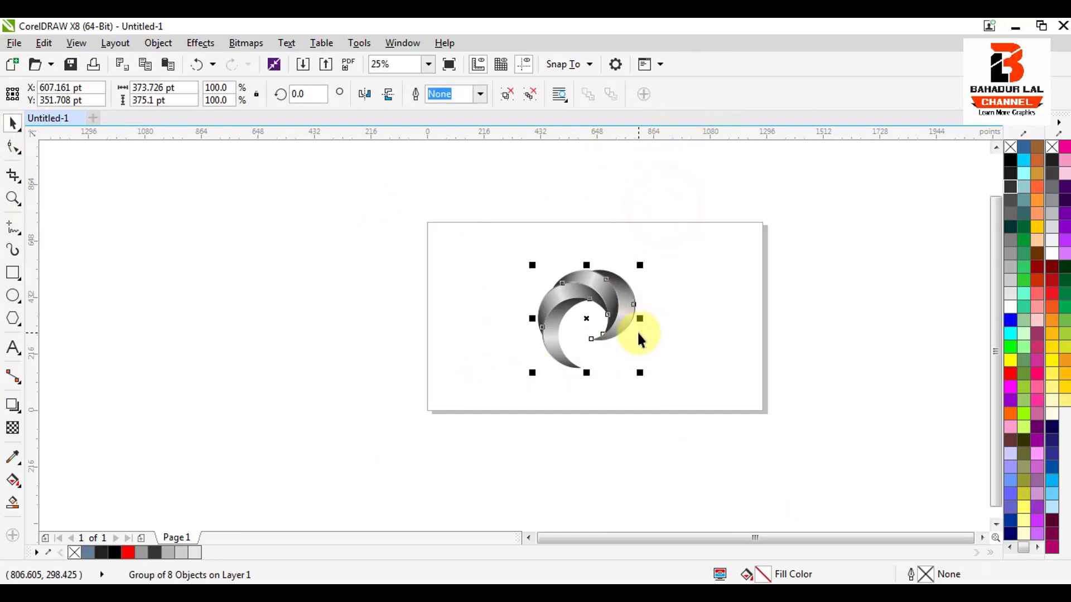
Center the logo group on the page and move it straight up by about 53 pt
{"action": "key", "text": "p"}
{"action": "left_click", "coordinate": [711, 326]}
{"action": "left_click", "coordinate": [607, 299]}
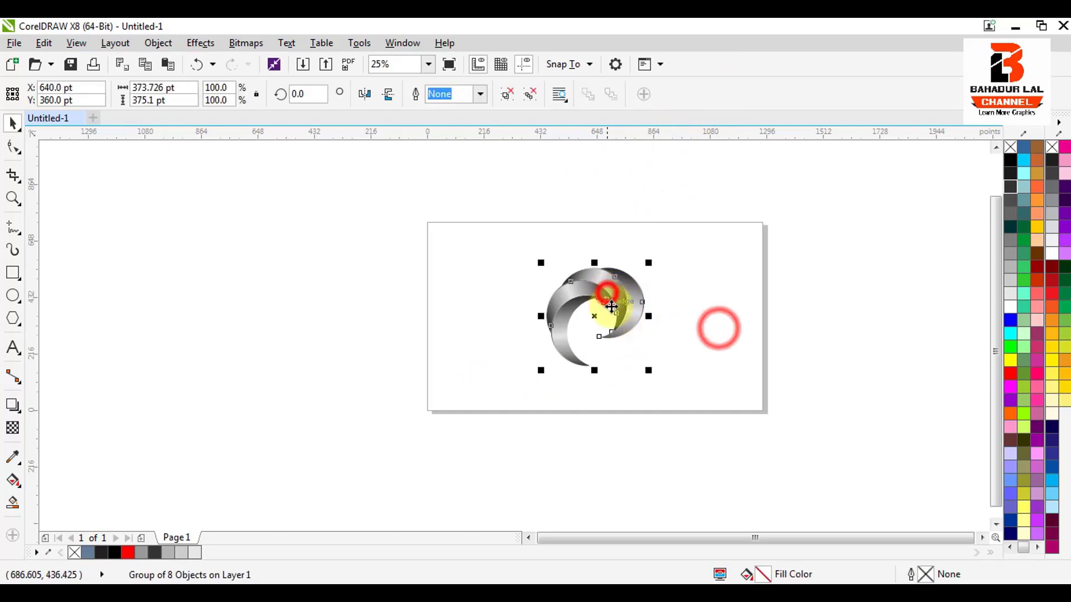
{"action": "scroll", "coordinate": [620, 303], "scroll_direction": "up", "scroll_amount": 1}
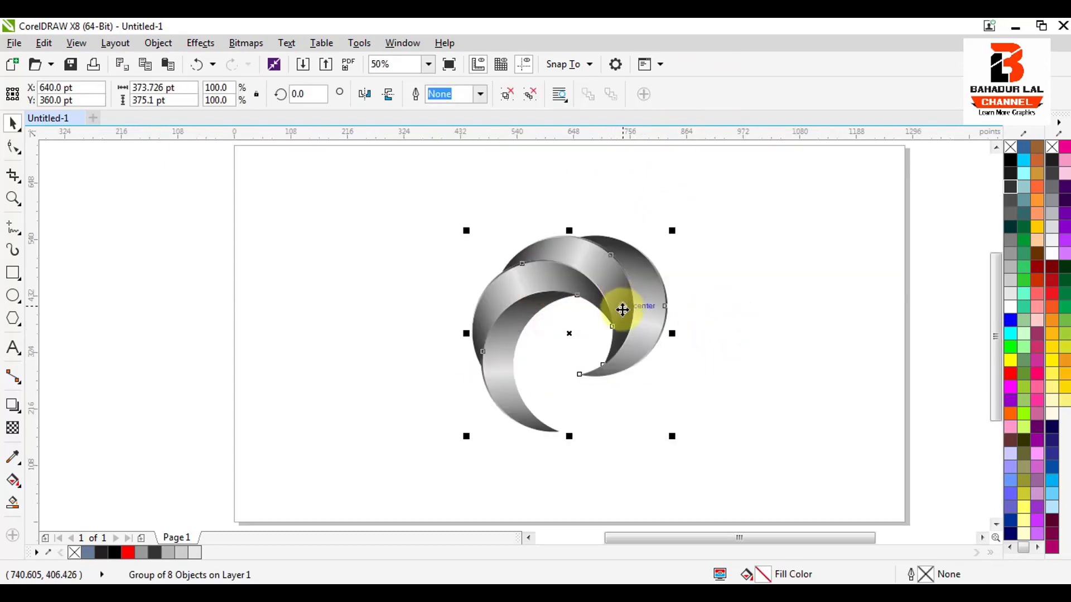
{"action": "left_click_drag", "start_coordinate": [622, 309], "coordinate": [624, 282]}
{"action": "left_click", "coordinate": [263, 371]}
Draw a flat ellipse about 318 by 52.5 pt below the logo and fill it with dark grey #1A1A1A
{"action": "key", "text": "F7"}
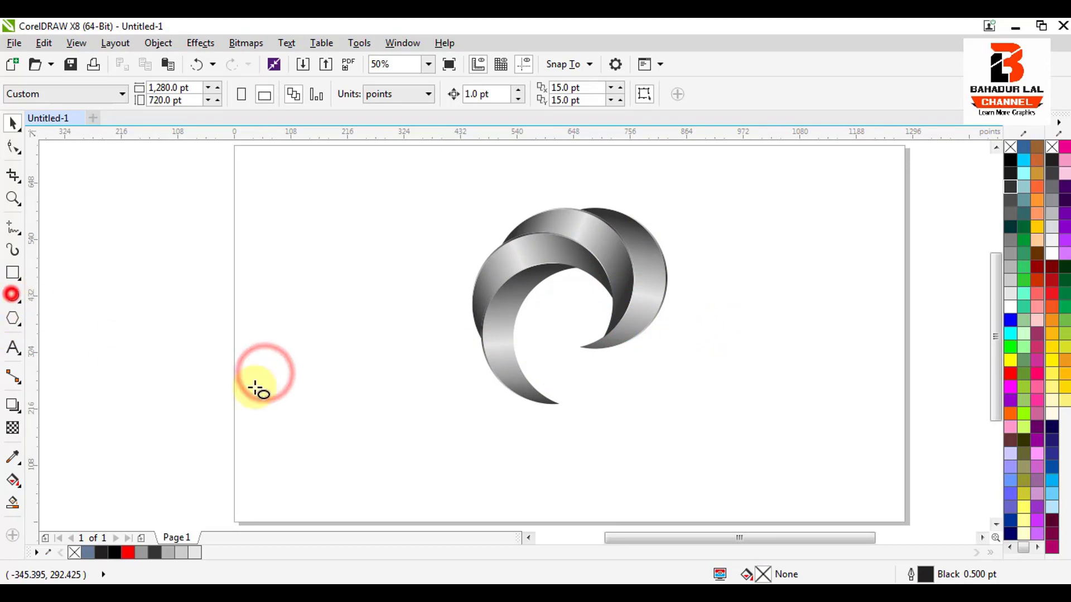
{"action": "mouse_move", "coordinate": [453, 432]}
{"action": "left_mouse_down"}
{"action": "mouse_move", "coordinate": [643, 470]}
{"action": "mouse_move", "coordinate": [630, 469]}
{"action": "left_mouse_up"}
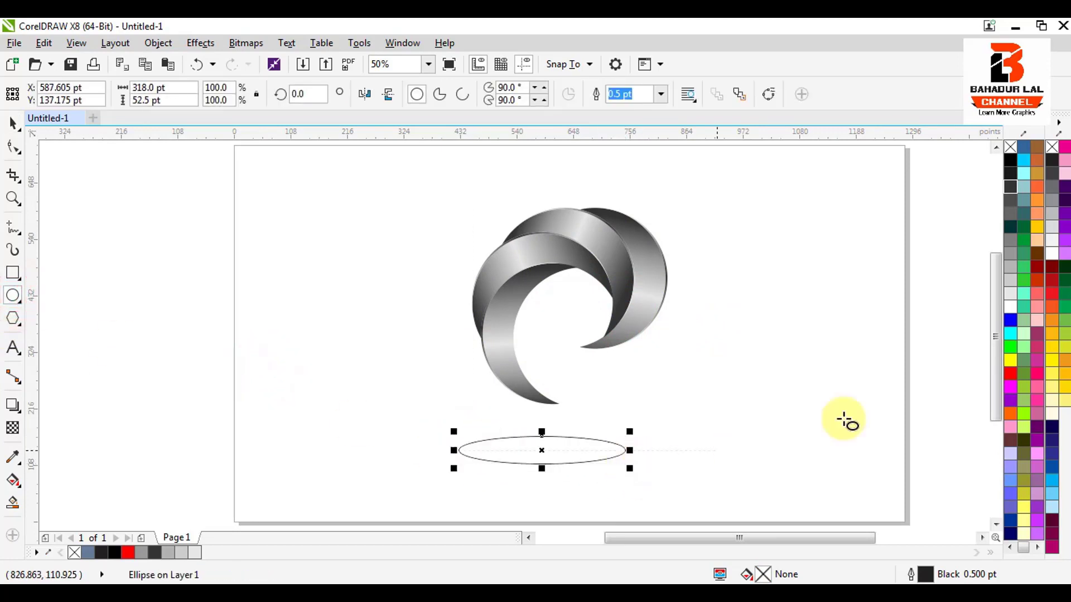
{"action": "left_click", "coordinate": [1011, 181]}
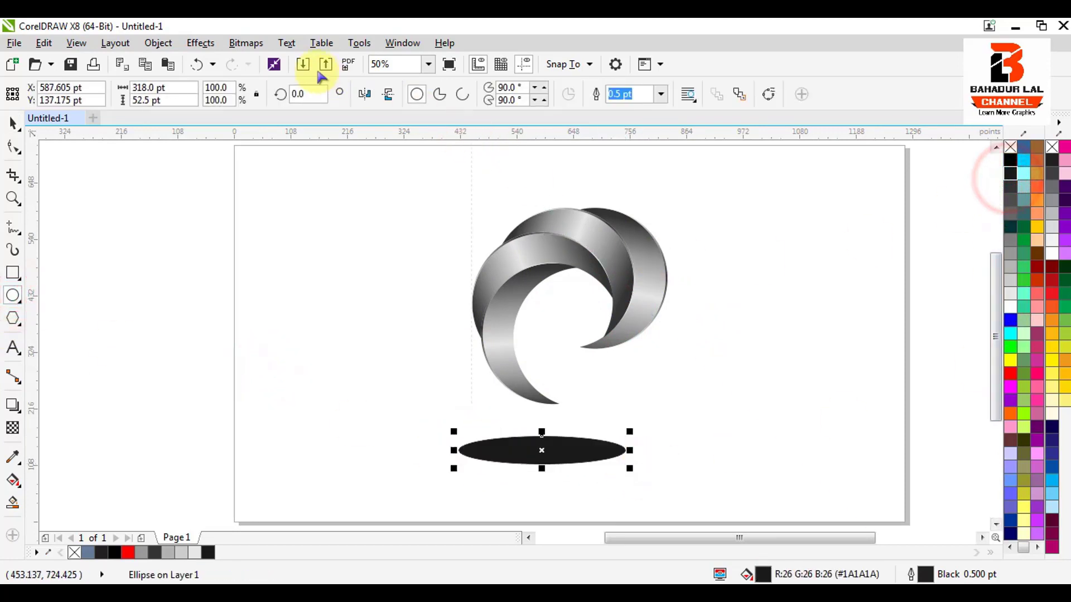
Convert the dark ellipse to a 300 dpi CMYK bitmap with anti-aliasing and a transparent background
{"action": "left_click", "coordinate": [270, 44]}
{"action": "left_click", "coordinate": [275, 60]}
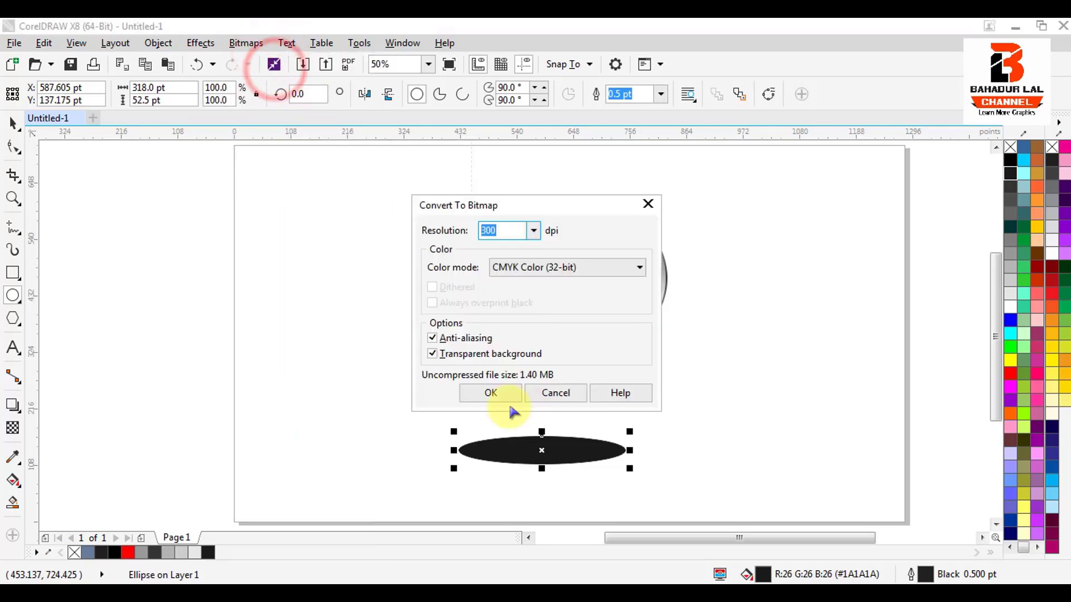
{"action": "left_click", "coordinate": [493, 393]}
Apply a strong Gaussian Blur to the ellipse bitmap so it forms a soft shadow
{"action": "left_click", "coordinate": [245, 42]}
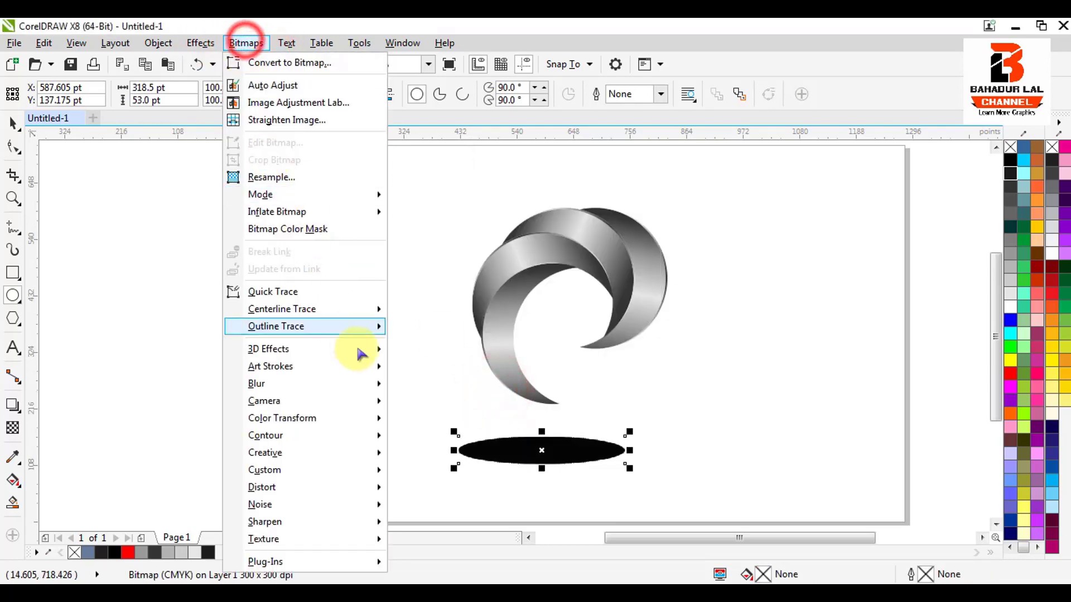
{"action": "left_click", "coordinate": [350, 373]}
{"action": "left_click", "coordinate": [427, 407]}
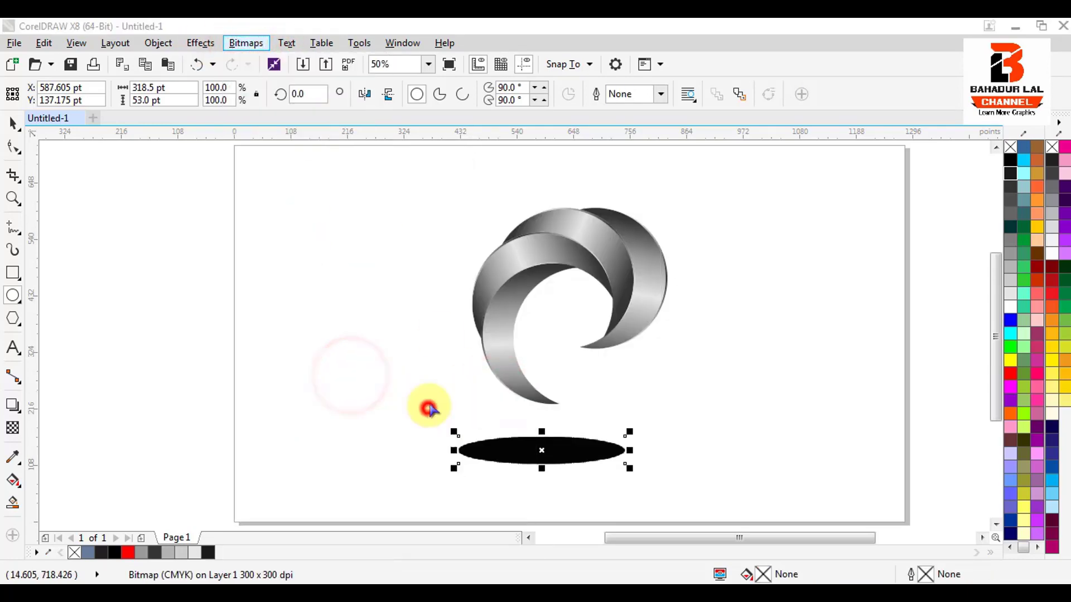
{"action": "left_click_drag", "start_coordinate": [471, 296], "coordinate": [495, 299]}
{"action": "left_click", "coordinate": [583, 349]}
Move the blurred shadow up so it sits just beneath the front crescent's lower tip
{"action": "mouse_move", "coordinate": [570, 466]}
{"action": "left_mouse_down"}
{"action": "mouse_move", "coordinate": [569, 425]}
{"action": "mouse_move", "coordinate": [600, 382]}
{"action": "left_mouse_up"}
{"action": "key", "text": "ctrl+z"}
{"action": "key", "text": "space"}
{"action": "left_click", "coordinate": [522, 457]}
{"action": "scroll", "coordinate": [522, 456], "scroll_direction": "up", "scroll_amount": 2}
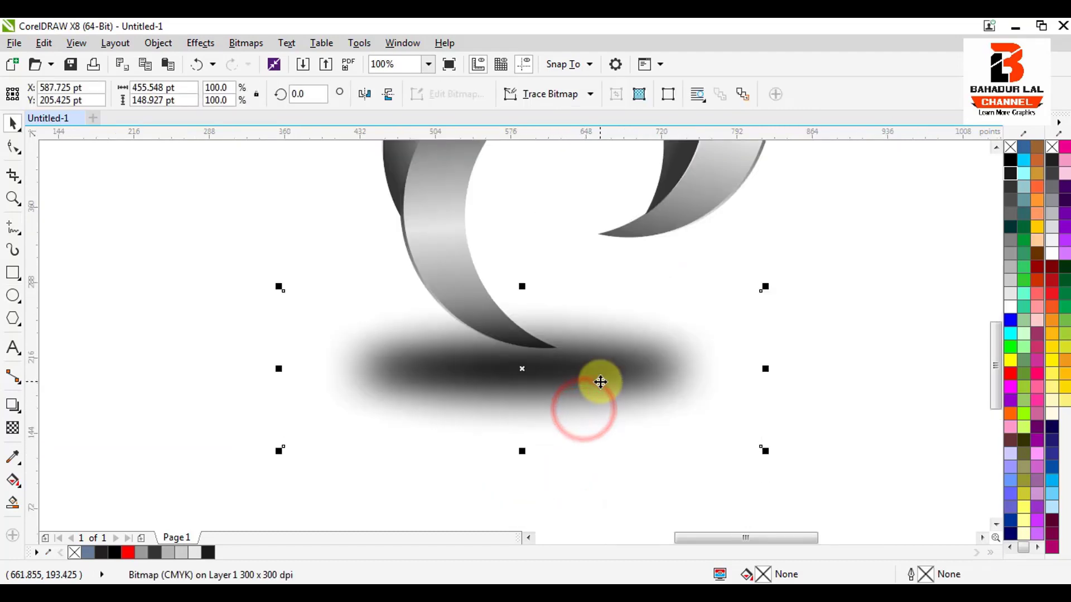
{"action": "left_click", "coordinate": [454, 279]}
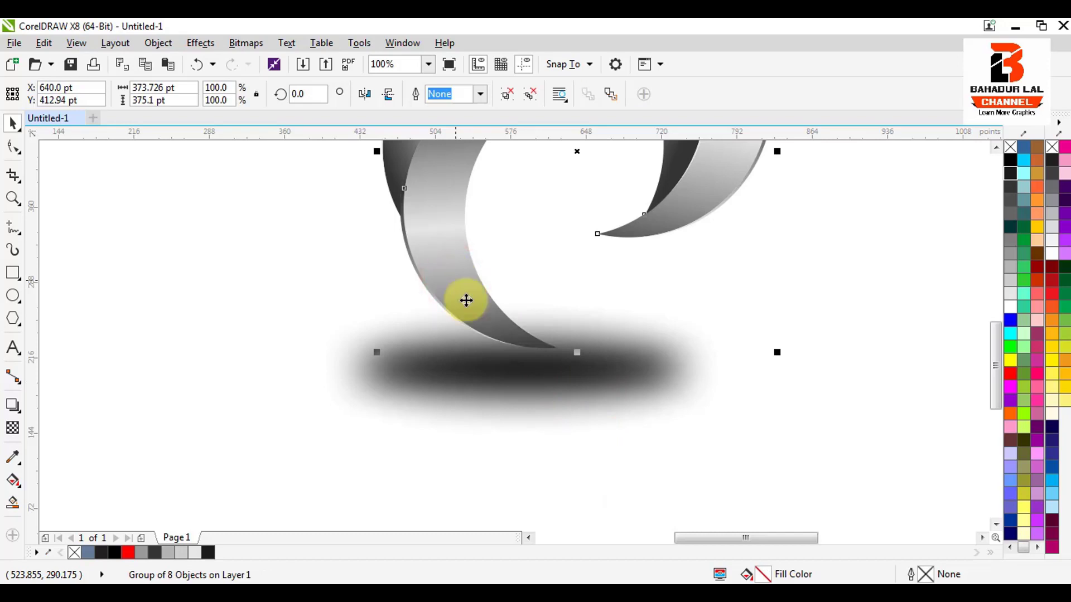
{"action": "left_click_drag", "start_coordinate": [543, 413], "coordinate": [574, 390]}
{"action": "scroll", "coordinate": [574, 390], "scroll_direction": "down", "scroll_amount": 2}
{"action": "scroll", "coordinate": [573, 390], "scroll_direction": "up", "scroll_amount": 2}
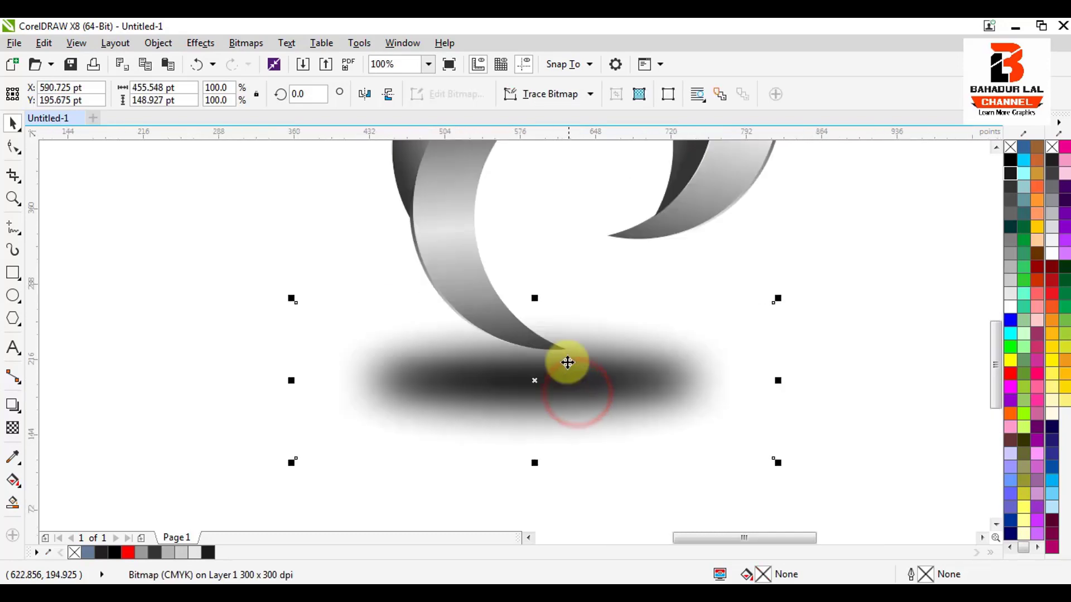
Shrink the shadow about its center to about 282 by 94.5 pt and move it closer under the crescent's tip
{"action": "left_click_drag", "start_coordinate": [532, 299], "coordinate": [534, 326]}
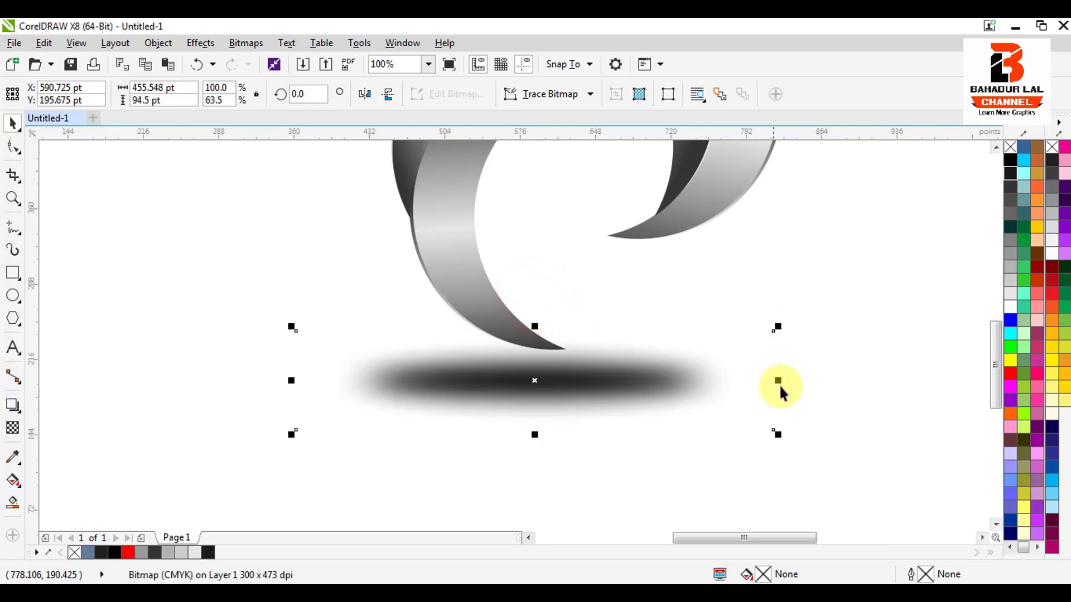
{"action": "left_click_drag", "start_coordinate": [777, 380], "coordinate": [685, 380]}
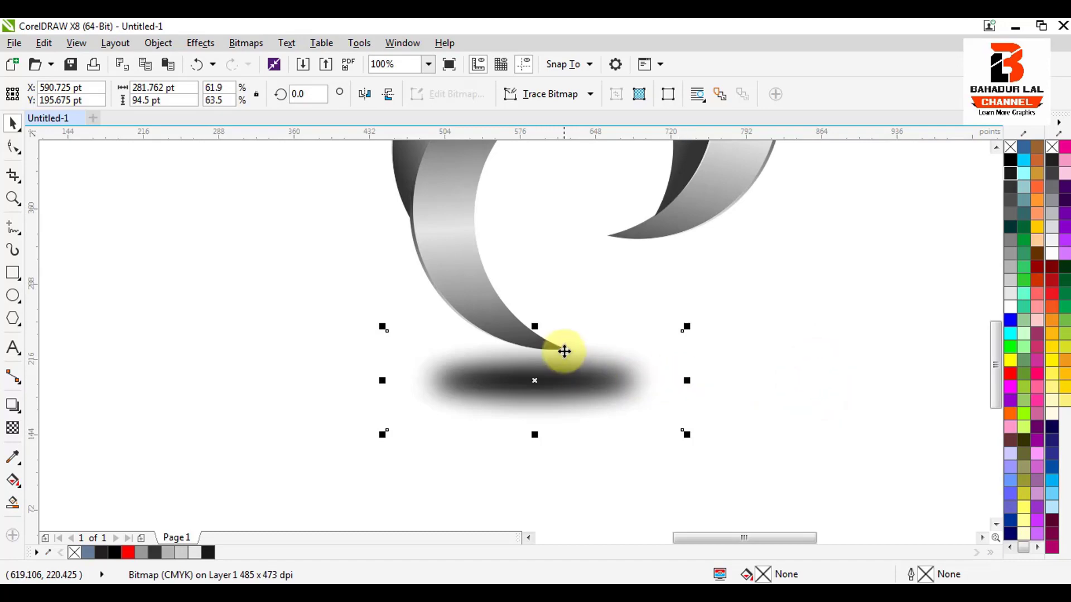
{"action": "left_click_drag", "start_coordinate": [555, 384], "coordinate": [559, 375]}
{"action": "scroll", "coordinate": [602, 401], "scroll_direction": "down", "scroll_amount": 3}
{"action": "left_click", "coordinate": [633, 425]}
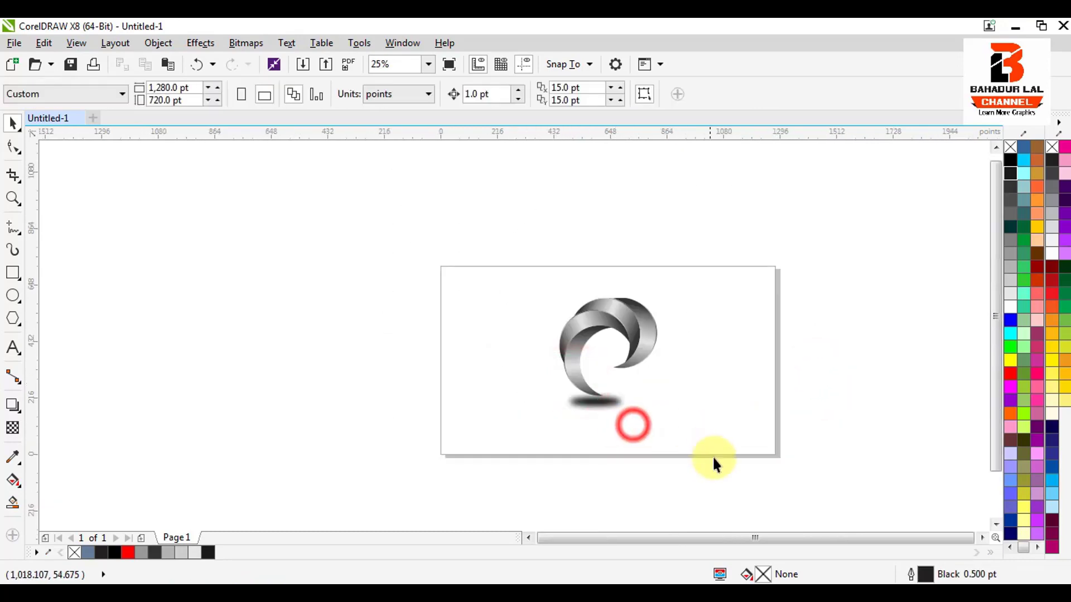
Soften the shadow bitmap further with a second Gaussian Blur at a radius of about 210 pixels
{"action": "scroll", "coordinate": [594, 415], "scroll_direction": "up", "scroll_amount": 2}
{"action": "left_click", "coordinate": [602, 401]}
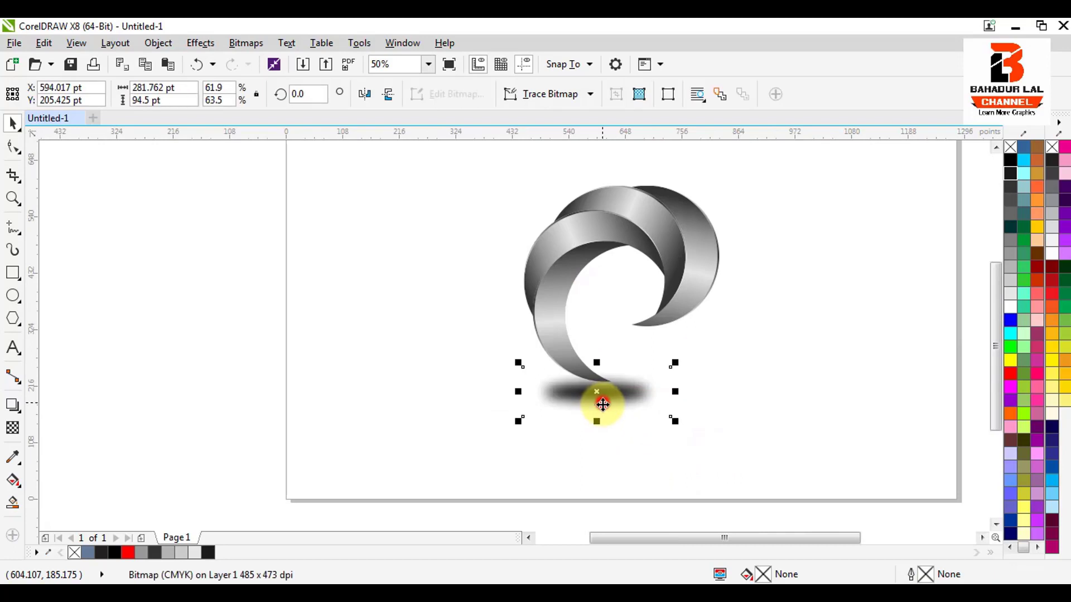
{"action": "left_click", "coordinate": [245, 43]}
{"action": "left_click", "coordinate": [333, 383]}
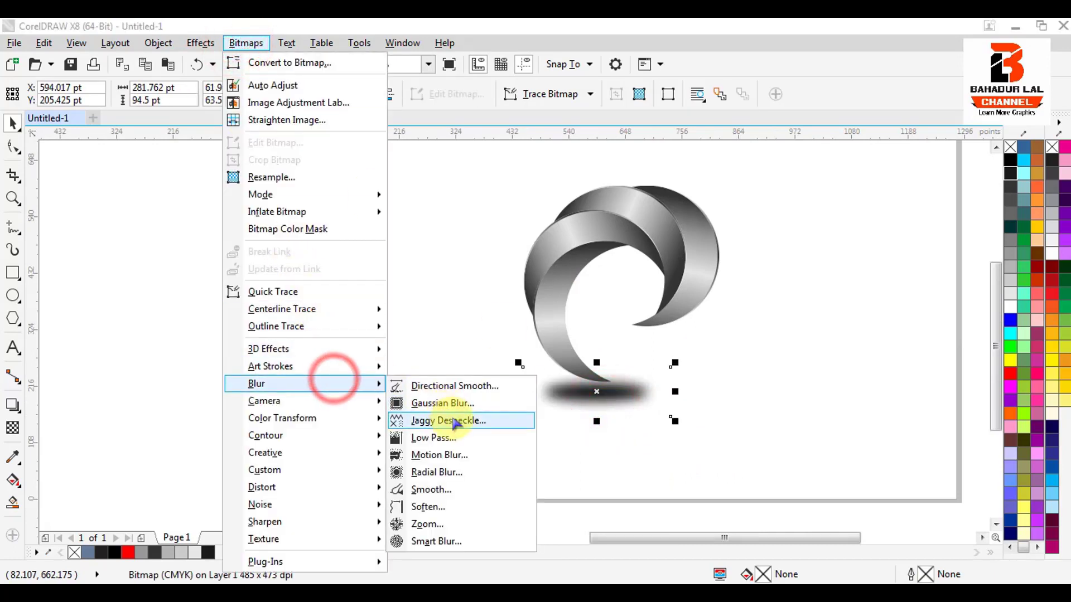
{"action": "left_click", "coordinate": [461, 403]}
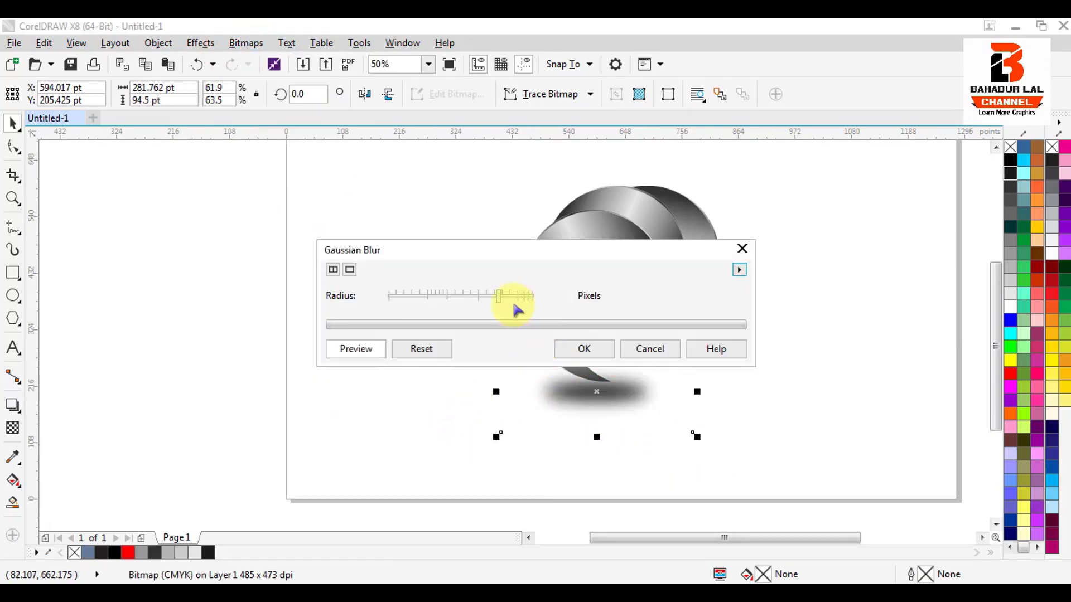
{"action": "left_click_drag", "start_coordinate": [518, 301], "coordinate": [522, 302]}
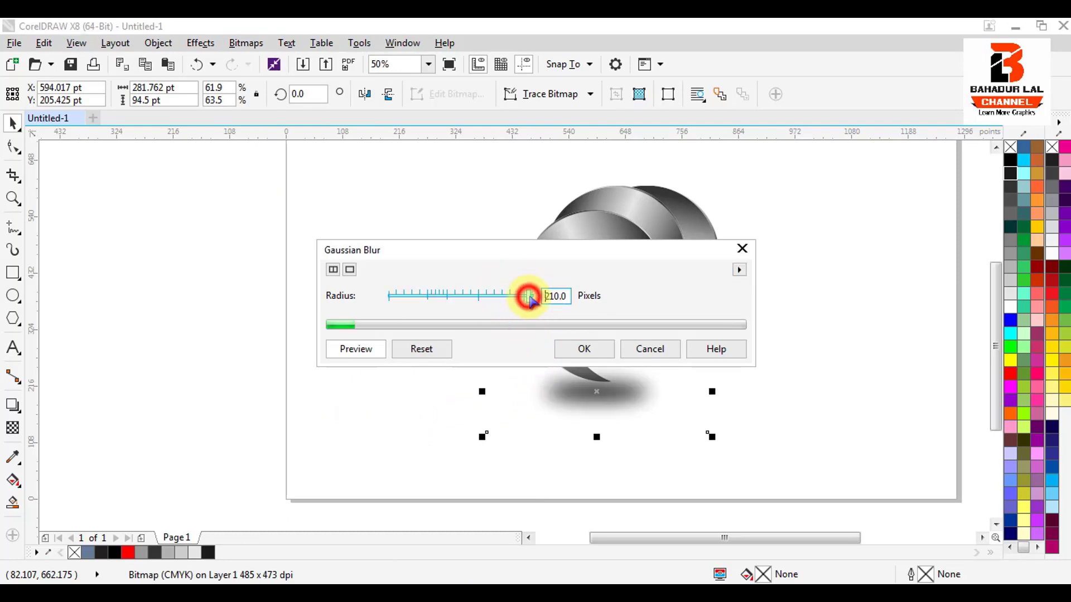
{"action": "left_click", "coordinate": [574, 353]}
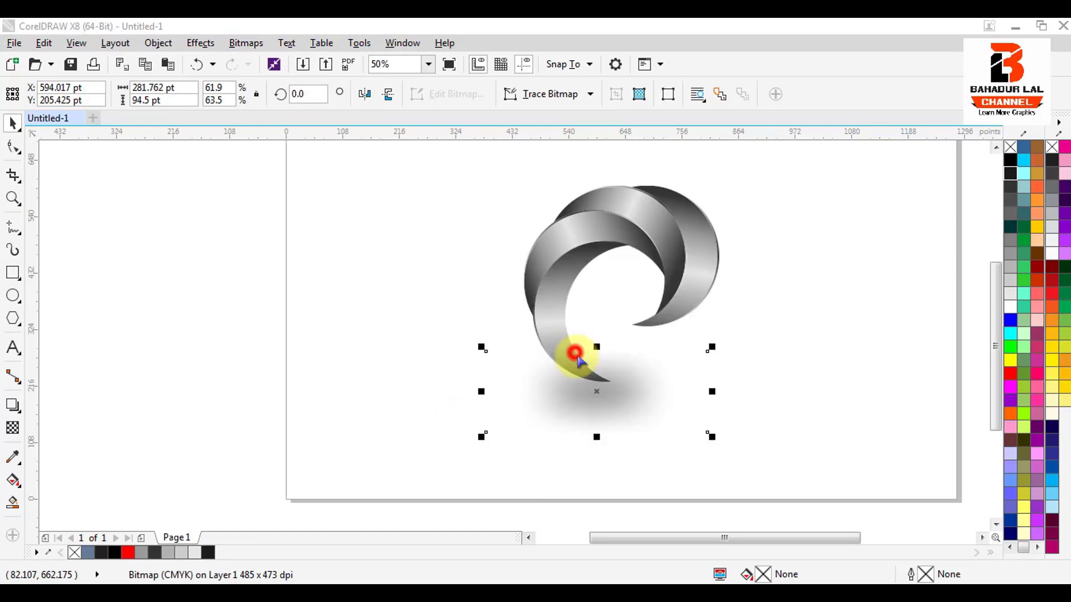
Flatten the blurred shadow about its center to a height of about 46.5 pt
{"action": "left_click_drag", "start_coordinate": [598, 438], "coordinate": [602, 418]}
{"action": "left_click_drag", "start_coordinate": [604, 412], "coordinate": [633, 417]}
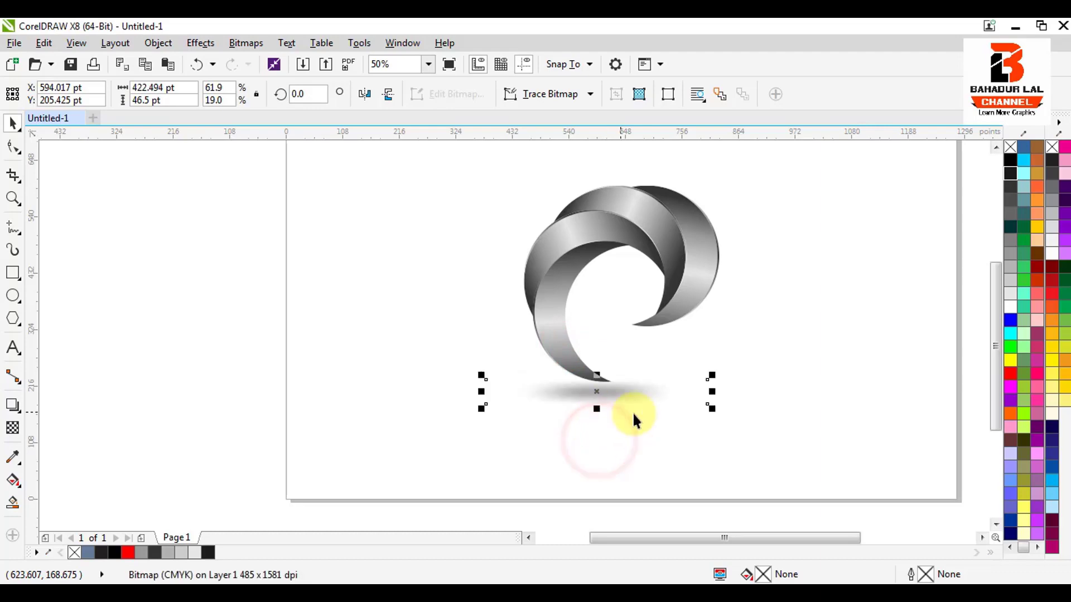
{"action": "left_click", "coordinate": [633, 454]}
{"action": "scroll", "coordinate": [513, 382], "scroll_direction": "down", "scroll_amount": 1}
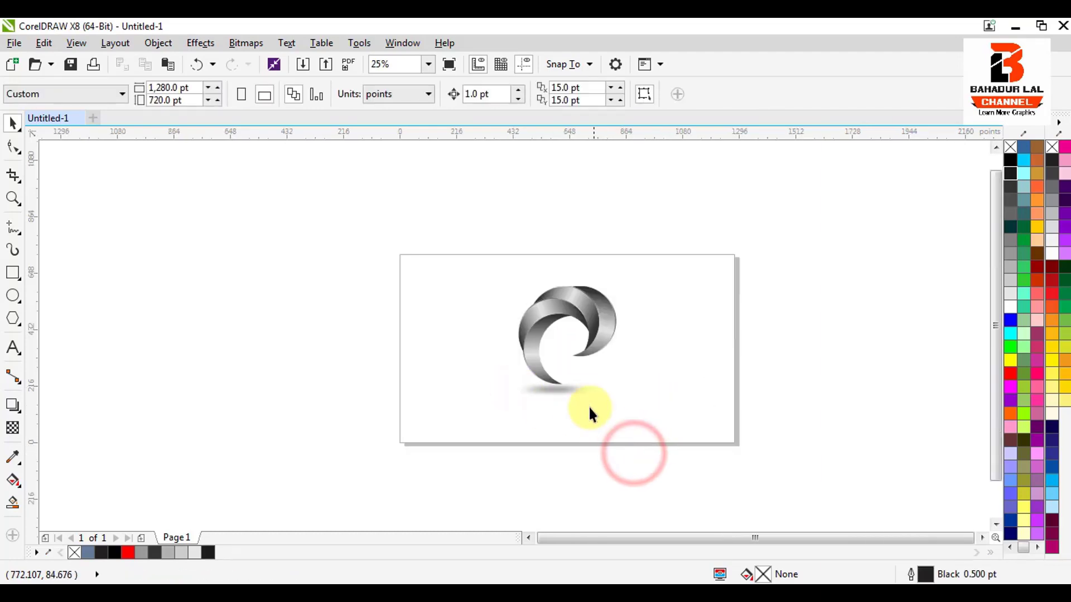
Group the crescent logo with its shadow and center the group on the page
{"action": "left_click_drag", "start_coordinate": [440, 253], "coordinate": [440, 254]}
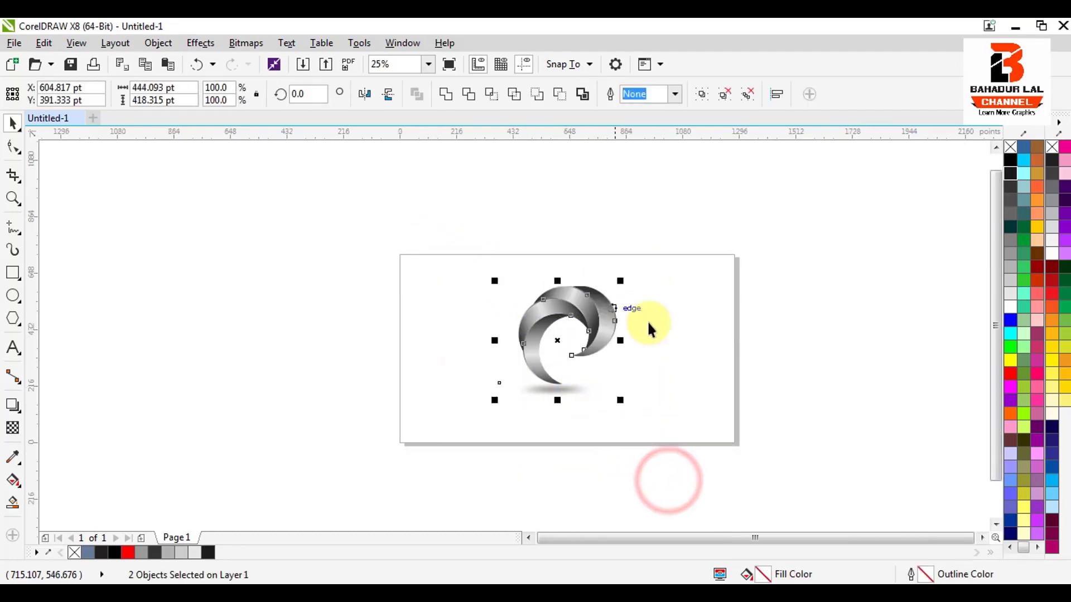
{"action": "key", "text": "ctrl+g"}
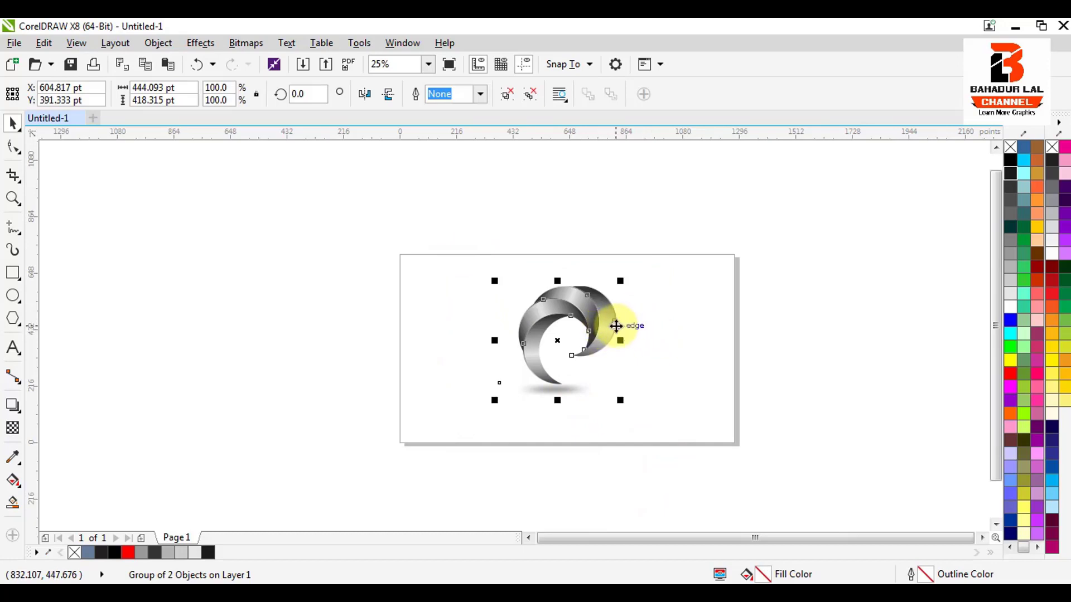
{"action": "left_click", "coordinate": [791, 321]}
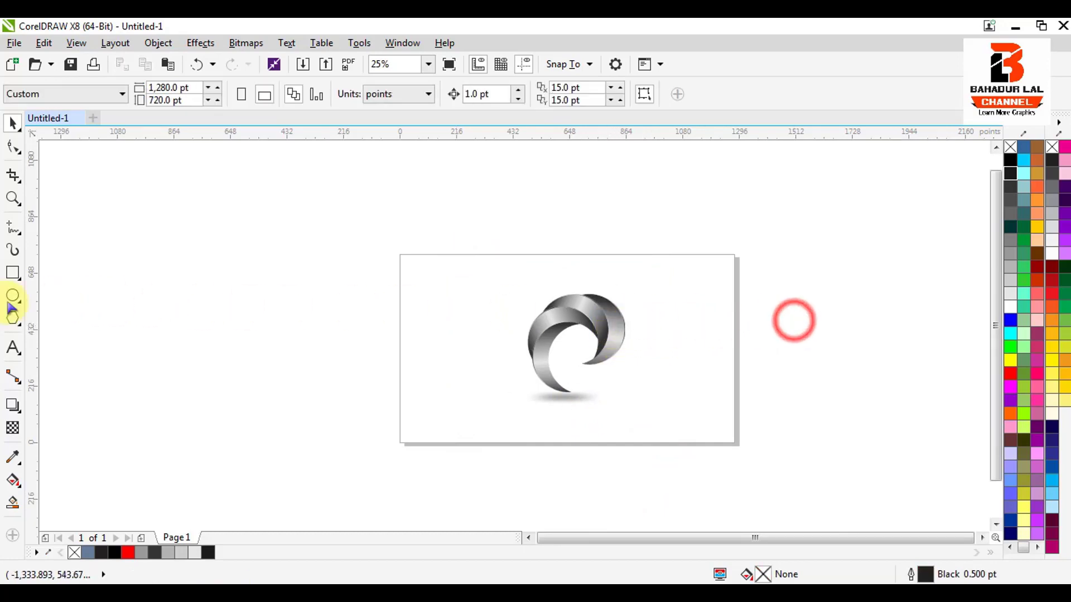
Add a page-sized background rectangle of 1,280 by 720 pt with a light grey #E6E6E6 fill and no outline
{"action": "double_click", "coordinate": [14, 277]}
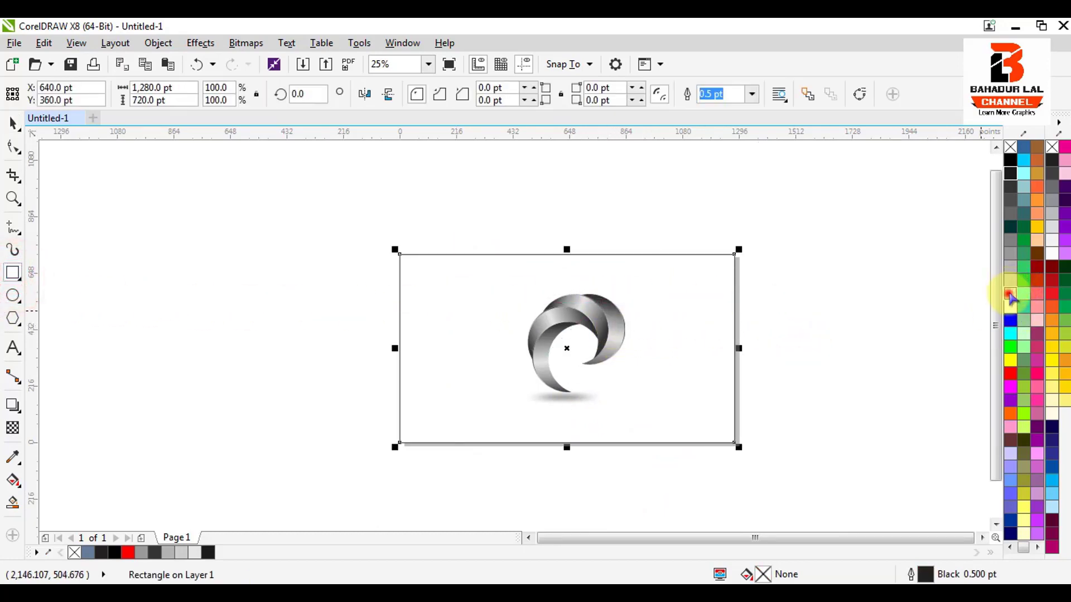
{"action": "left_click", "coordinate": [1009, 294]}
{"action": "right_click", "coordinate": [1009, 147]}
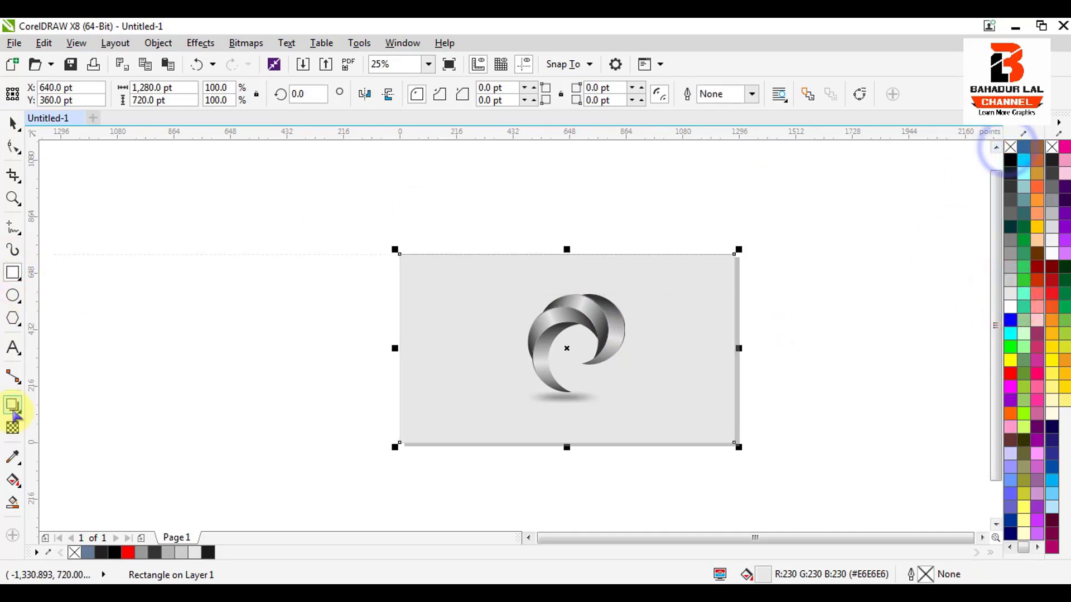
Give the background an elliptical fountain fill from a white center to light grey, extending past the page's upper right edge
{"action": "left_click", "coordinate": [13, 481]}
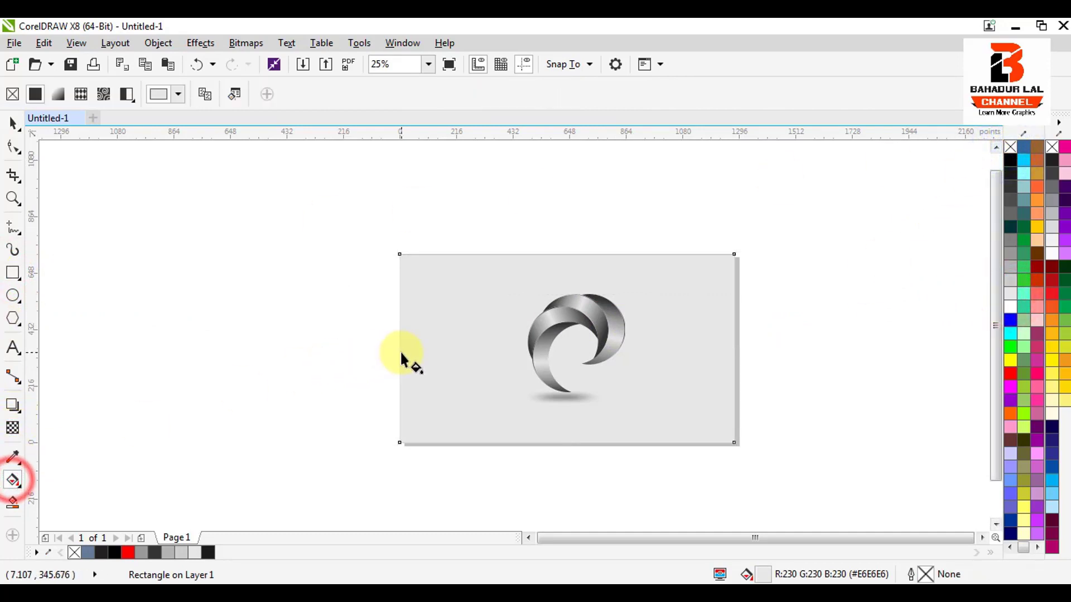
{"action": "left_click_drag", "start_coordinate": [676, 358], "coordinate": [733, 348]}
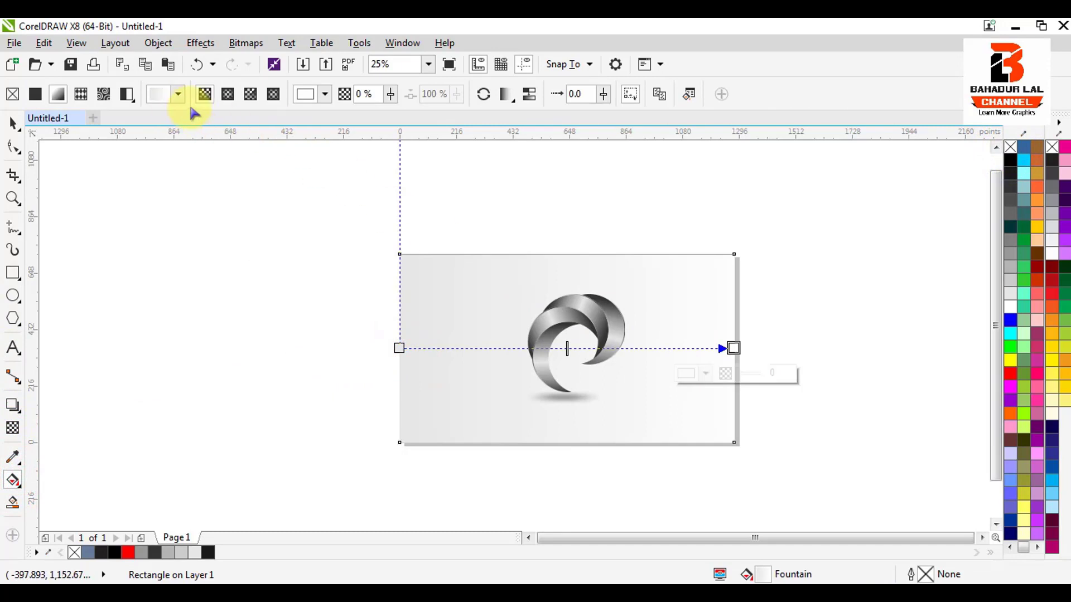
{"action": "left_click", "coordinate": [228, 96]}
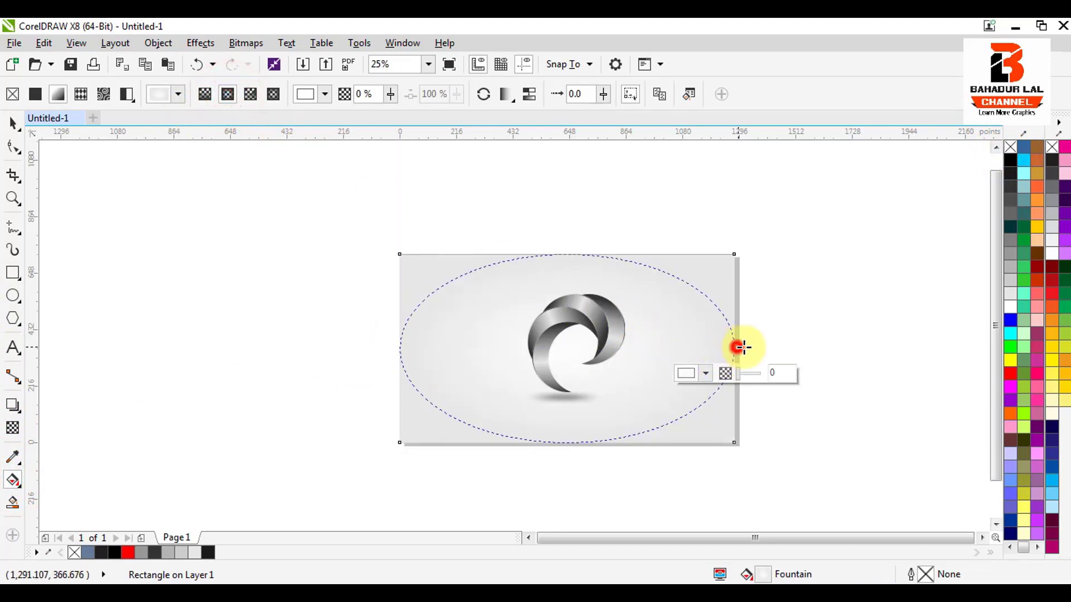
{"action": "left_click_drag", "start_coordinate": [740, 347], "coordinate": [764, 286]}
{"action": "key", "text": "space"}
{"action": "left_click", "coordinate": [839, 298]}
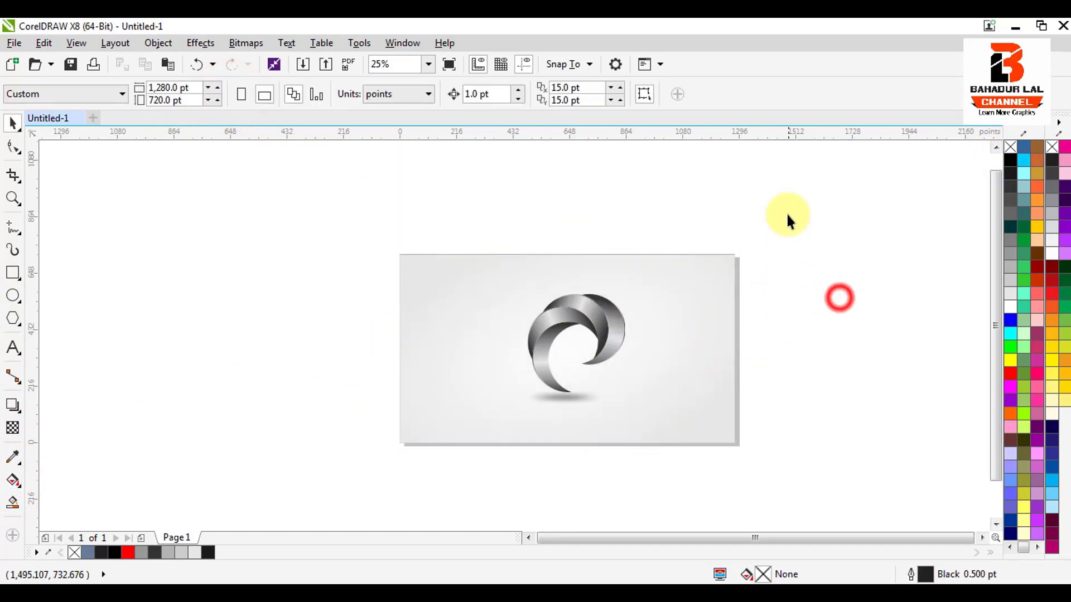
Move the logo group horizontally into the left half of the page, to about X 364 pt
{"action": "left_click_drag", "start_coordinate": [786, 214], "coordinate": [267, 510]}
{"action": "left_click", "coordinate": [595, 472]}
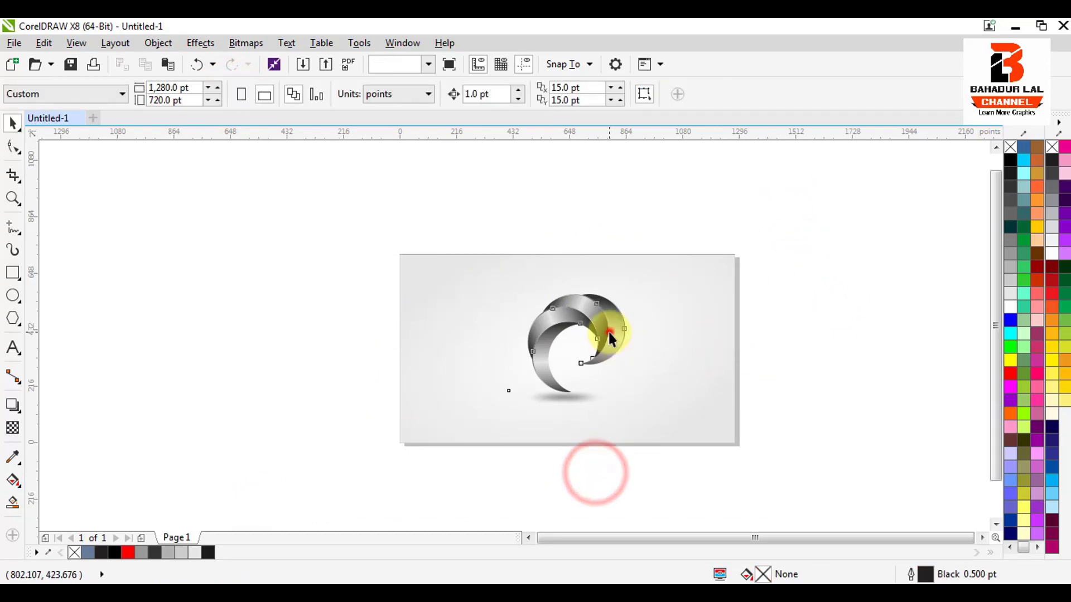
{"action": "left_click", "coordinate": [614, 340]}
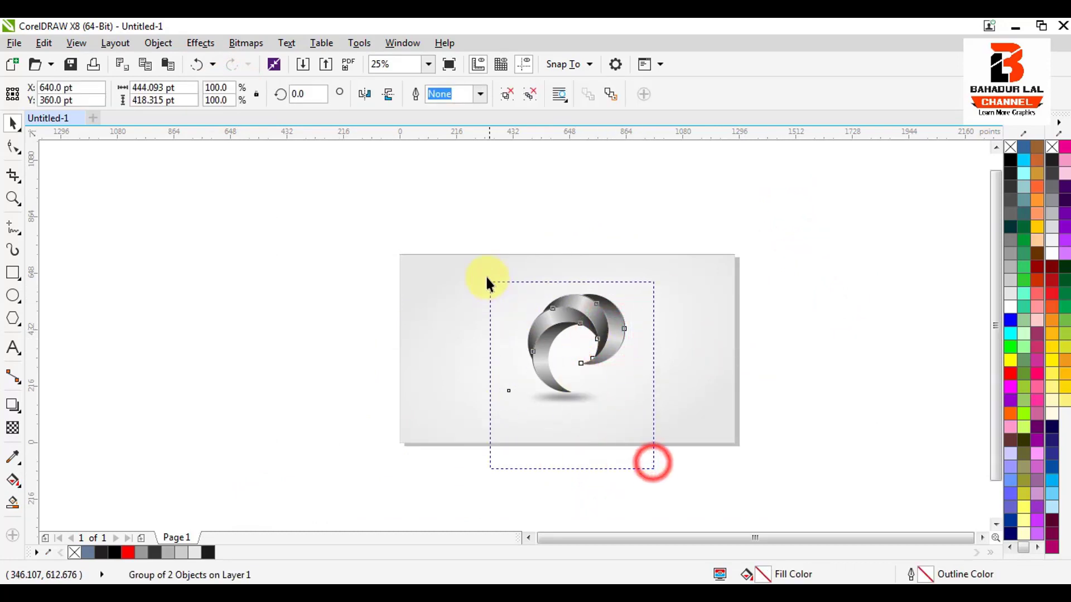
{"action": "left_click_drag", "start_coordinate": [487, 283], "coordinate": [486, 284]}
{"action": "left_click_drag", "start_coordinate": [574, 323], "coordinate": [500, 320]}
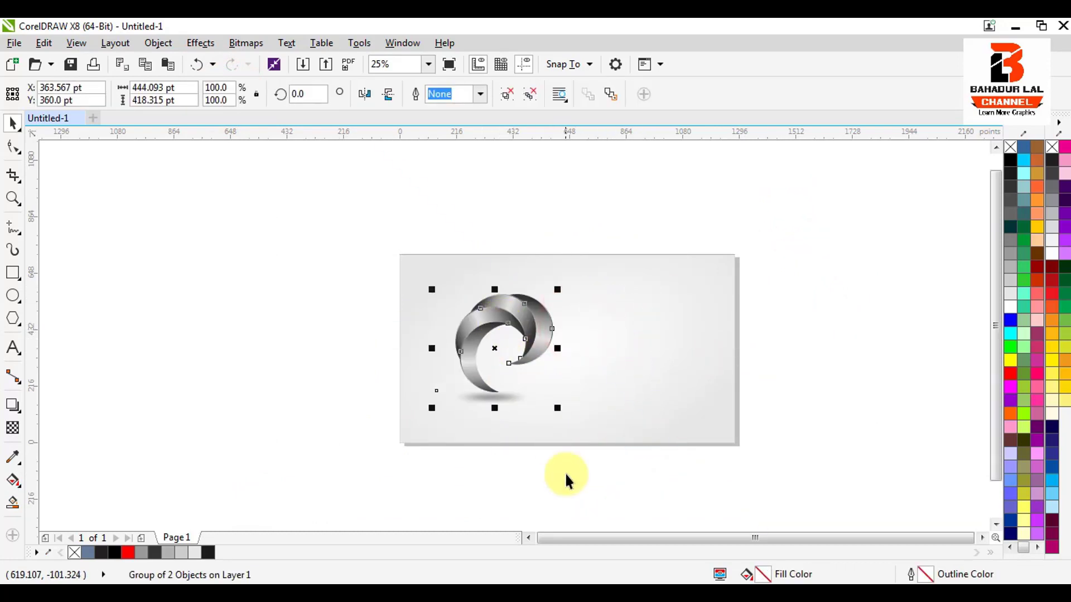
{"action": "left_click", "coordinate": [564, 471]}
Shift the center of the background's elliptical gradient so it sits behind the logo
{"action": "left_click", "coordinate": [566, 414]}
{"action": "key", "text": "g"}
{"action": "left_click_drag", "start_coordinate": [567, 349], "coordinate": [506, 345]}
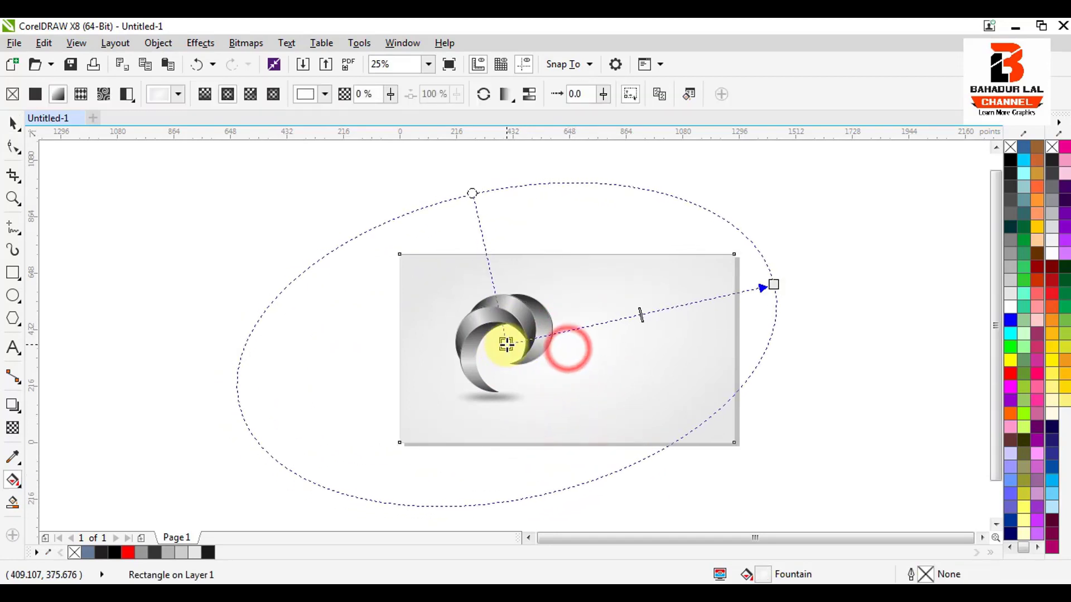
{"action": "key", "text": "space"}
{"action": "left_click", "coordinate": [832, 361]}
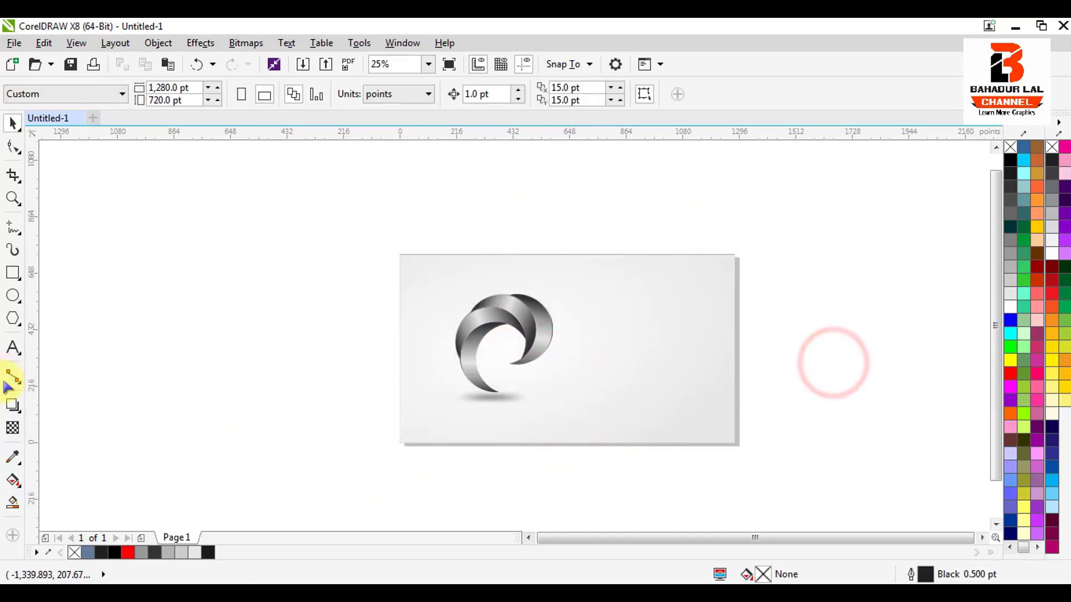
Add two lines of artistic text beside the page reading "COMPANY NAME" and "YOUR SLOGAN HERE"
{"action": "left_click", "coordinate": [12, 348]}
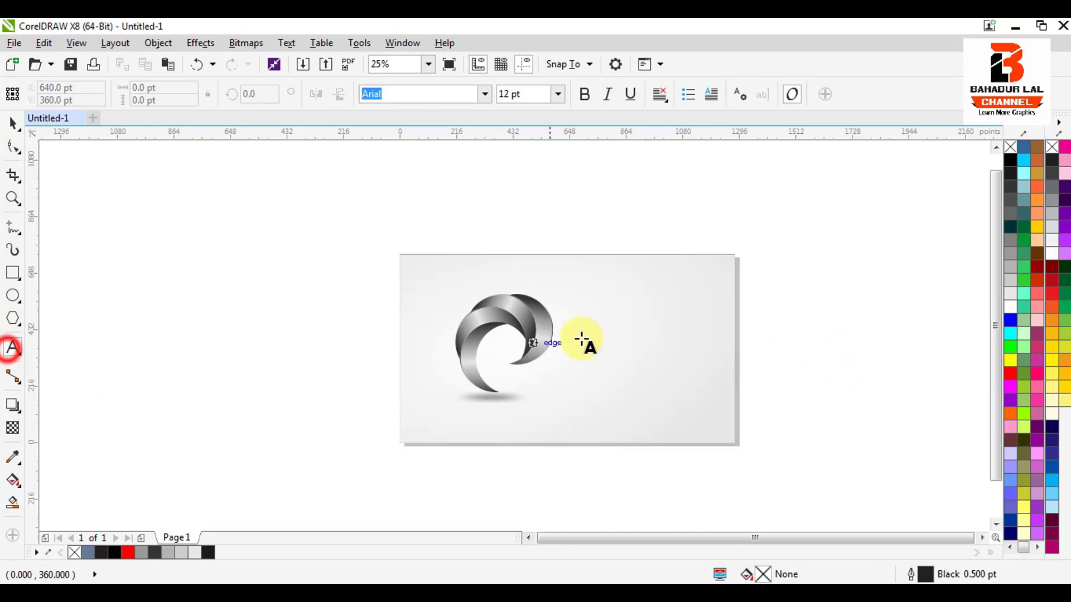
{"action": "left_click", "coordinate": [769, 317]}
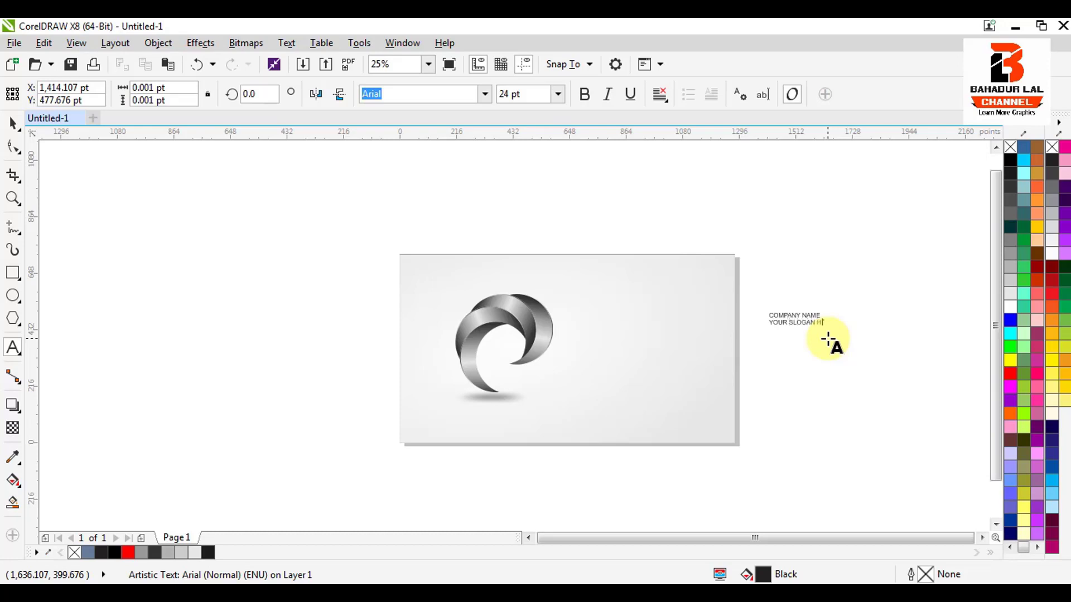
{"action": "left_click", "coordinate": [828, 341]}
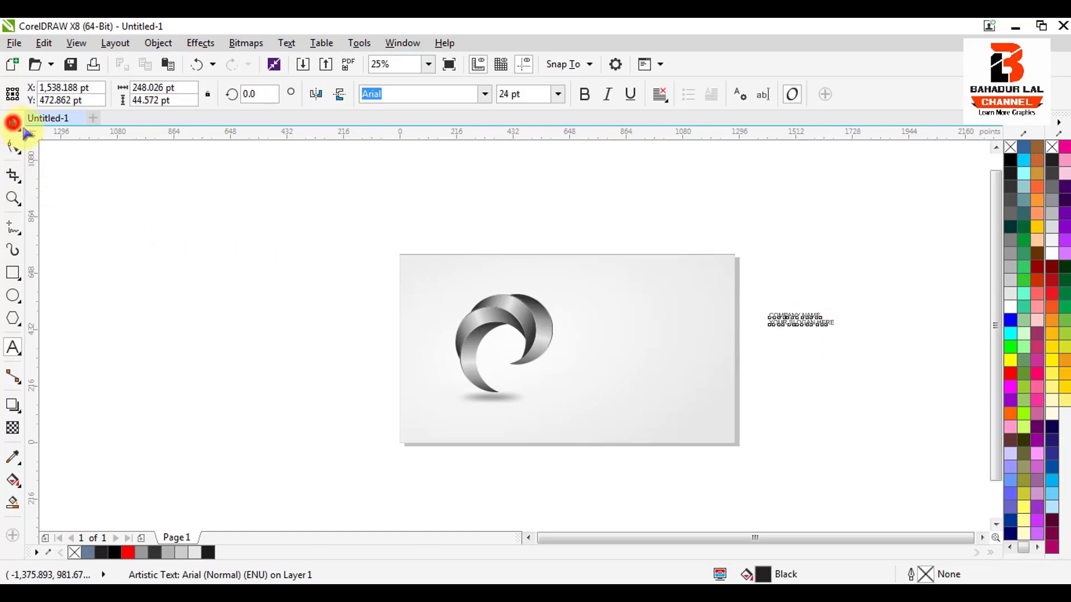
Set the two-line text in LilyUPC at about 88 pt and place it on the page beside the logo
{"action": "left_click", "coordinate": [485, 98]}
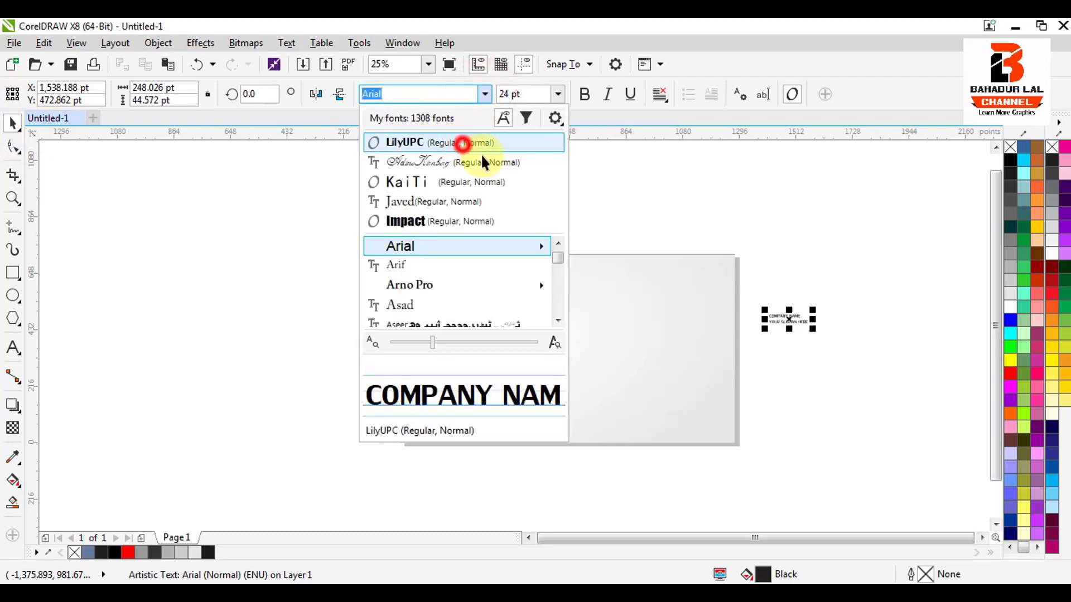
{"action": "left_click", "coordinate": [462, 143]}
{"action": "left_click_drag", "start_coordinate": [817, 334], "coordinate": [867, 359]}
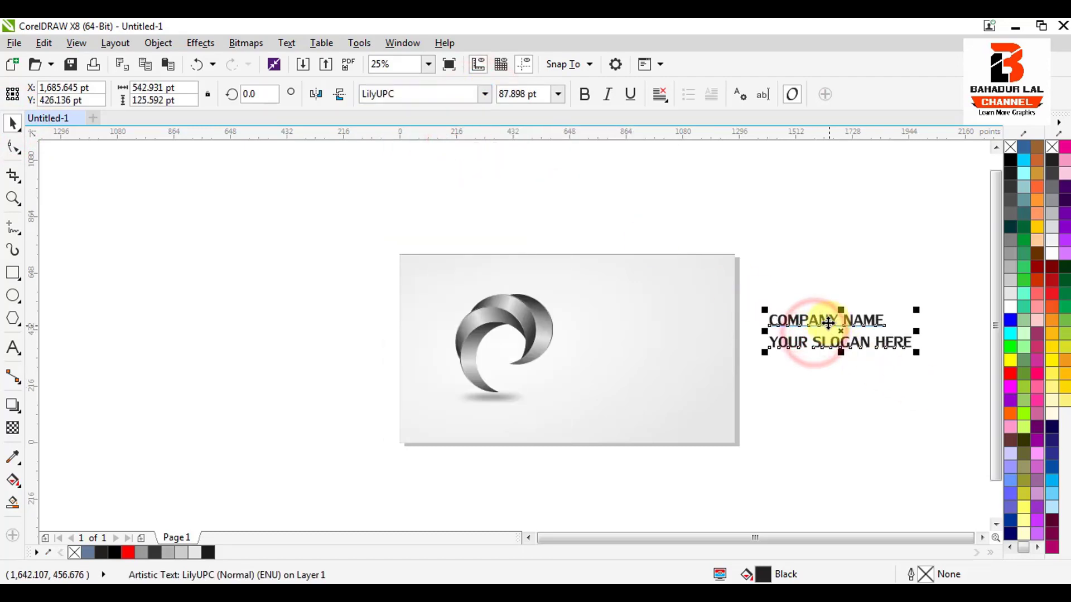
{"action": "left_click_drag", "start_coordinate": [827, 322], "coordinate": [648, 344]}
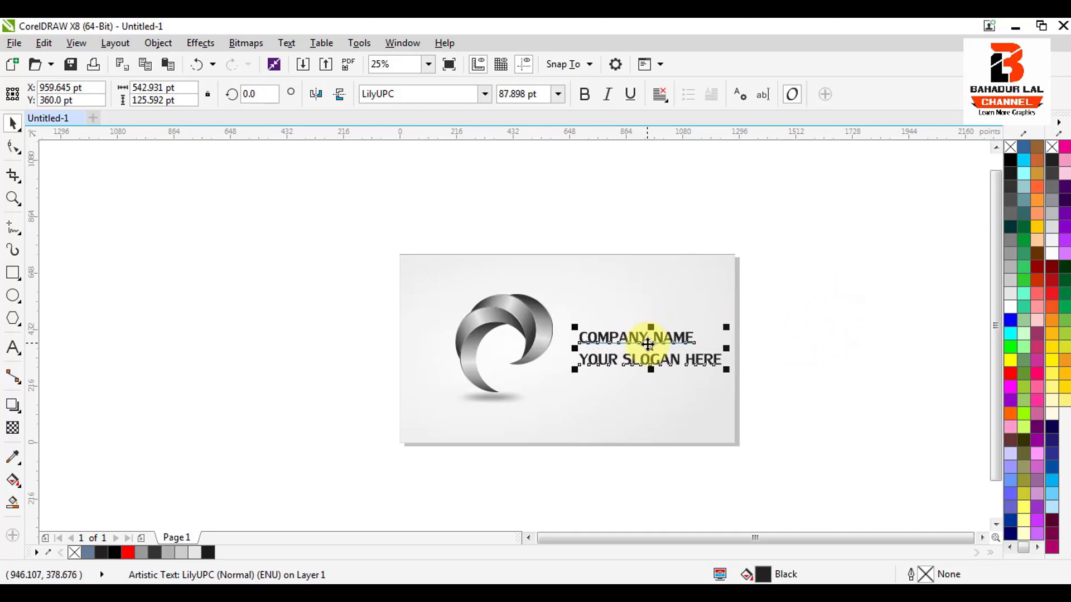
Break the text into separate lines and shrink the slogan to about 42.5 pt, placed beneath the company name
{"action": "left_click", "coordinate": [775, 364]}
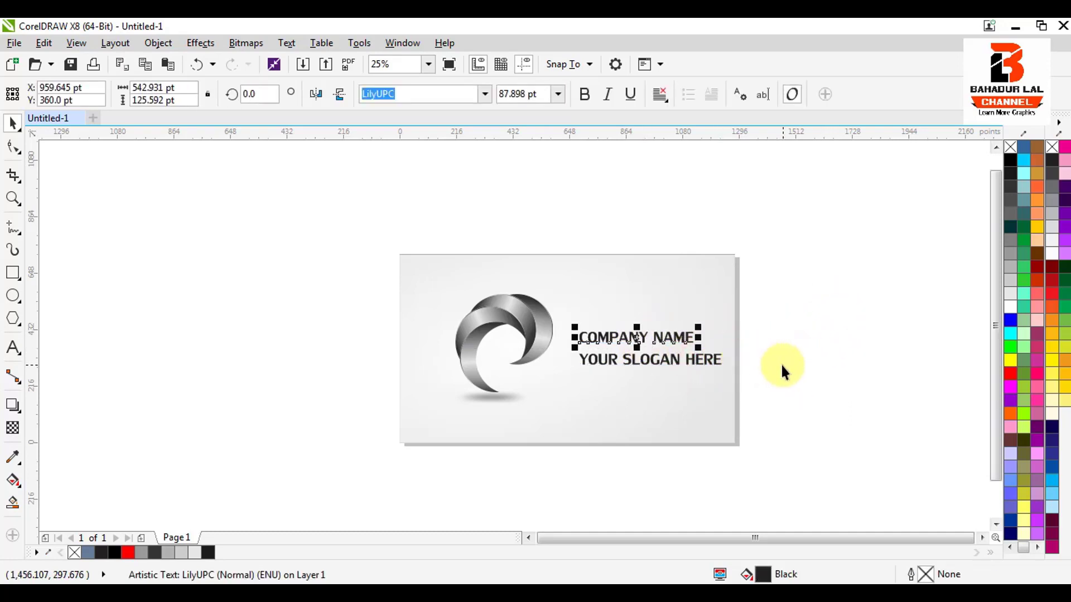
{"action": "scroll", "coordinate": [708, 360], "scroll_direction": "up", "scroll_amount": 2}
{"action": "left_click", "coordinate": [712, 359]}
{"action": "left_click_drag", "start_coordinate": [742, 372], "coordinate": [617, 322]}
{"action": "scroll", "coordinate": [542, 351], "scroll_direction": "up", "scroll_amount": 2}
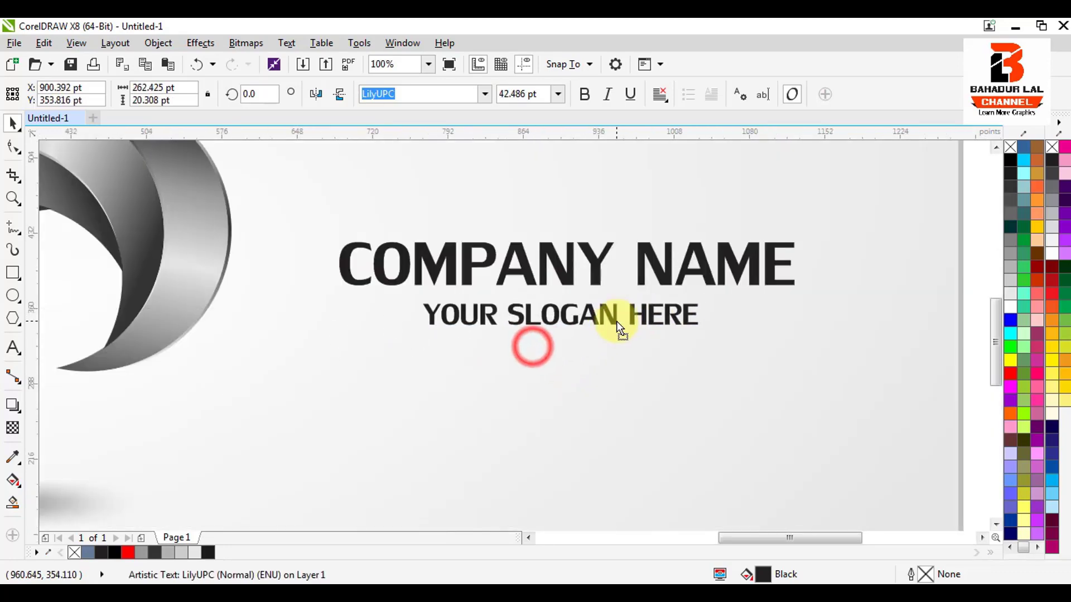
Color the slogan mid grey #808080 and the company name dark grey
{"action": "left_click", "coordinate": [1010, 258]}
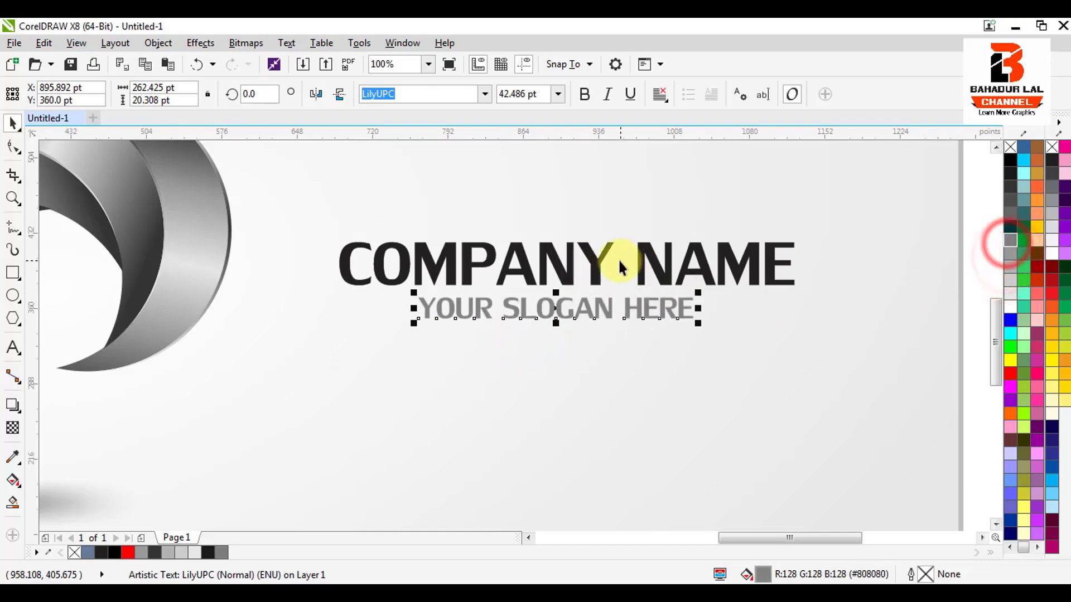
{"action": "left_click", "coordinate": [597, 260]}
{"action": "left_click", "coordinate": [1009, 198]}
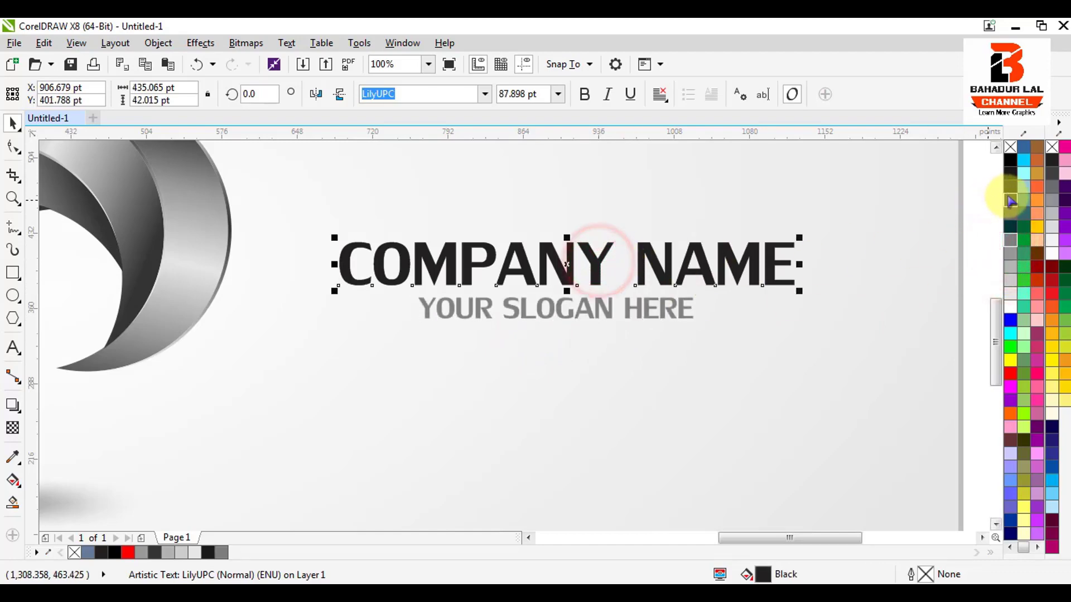
Align the company name and slogan on a common center, enlarge them to about 565 by 95 pt and group them
{"action": "left_click", "coordinate": [544, 311], "text": "shift"}
{"action": "scroll", "coordinate": [545, 307], "scroll_direction": "down", "scroll_amount": 2}
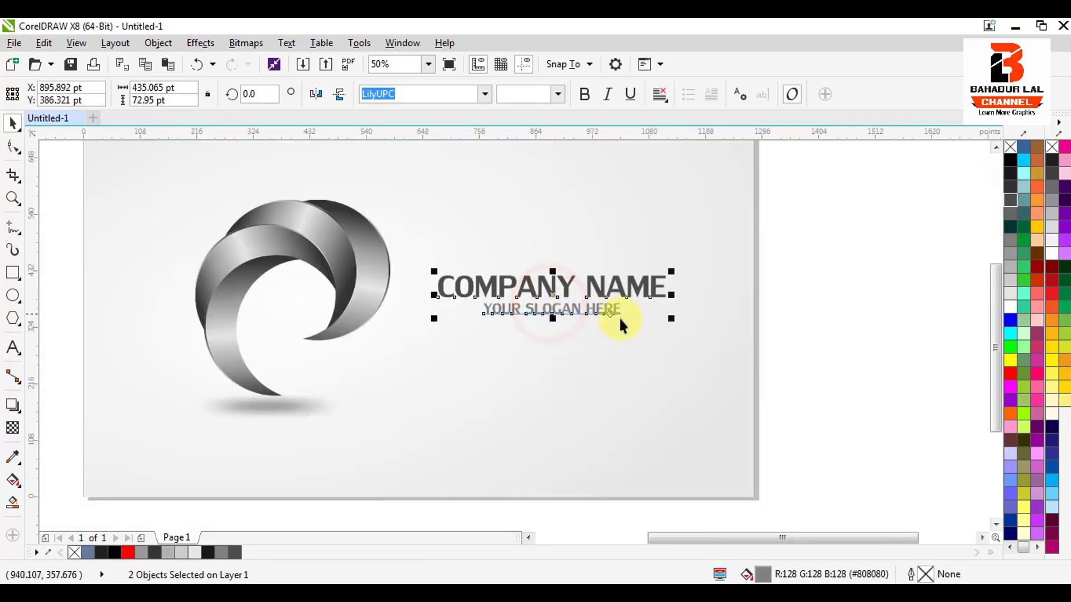
{"action": "left_click_drag", "start_coordinate": [684, 326], "coordinate": [700, 336]}
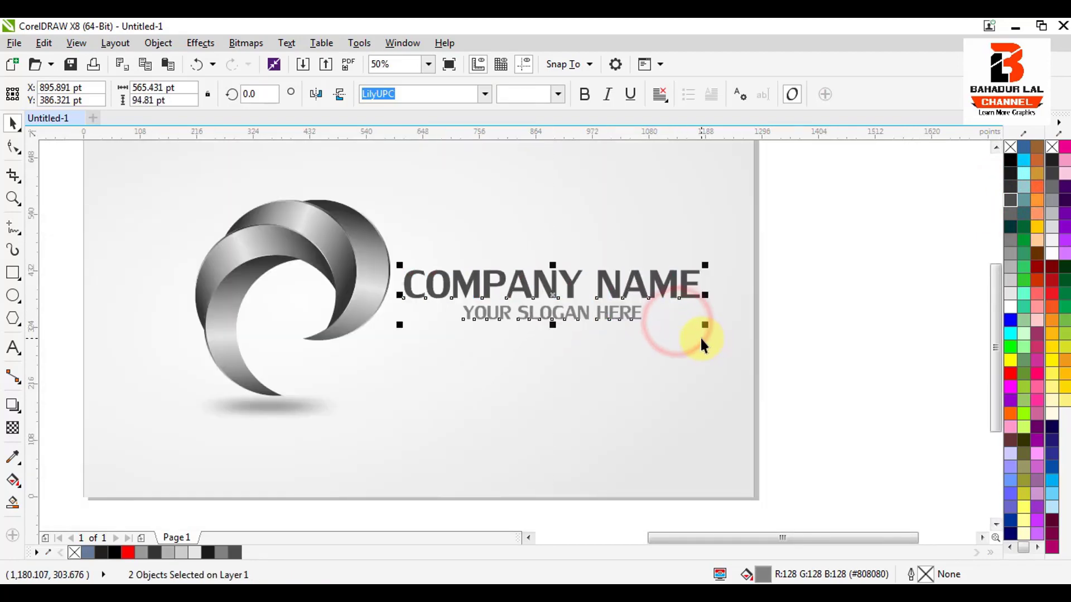
{"action": "key", "text": "ctrl+g"}
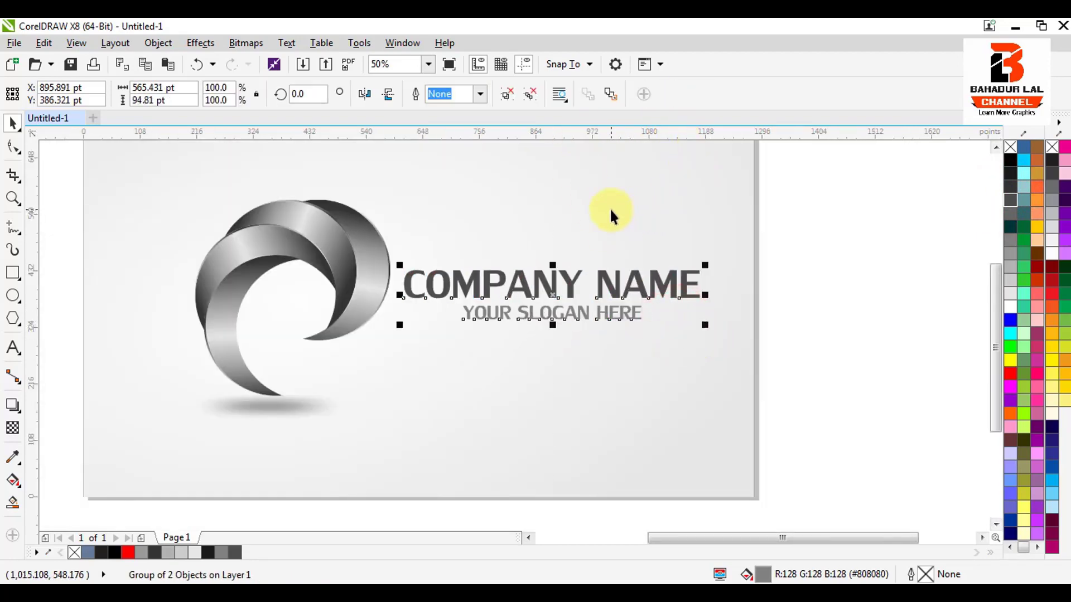
Center the text group vertically on the background rectangle
{"action": "left_click", "coordinate": [611, 210], "text": "shift"}
{"action": "key", "text": "e"}
{"action": "left_click", "coordinate": [851, 239]}
{"action": "scroll", "coordinate": [641, 325], "scroll_direction": "down", "scroll_amount": 1}
Fit the whole design in the view and inspect the finished logo in a full-screen preview
{"action": "left_click_drag", "start_coordinate": [759, 191], "coordinate": [256, 453]}
{"action": "key", "text": "shift+F2"}
{"action": "left_click", "coordinate": [920, 354]}
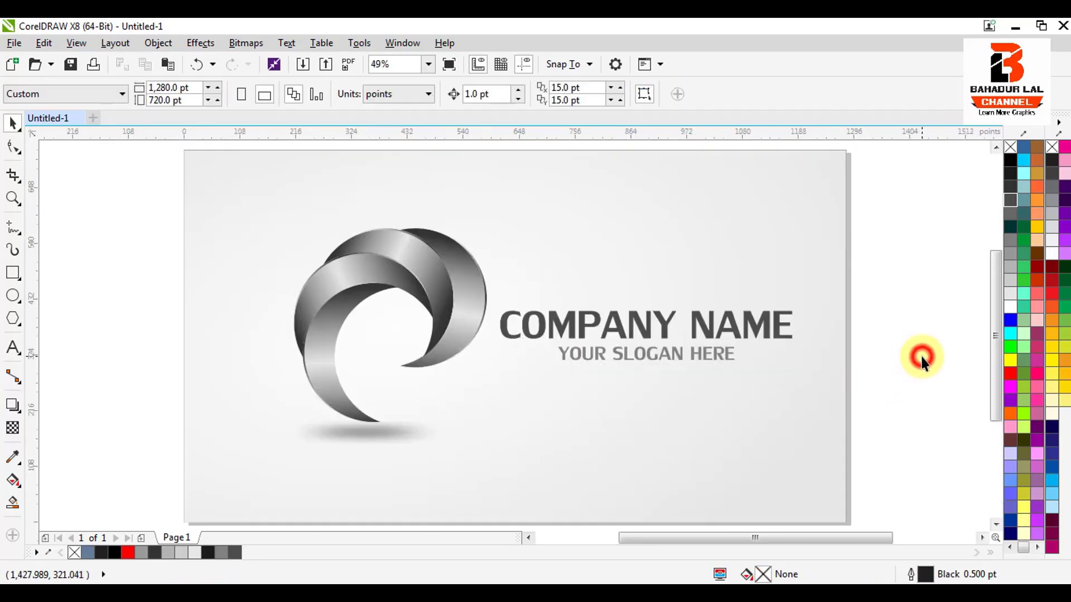
{"action": "left_click", "coordinate": [445, 65]}
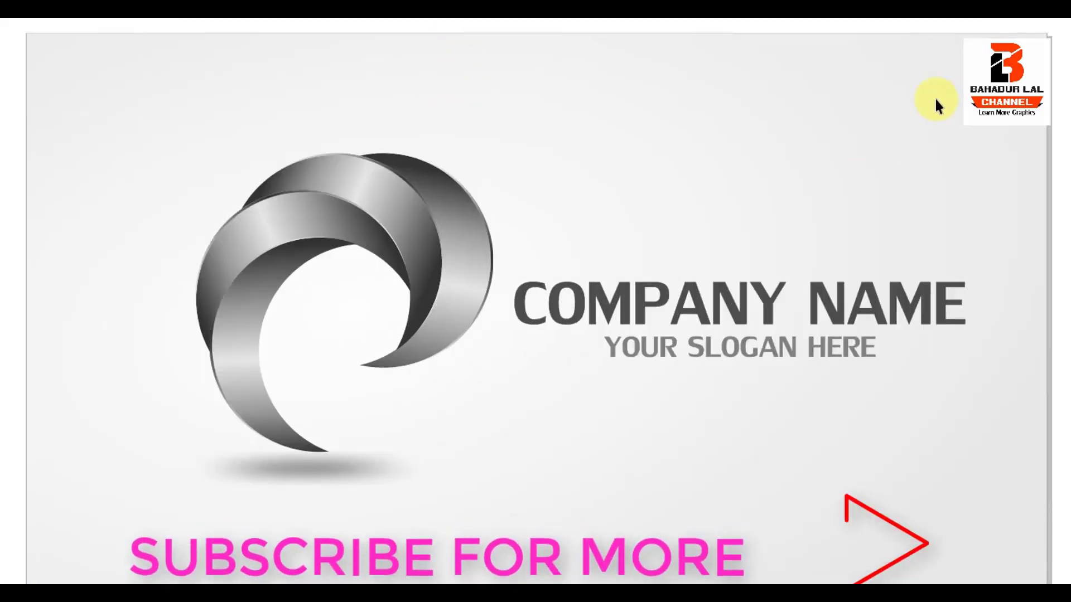
{"action": "left_click", "coordinate": [896, 119]}
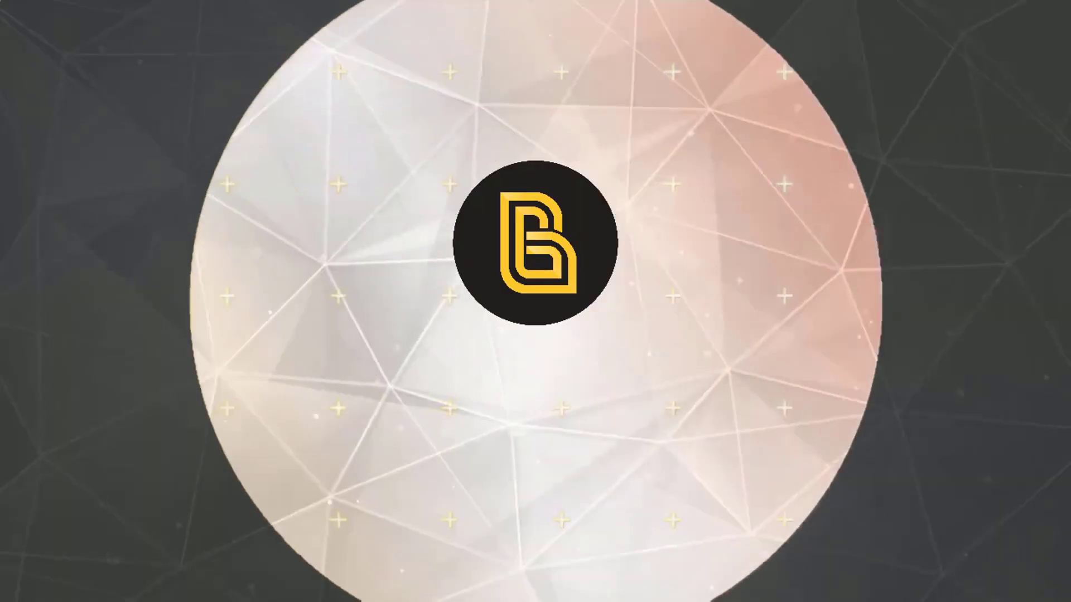